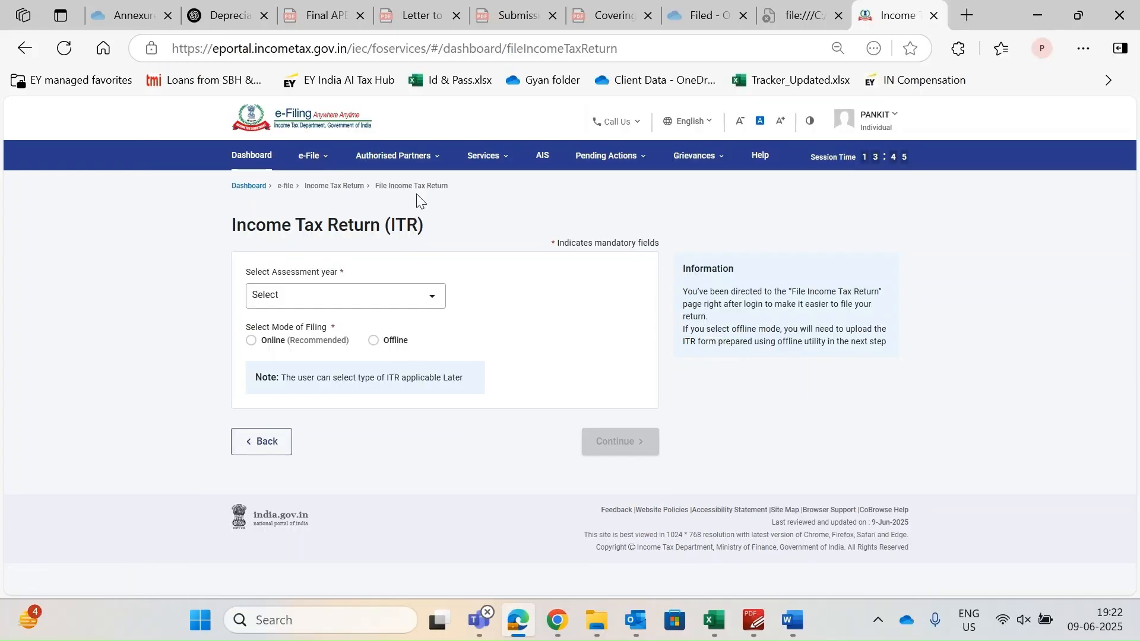
Select assessment year 2025-26 (Current A.Y.) and the Online mode of filing, and continue to the return.
{"action": "left_click", "coordinate": [405, 304]}
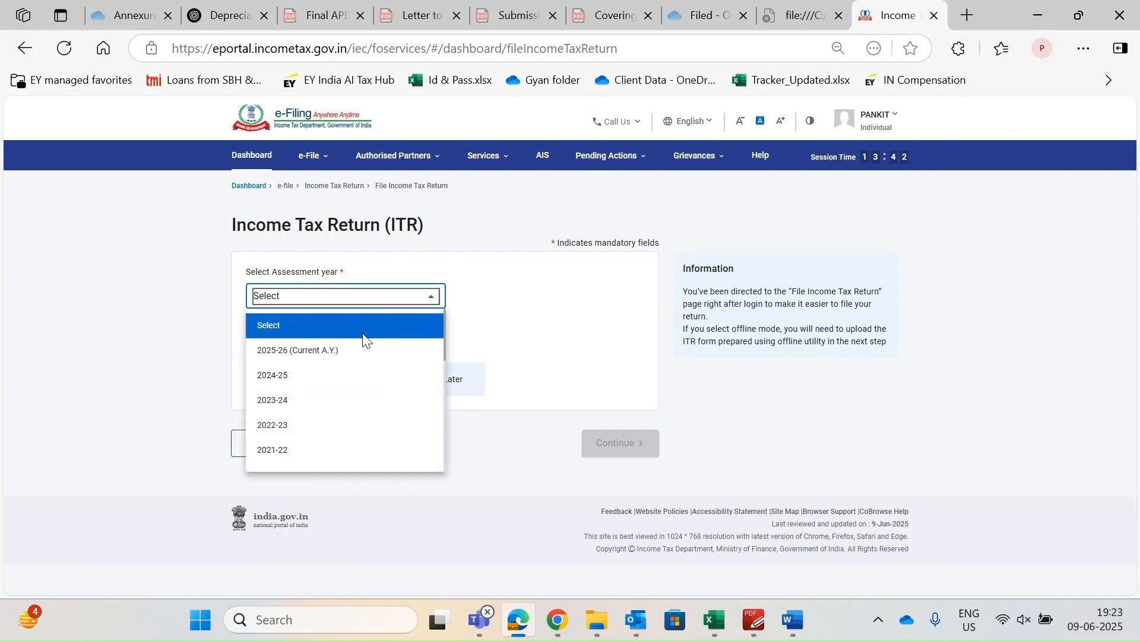
{"action": "left_click", "coordinate": [353, 351]}
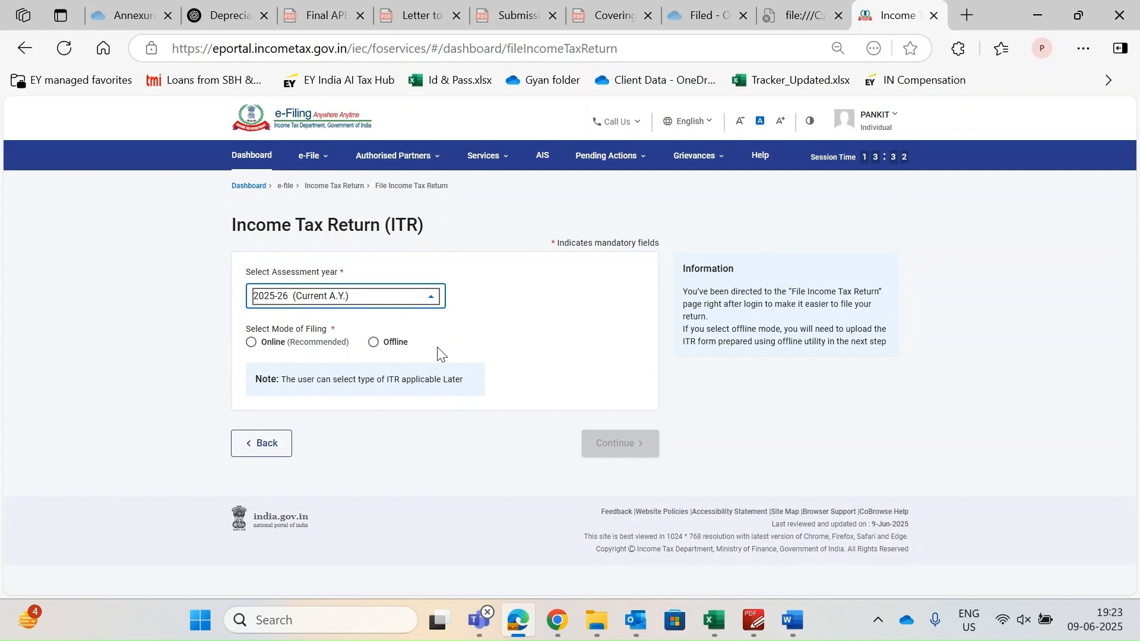
{"action": "left_click", "coordinate": [251, 343]}
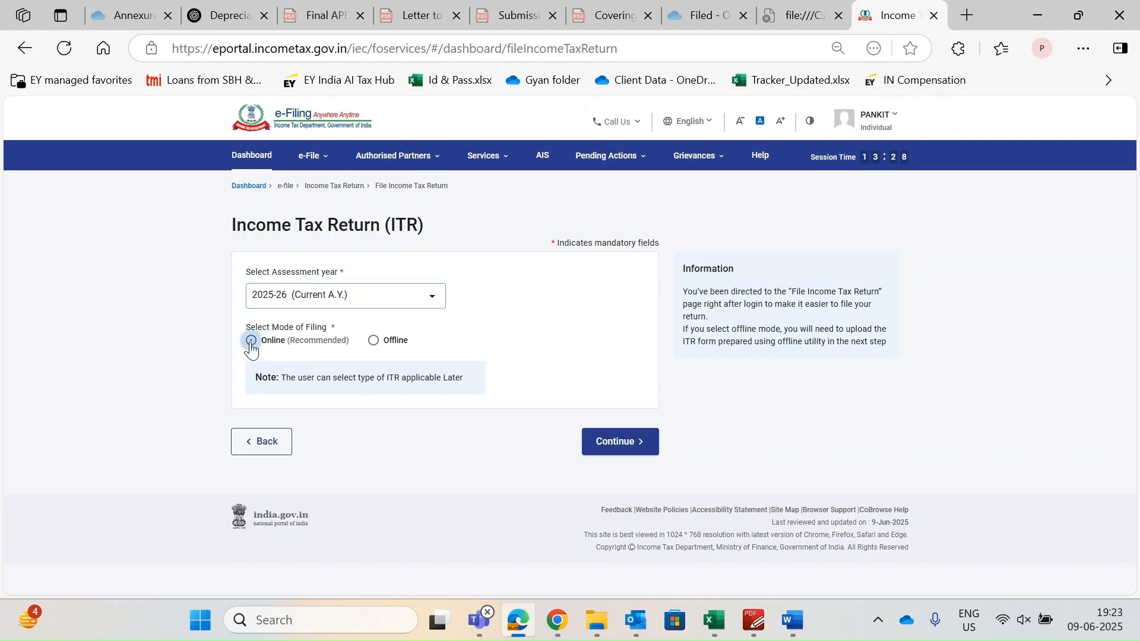
{"action": "left_click", "coordinate": [613, 444]}
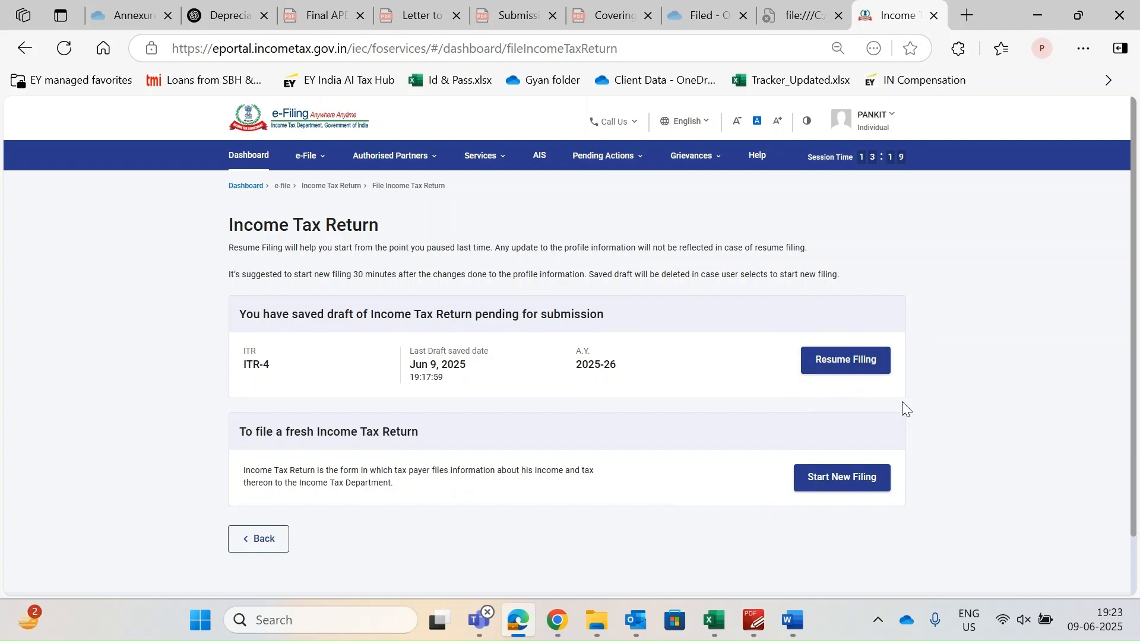
Start a new filing instead of resuming the saved draft, and continue with the Individual status.
{"action": "left_click", "coordinate": [838, 479]}
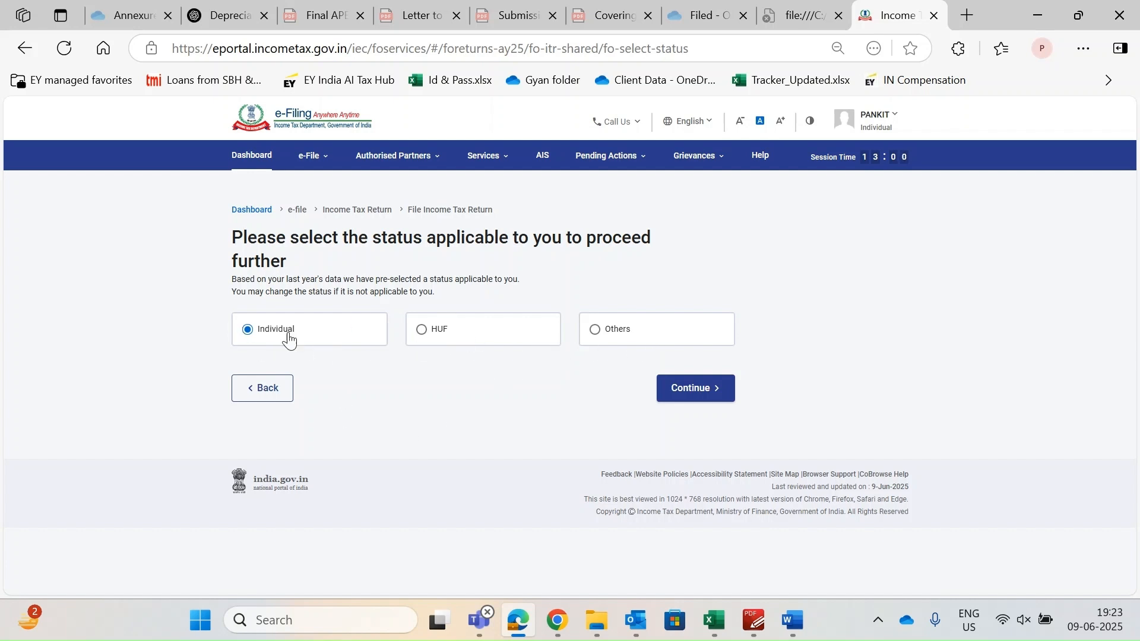
{"action": "left_click", "coordinate": [707, 396]}
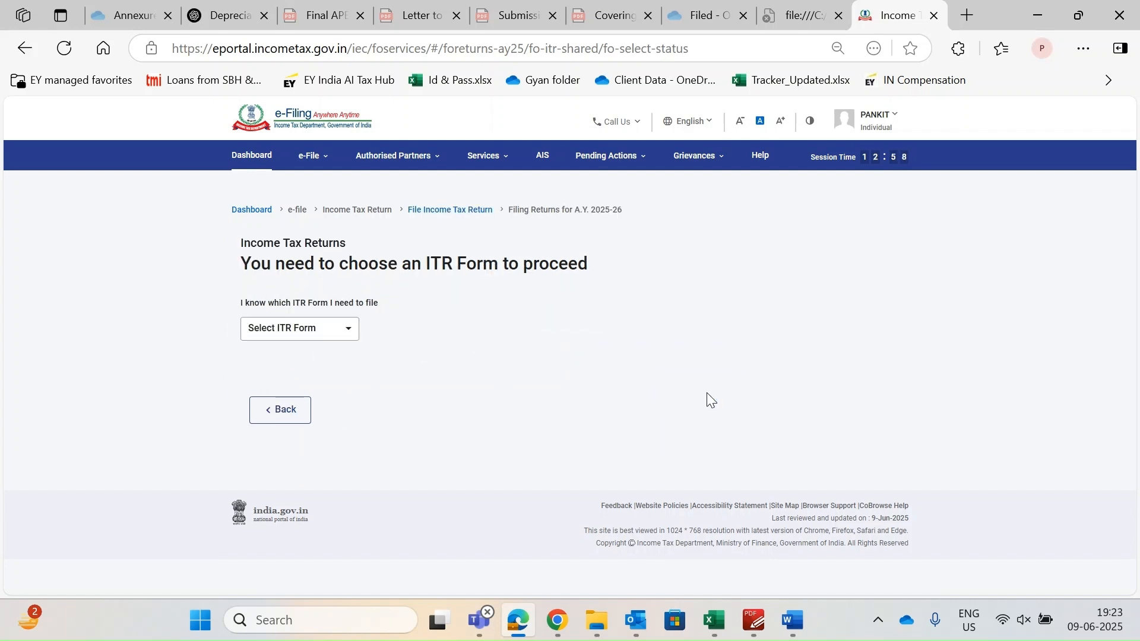
Choose the ITR-4 form, proceed with it and get the return started.
{"action": "left_click", "coordinate": [315, 330]}
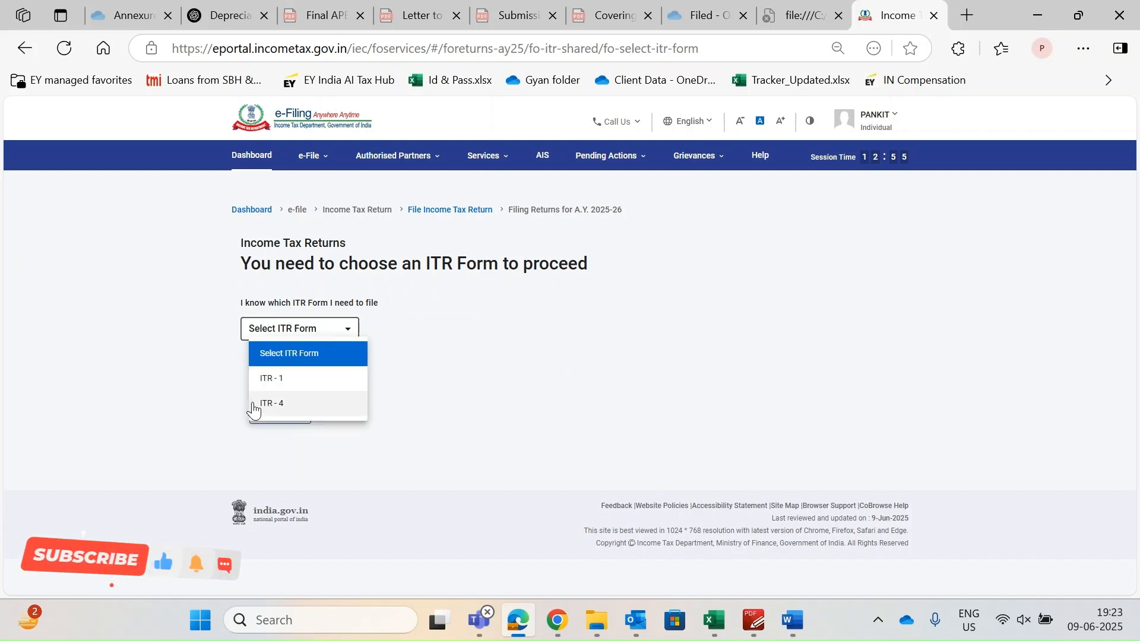
{"action": "left_click", "coordinate": [297, 407]}
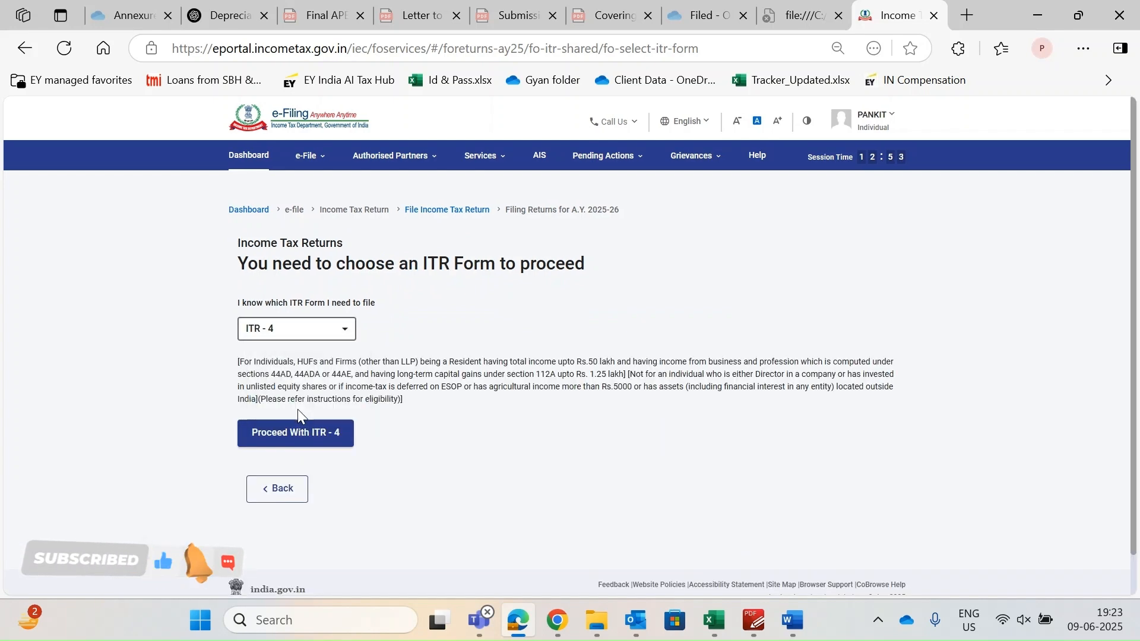
{"action": "left_click", "coordinate": [324, 435]}
{"action": "left_click", "coordinate": [563, 429]}
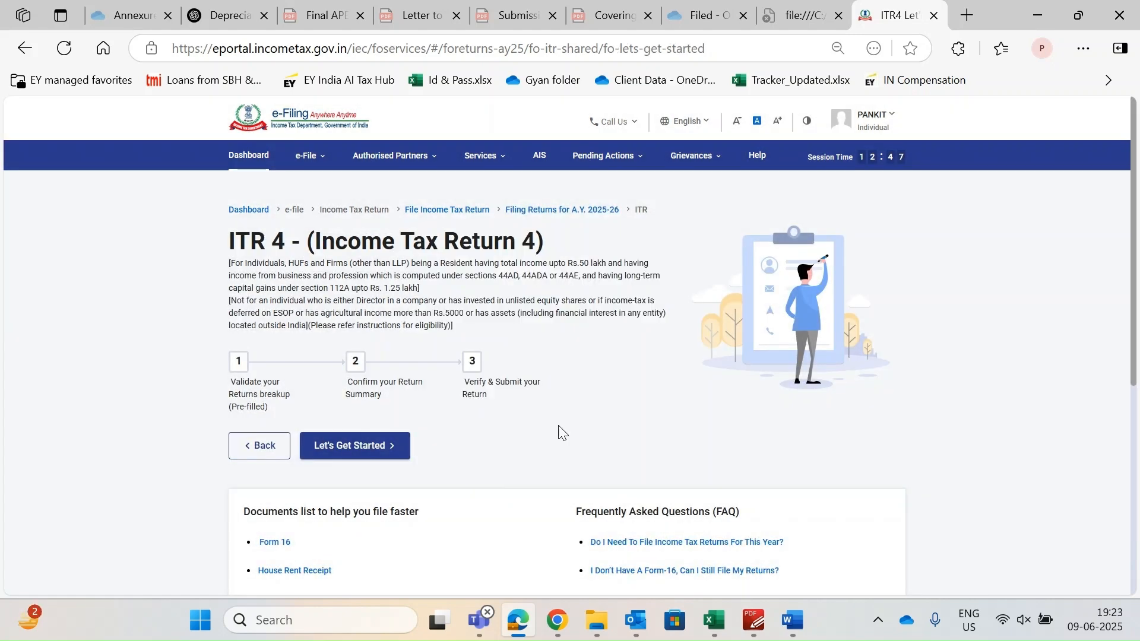
{"action": "left_click", "coordinate": [392, 445]}
{"action": "left_click", "coordinate": [270, 295]}
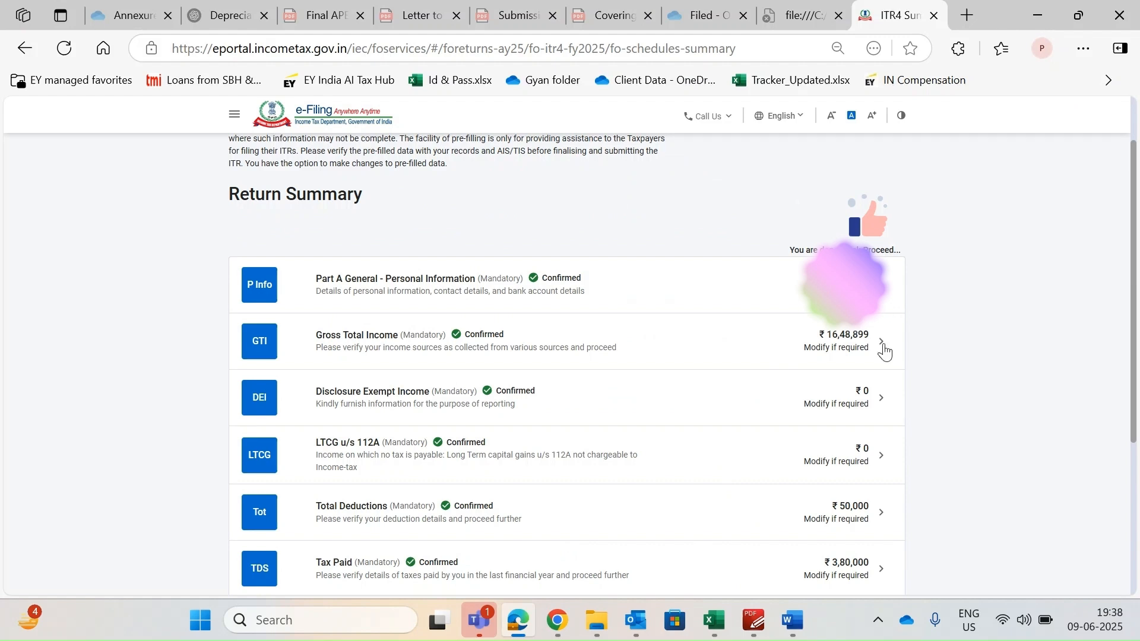
Open Part A General - Personal Information and examine the questions on opting out of the new tax regime.
{"action": "left_click", "coordinate": [709, 301]}
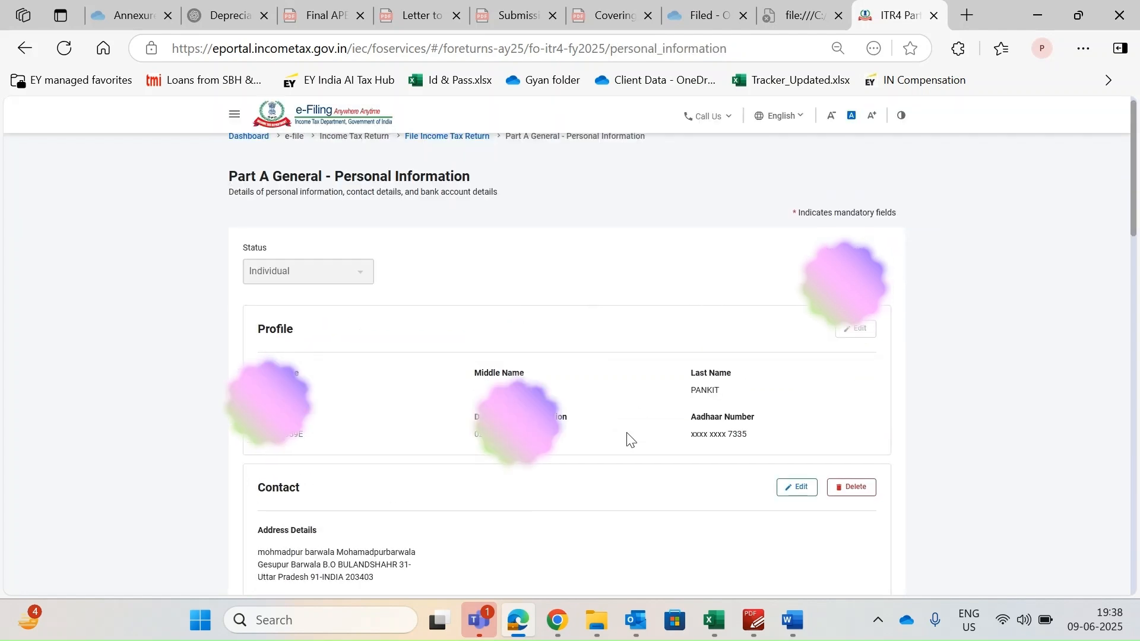
{"action": "scroll", "coordinate": [629, 440], "scroll_direction": "down", "scroll_amount": 1}
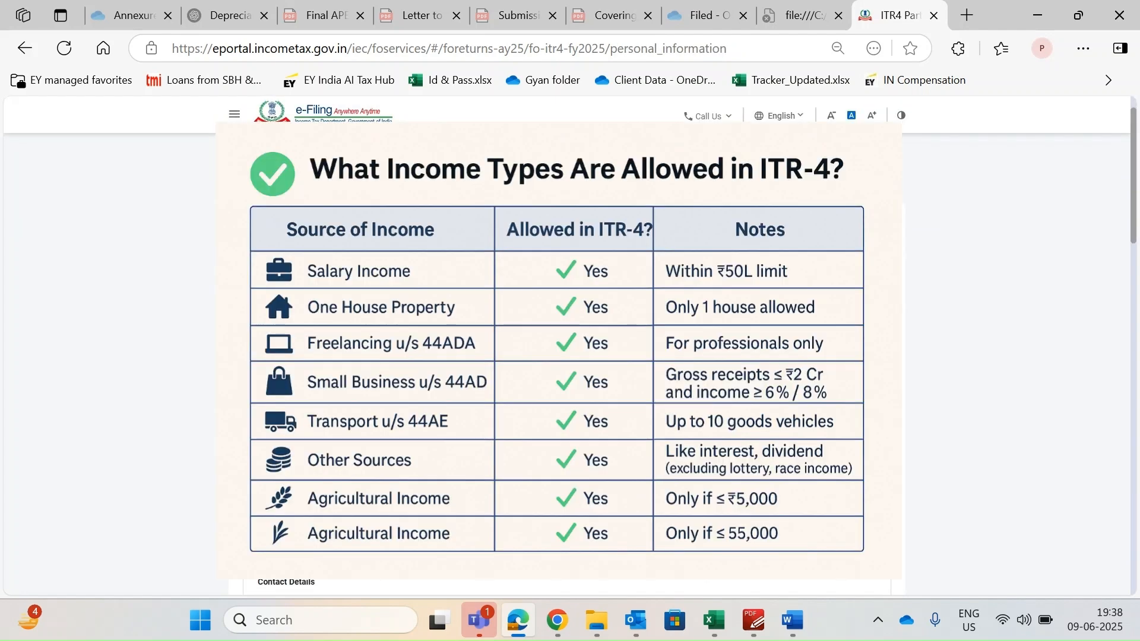
{"action": "scroll", "coordinate": [628, 440], "scroll_direction": "down", "scroll_amount": 10}
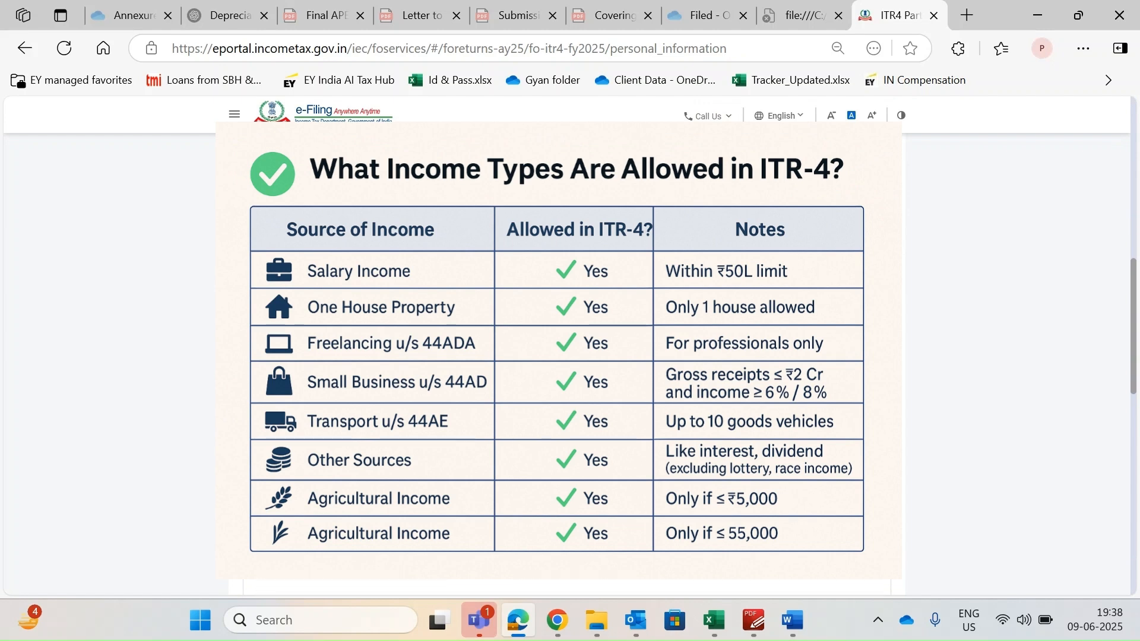
{"action": "scroll", "coordinate": [629, 440], "scroll_direction": "down", "scroll_amount": 1}
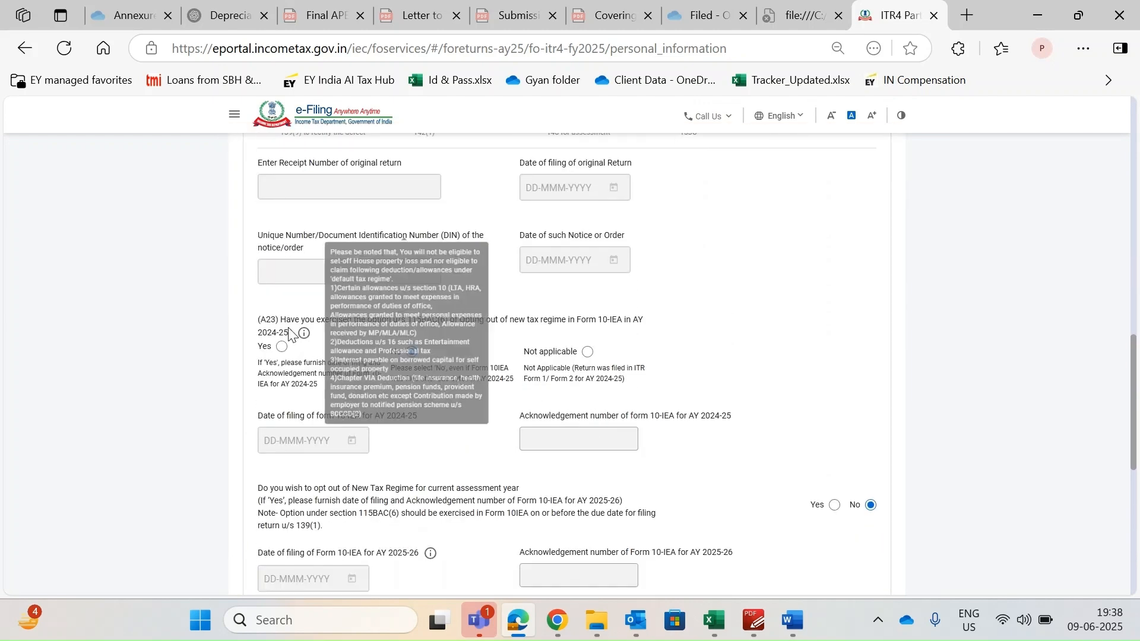
{"action": "left_click_drag", "start_coordinate": [282, 320], "coordinate": [530, 321]}
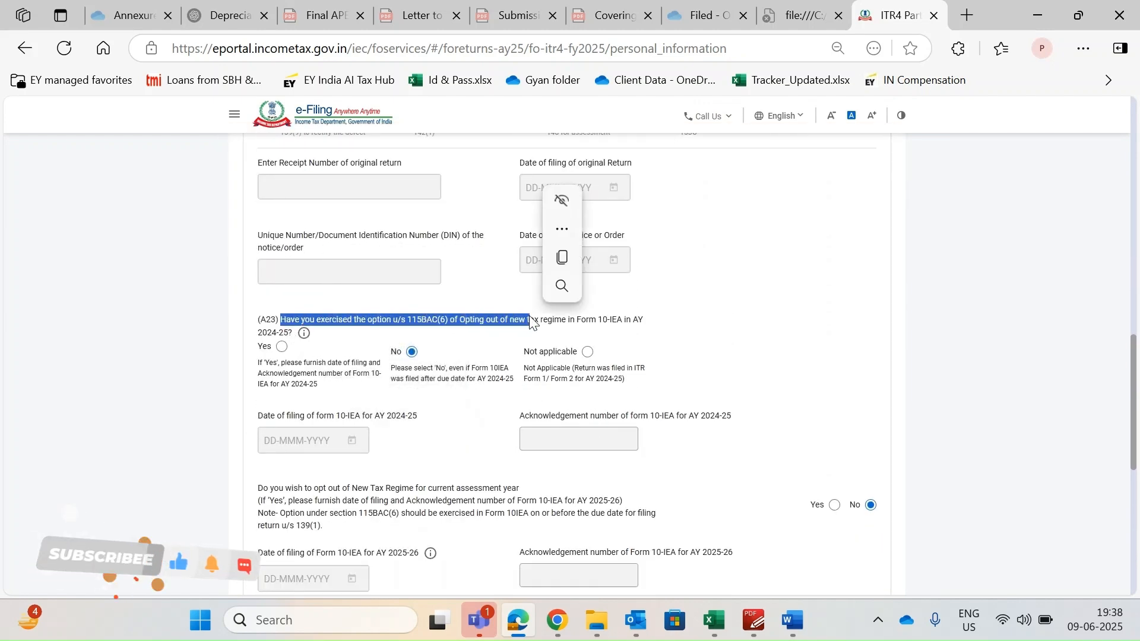
{"action": "scroll", "coordinate": [515, 432], "scroll_direction": "down", "scroll_amount": 1}
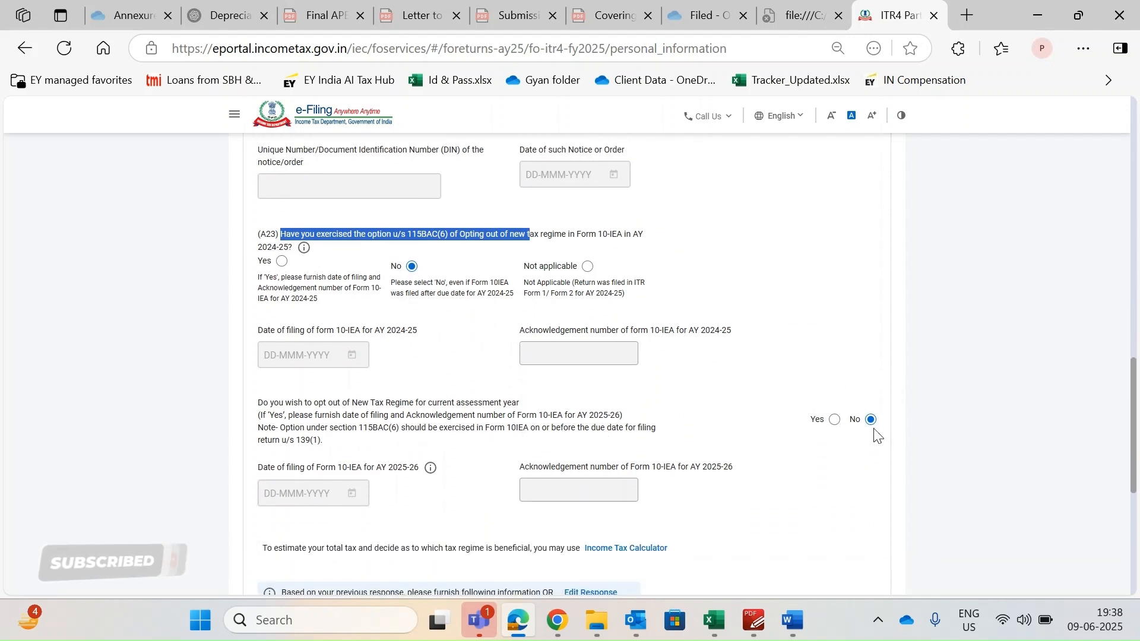
{"action": "left_click", "coordinate": [769, 380]}
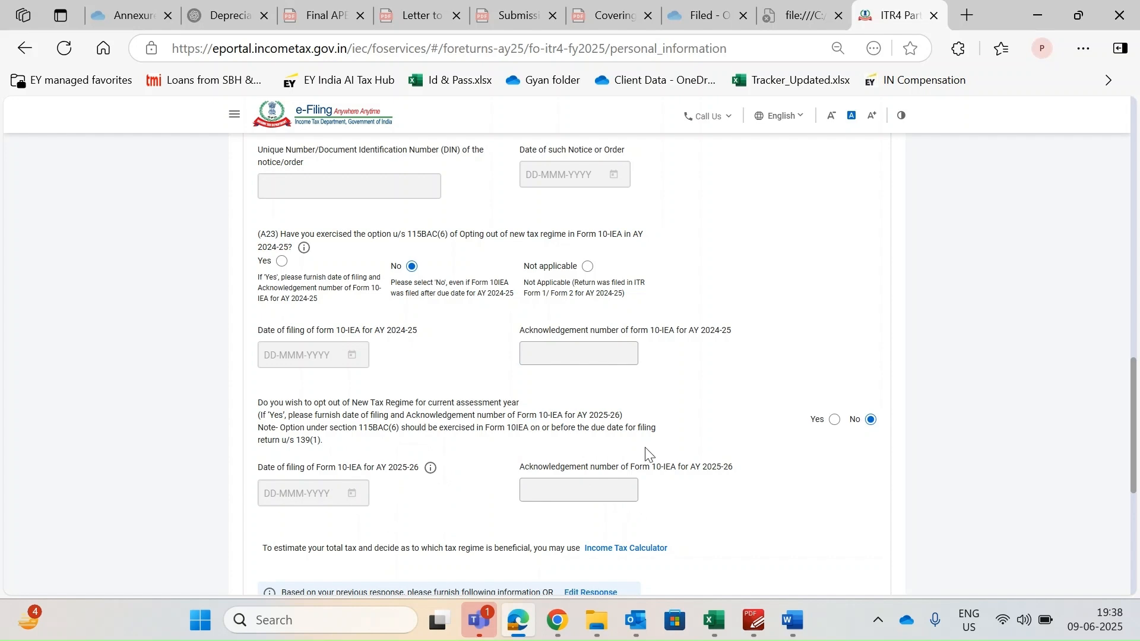
Check the representative assessee answer of No and the bank details, and confirm the personal information.
{"action": "scroll", "coordinate": [647, 454], "scroll_direction": "down", "scroll_amount": 5}
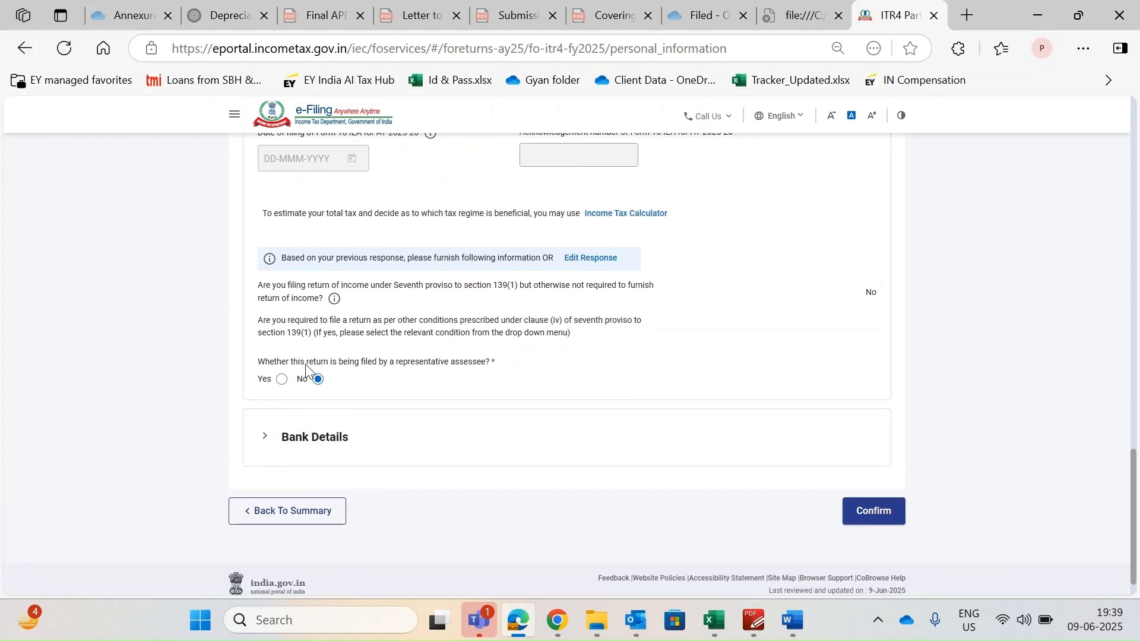
{"action": "left_click", "coordinate": [301, 379]}
{"action": "left_click", "coordinate": [315, 439]}
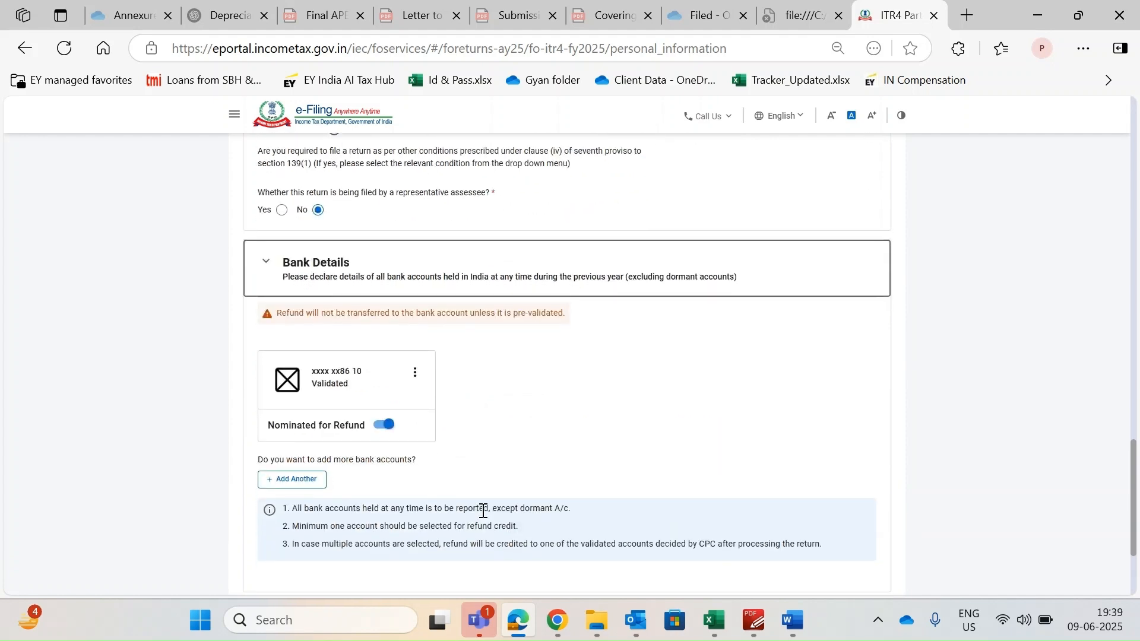
{"action": "scroll", "coordinate": [557, 488], "scroll_direction": "down", "scroll_amount": 3}
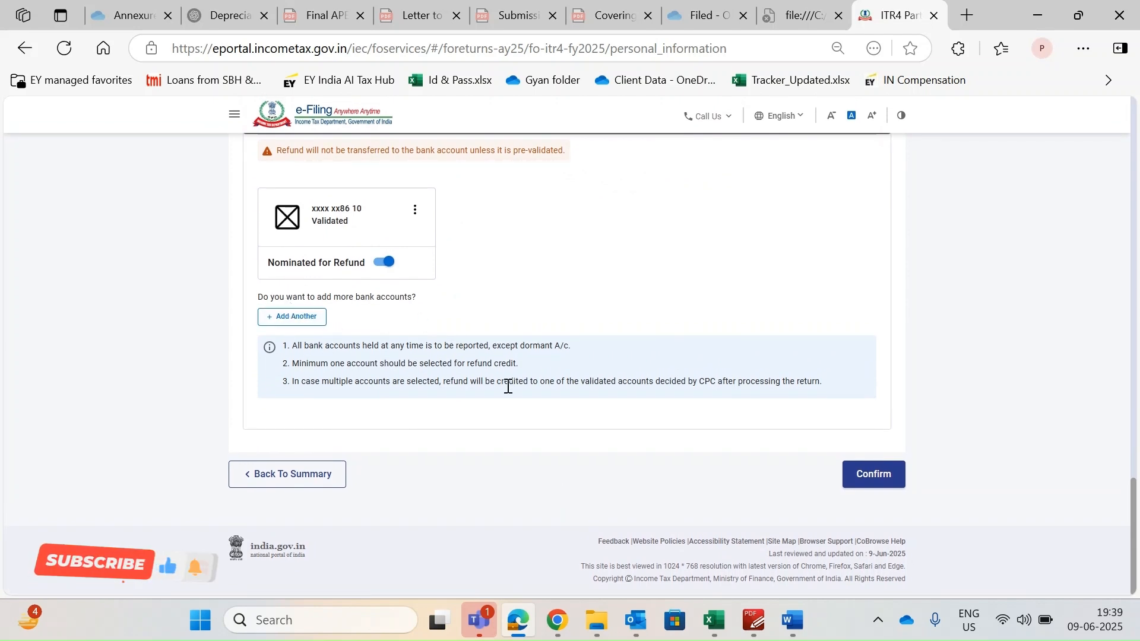
{"action": "left_click", "coordinate": [868, 473]}
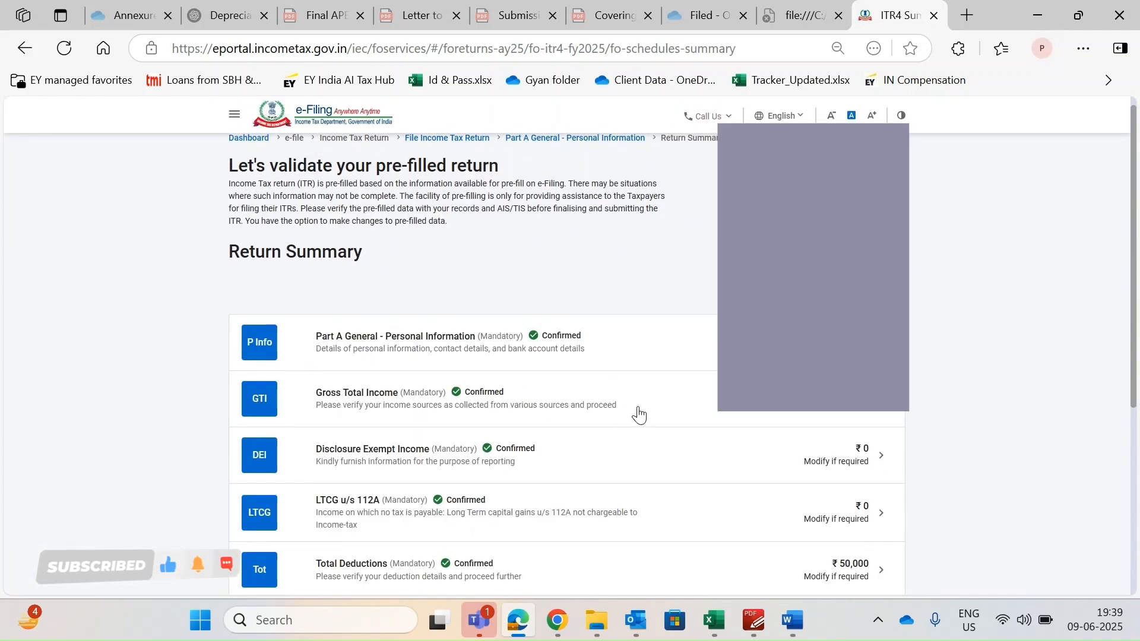
Open Gross Total Income and edit B1 Income from Business & Profession, showing the section 44AD details.
{"action": "left_click", "coordinate": [839, 396]}
{"action": "scroll", "coordinate": [654, 444], "scroll_direction": "down", "scroll_amount": 3}
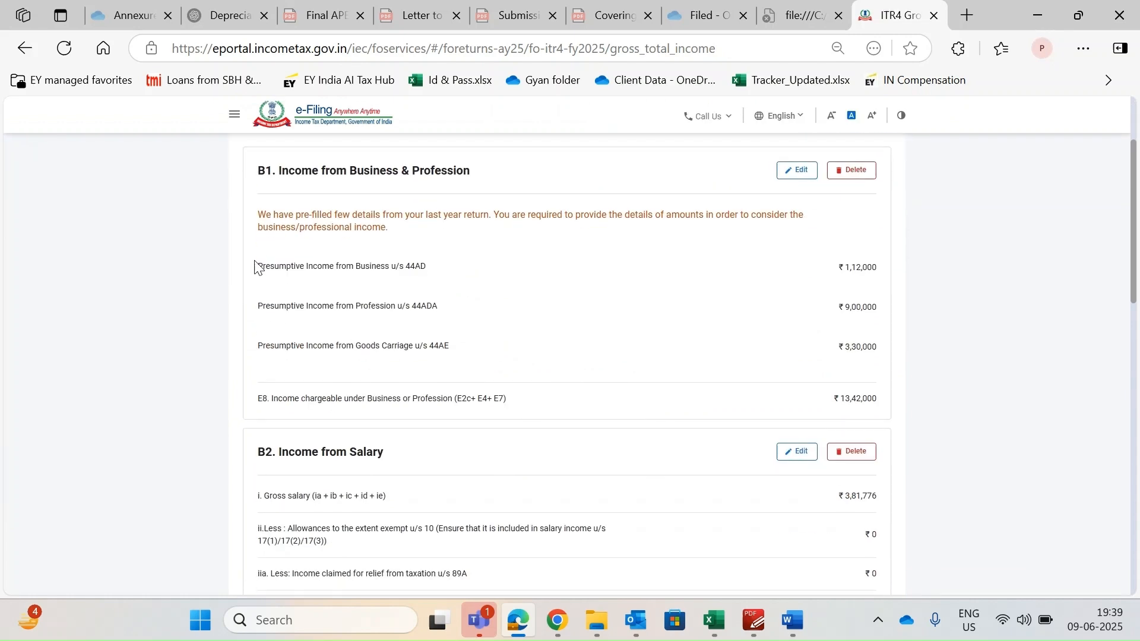
{"action": "left_click_drag", "start_coordinate": [257, 265], "coordinate": [521, 293]}
{"action": "left_click_drag", "start_coordinate": [845, 279], "coordinate": [849, 281]}
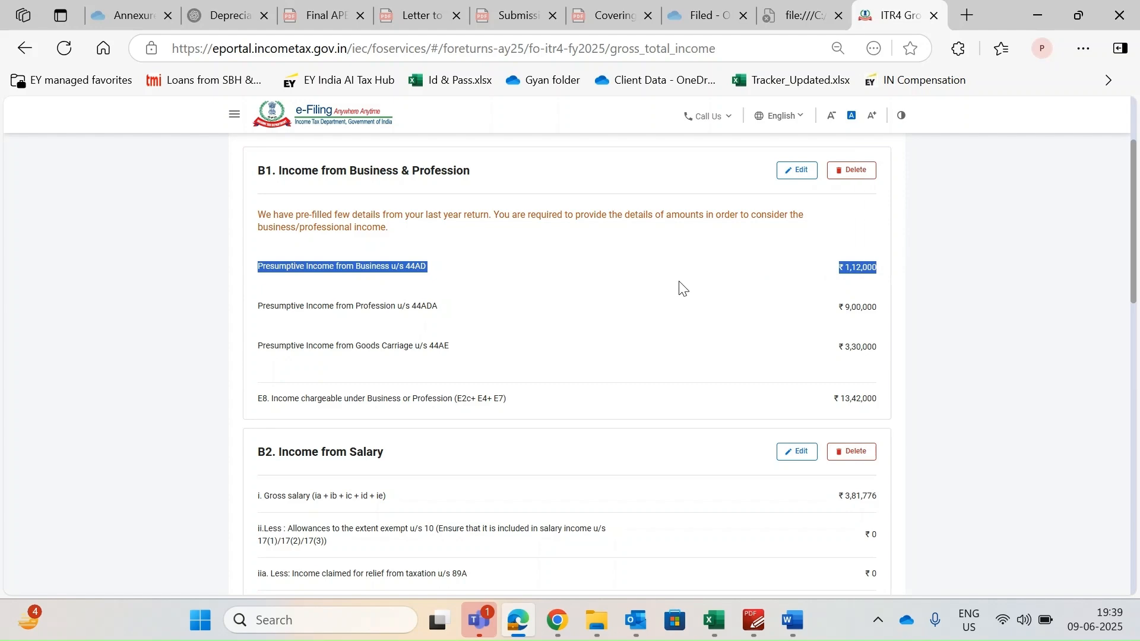
{"action": "left_click", "coordinate": [796, 171]}
{"action": "scroll", "coordinate": [416, 297], "scroll_direction": "down", "scroll_amount": 3}
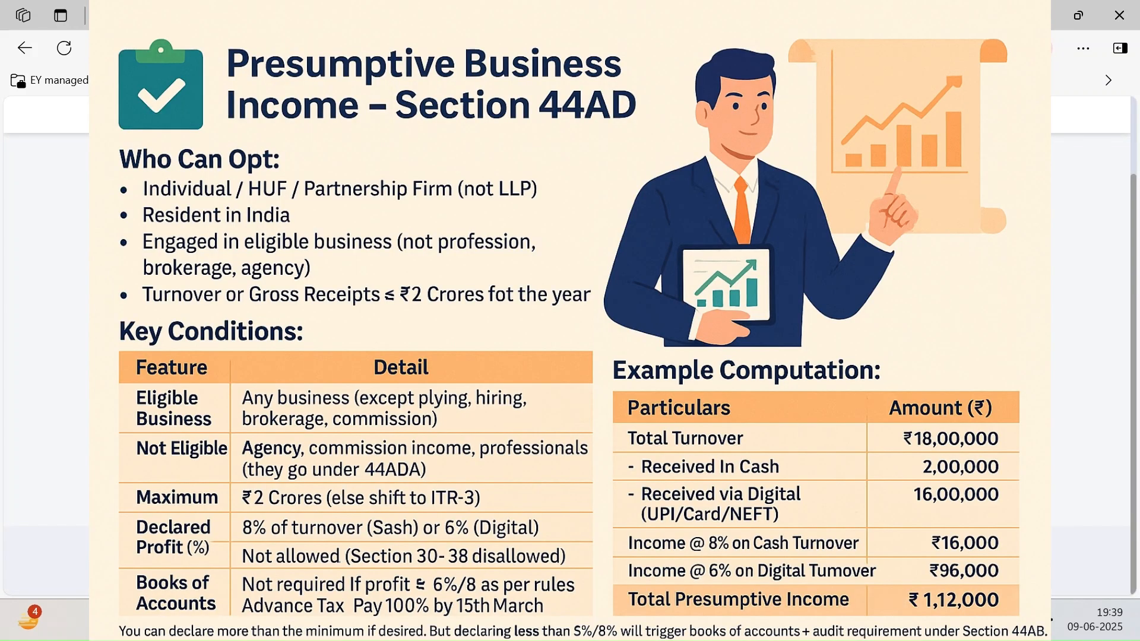
{"action": "scroll", "coordinate": [457, 321], "scroll_direction": "down", "scroll_amount": 2}
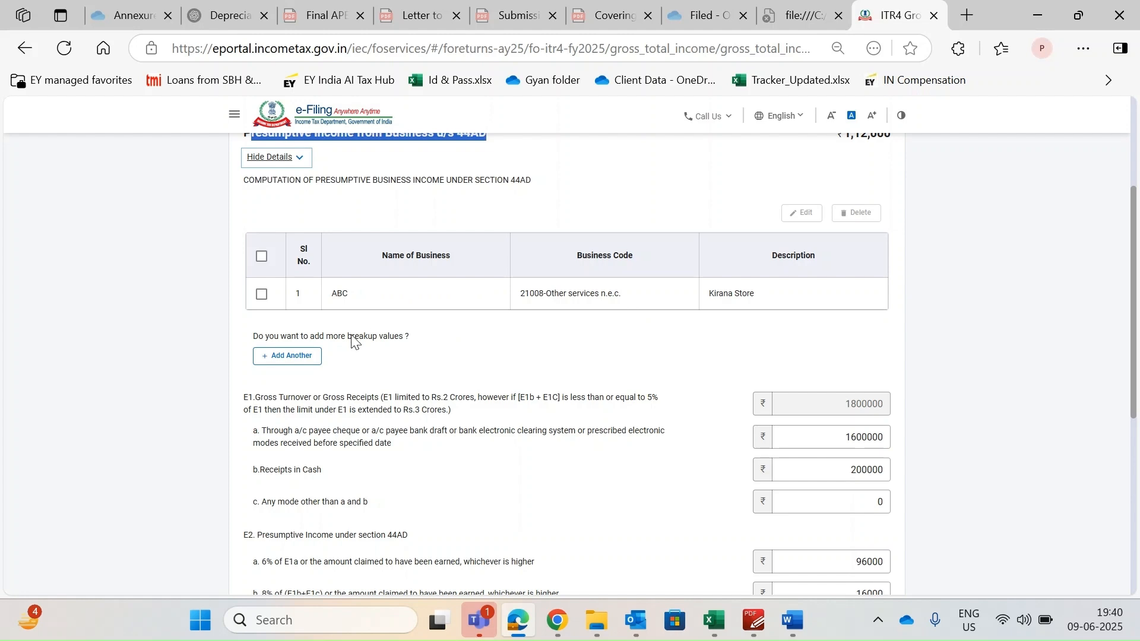
Open the ABC business entry under section 44AD for editing and save it.
{"action": "left_click", "coordinate": [257, 297]}
{"action": "left_click", "coordinate": [259, 294]}
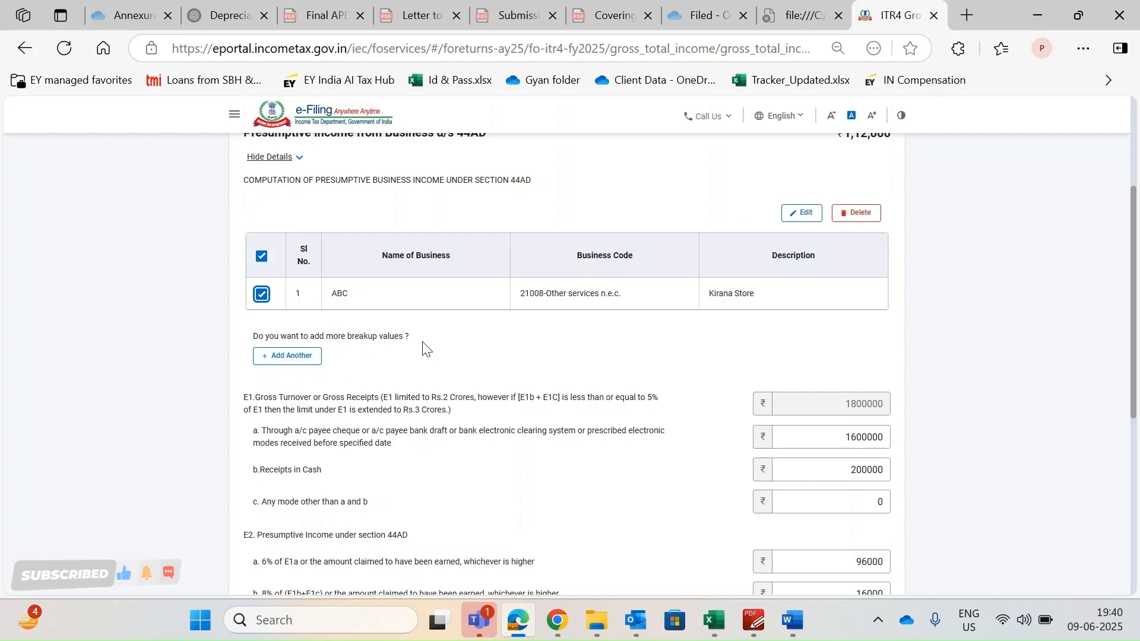
{"action": "left_click", "coordinate": [801, 212]}
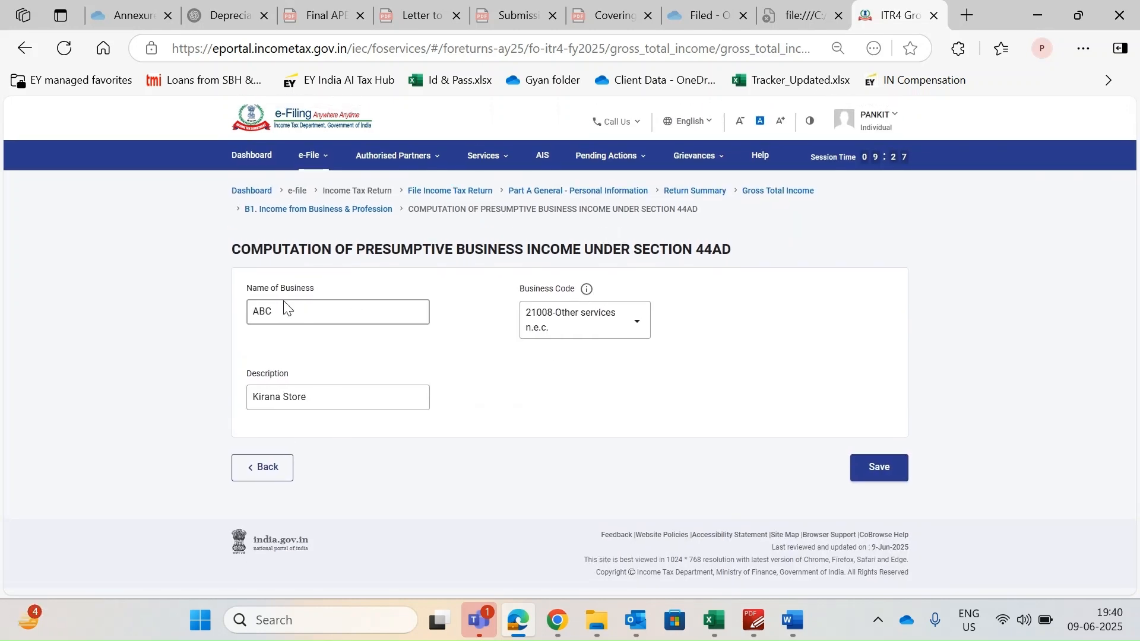
{"action": "left_click_drag", "start_coordinate": [292, 311], "coordinate": [249, 316]}
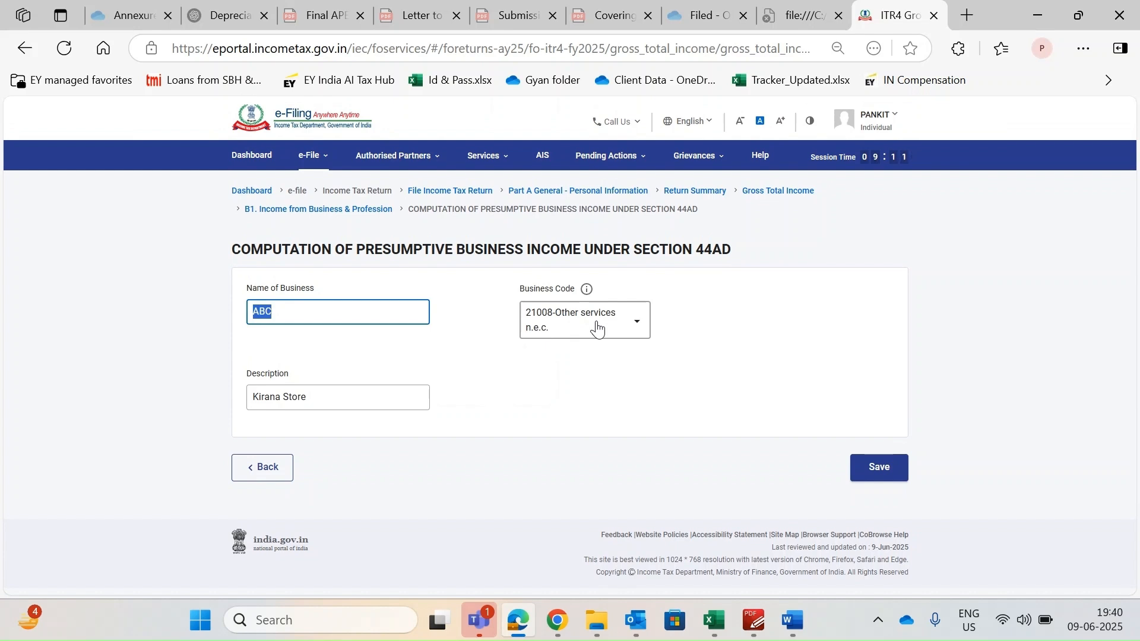
{"action": "left_click", "coordinate": [879, 467]}
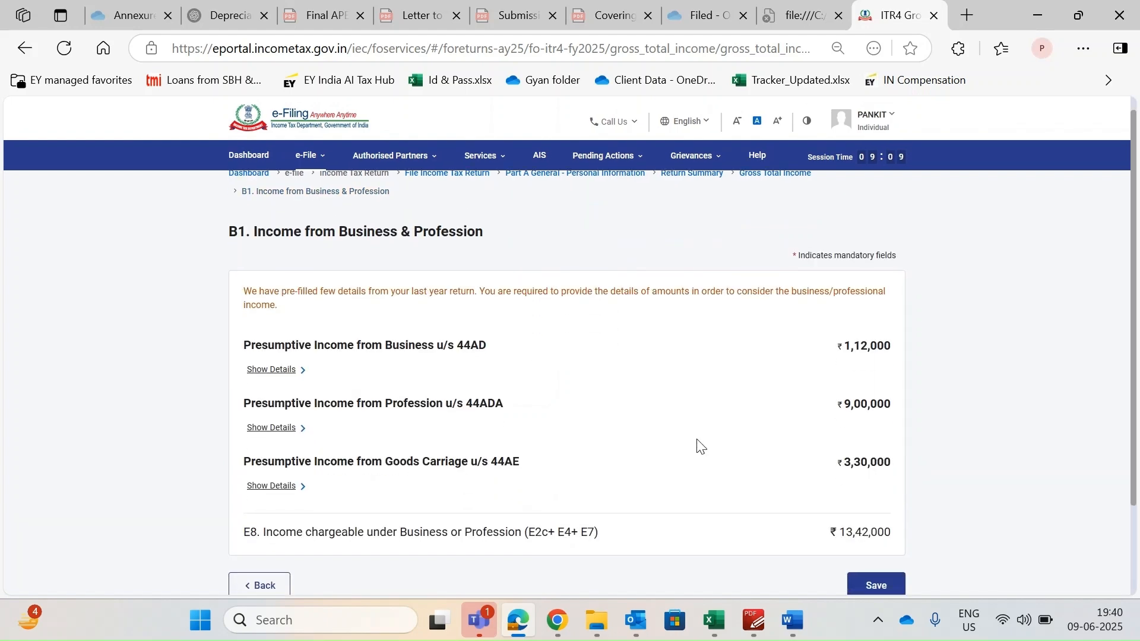
Expand the section 44AD details and examine the electronic and cash receipts and the presumptive income computation.
{"action": "scroll", "coordinate": [440, 351], "scroll_direction": "down", "scroll_amount": 2}
{"action": "left_click", "coordinate": [278, 286]}
{"action": "scroll", "coordinate": [455, 374], "scroll_direction": "down", "scroll_amount": 3}
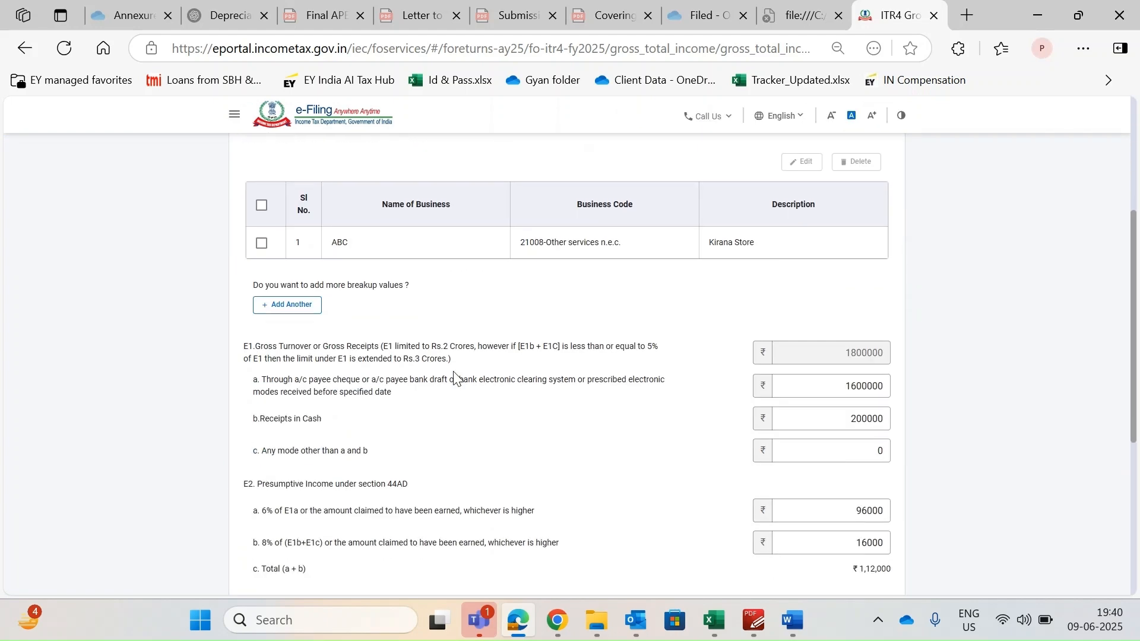
{"action": "scroll", "coordinate": [455, 374], "scroll_direction": "down", "scroll_amount": 2}
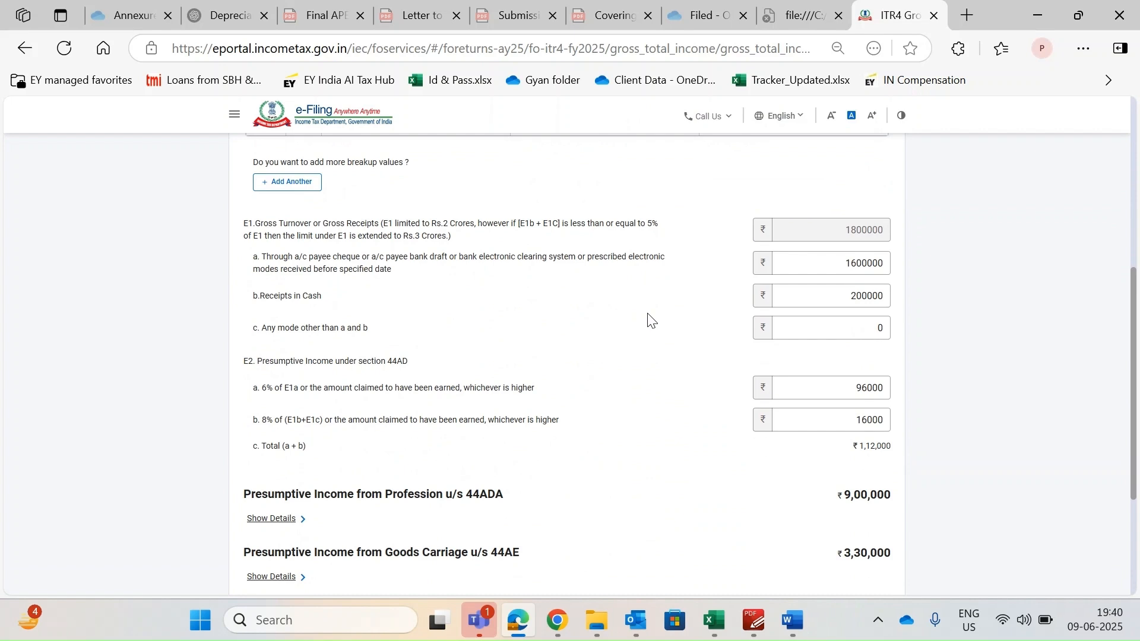
{"action": "left_click_drag", "start_coordinate": [814, 262], "coordinate": [912, 273]}
{"action": "left_click_drag", "start_coordinate": [843, 291], "coordinate": [902, 296]}
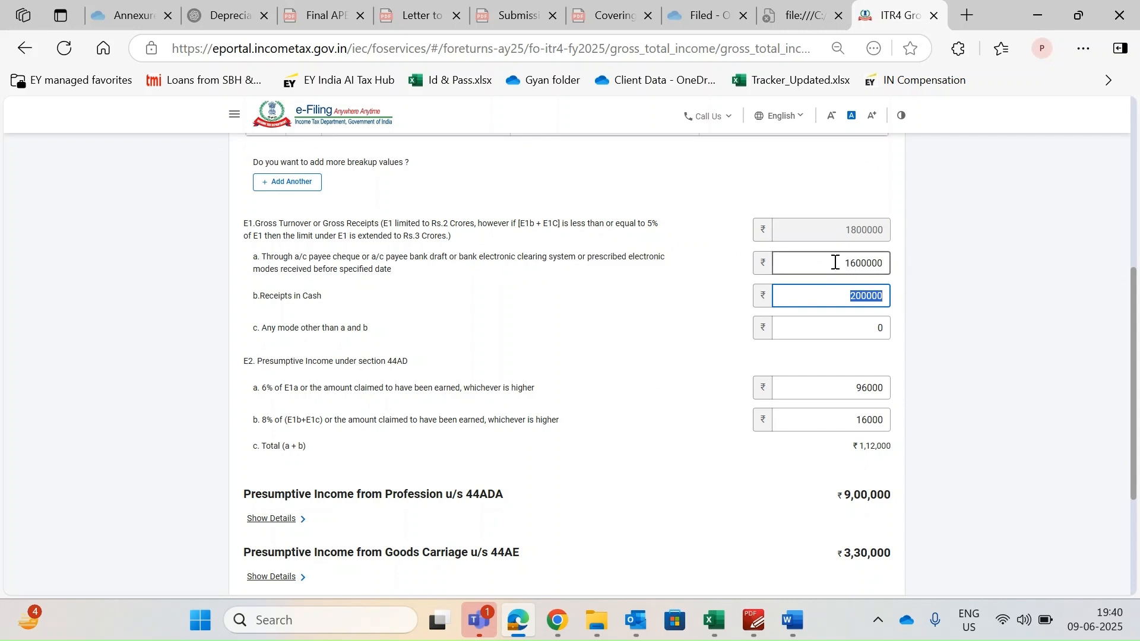
{"action": "left_click_drag", "start_coordinate": [835, 260], "coordinate": [891, 264]}
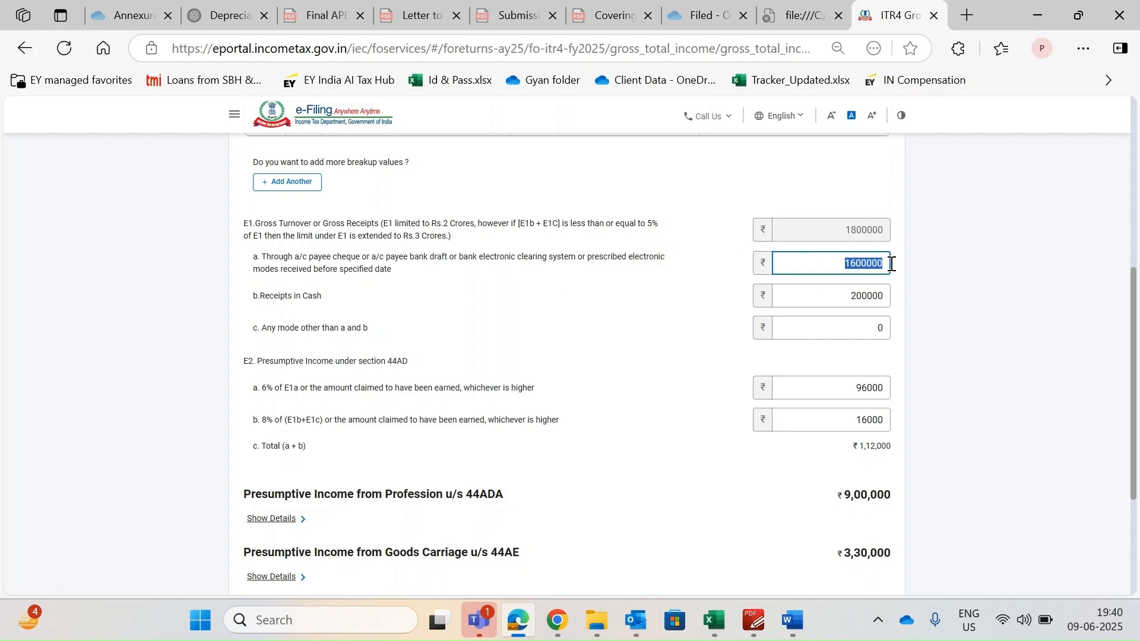
{"action": "left_click", "coordinate": [852, 268]}
{"action": "left_click_drag", "start_coordinate": [847, 265], "coordinate": [895, 272]}
{"action": "left_click_drag", "start_coordinate": [851, 295], "coordinate": [884, 295]}
{"action": "left_click", "coordinate": [951, 320]}
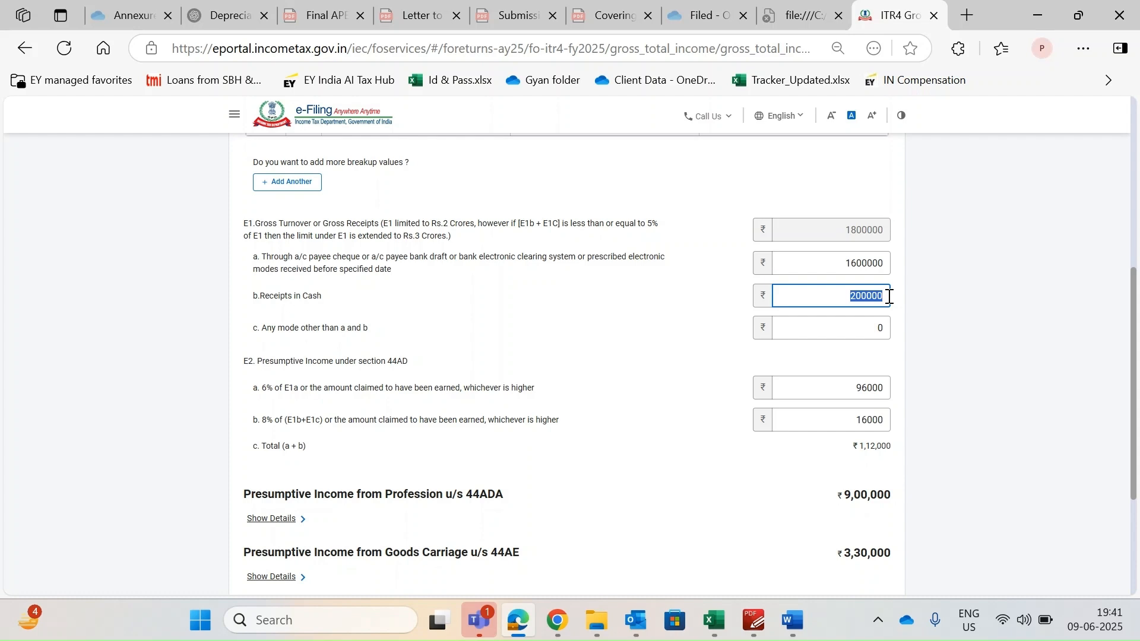
{"action": "left_click", "coordinate": [952, 326]}
{"action": "scroll", "coordinate": [951, 328], "scroll_direction": "down", "scroll_amount": 1}
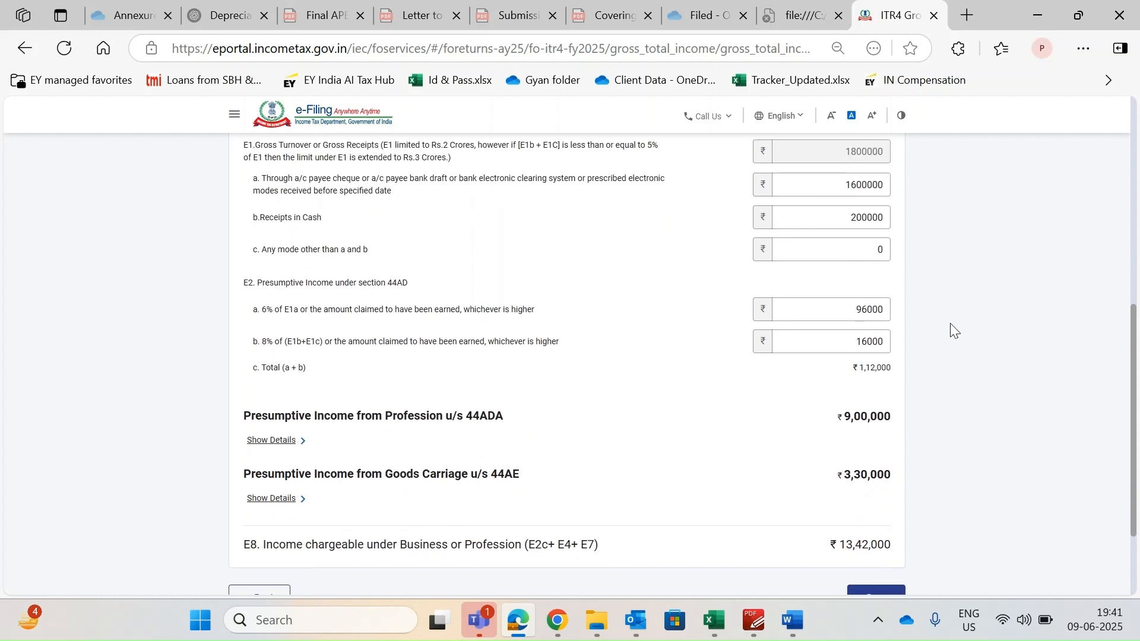
Compare the section 44AD receipts with the Presumptive Business Income section of the ITR4_Computation_Detailed workbook in Excel, and return to the e-filing form.
{"action": "scroll", "coordinate": [687, 224], "scroll_direction": "up", "scroll_amount": 1}
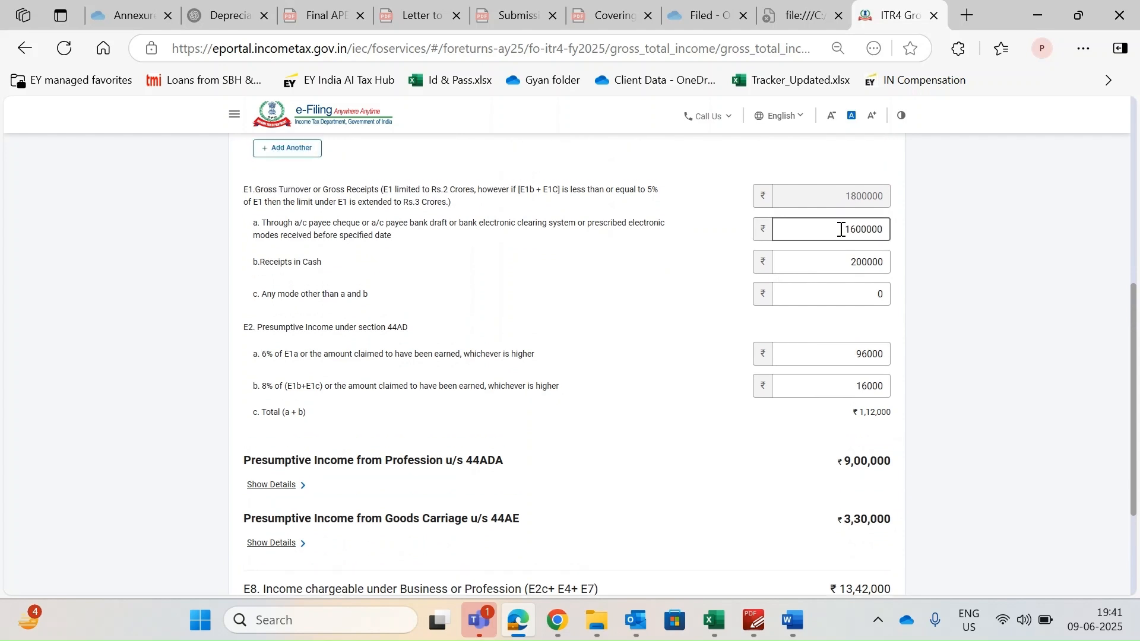
{"action": "left_click_drag", "start_coordinate": [841, 226], "coordinate": [897, 233]}
{"action": "left_click", "coordinate": [954, 264]}
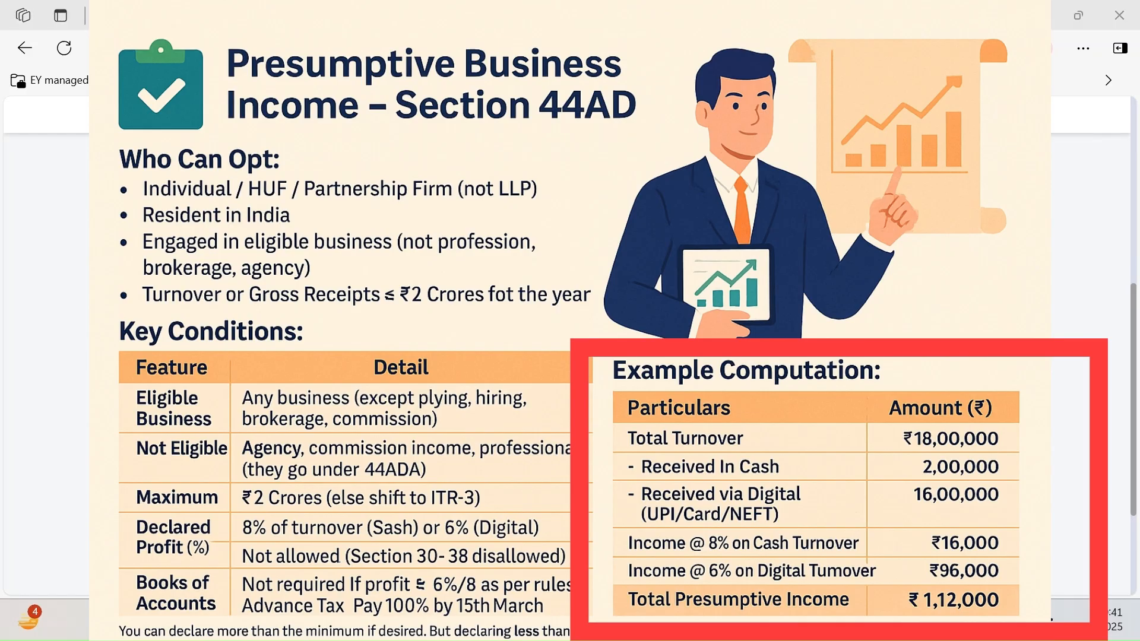
{"action": "key", "text": "alt+Tab"}
{"action": "scroll", "coordinate": [534, 356], "scroll_direction": "down", "scroll_amount": 3}
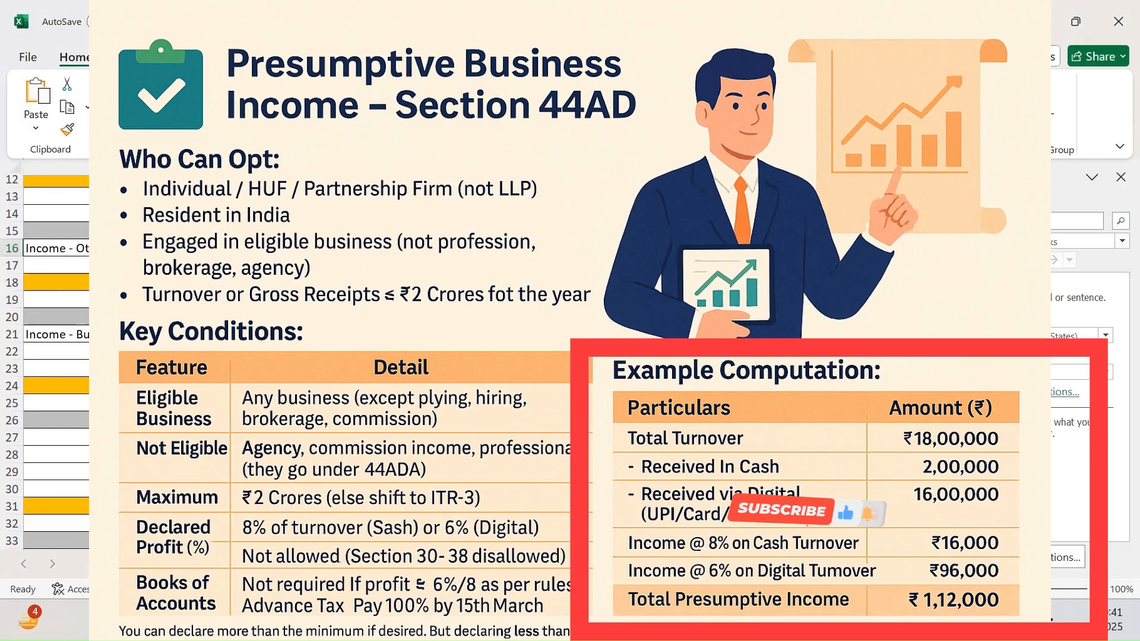
{"action": "left_click", "coordinate": [382, 370]}
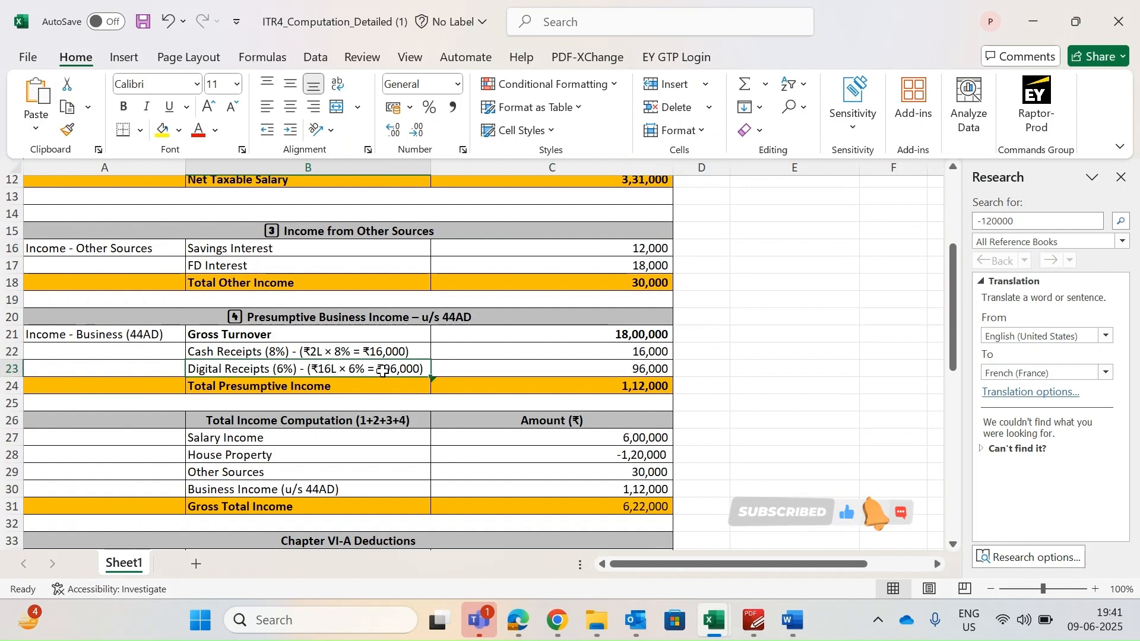
{"action": "key", "text": "alt+Tab"}
{"action": "key", "text": "alt+Tab"}
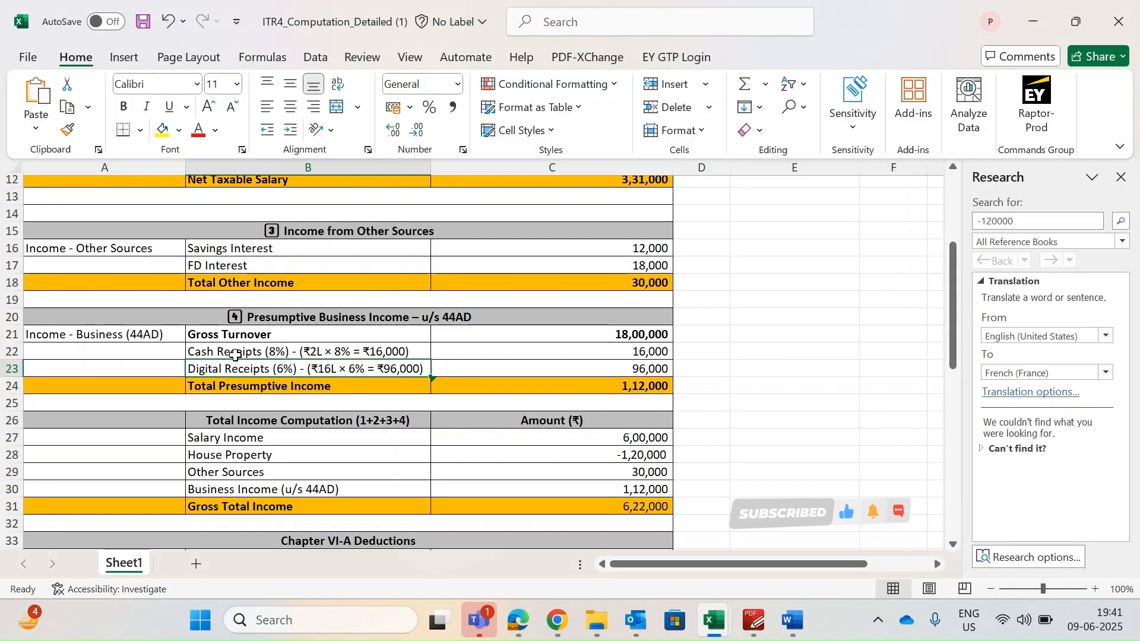
{"action": "key", "text": "Up"}
{"action": "key", "text": "Right"}
{"action": "key", "text": "alt+Tab"}
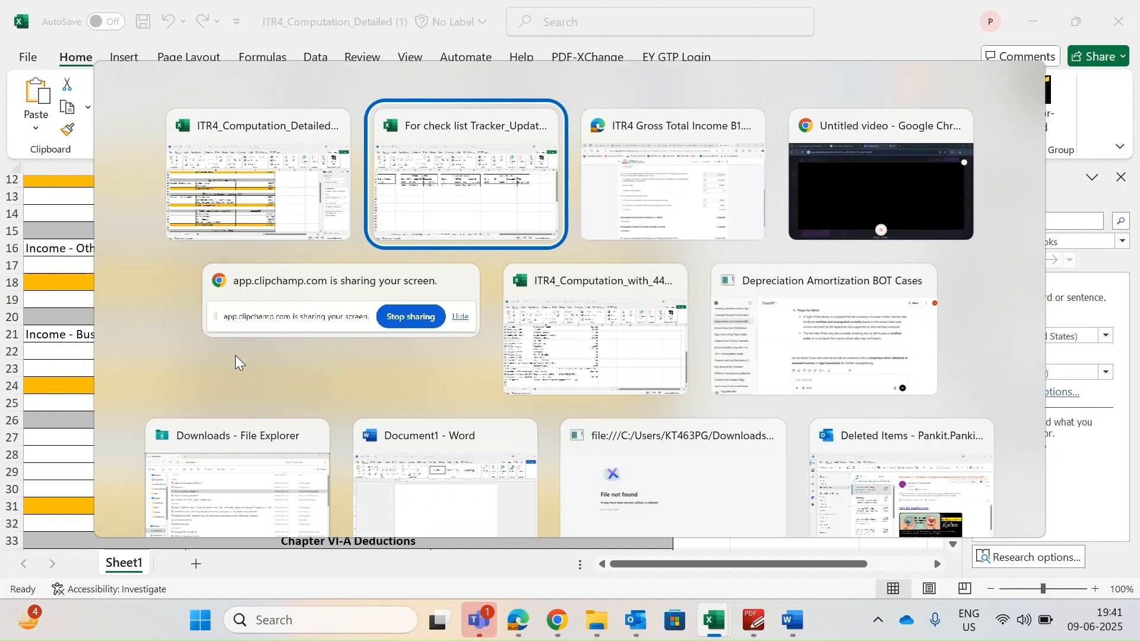
{"action": "key", "text": "alt+Tab"}
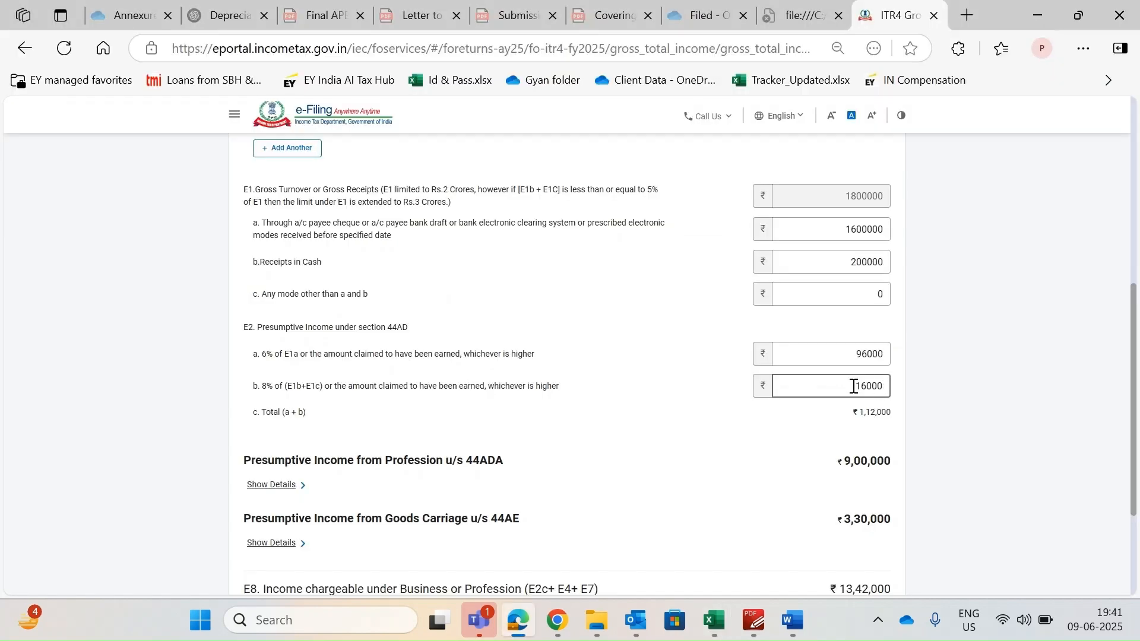
Check the 6% and 8% presumptive income amounts and their total under section 44AD.
{"action": "double_click", "coordinate": [864, 385]}
{"action": "double_click", "coordinate": [884, 355]}
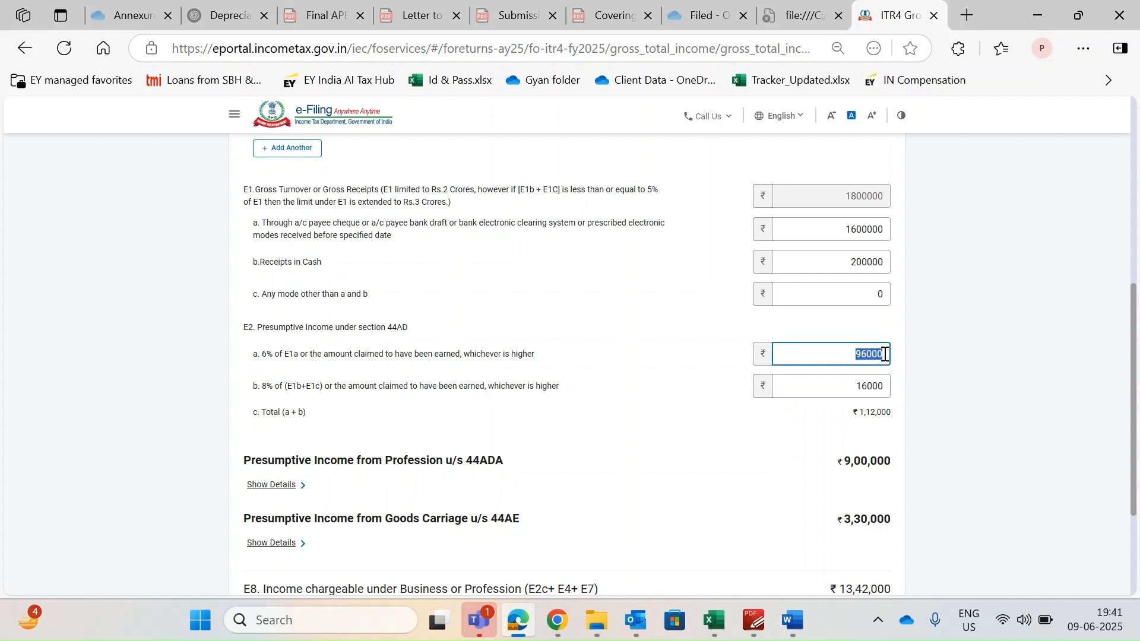
{"action": "scroll", "coordinate": [751, 382], "scroll_direction": "down", "scroll_amount": 2}
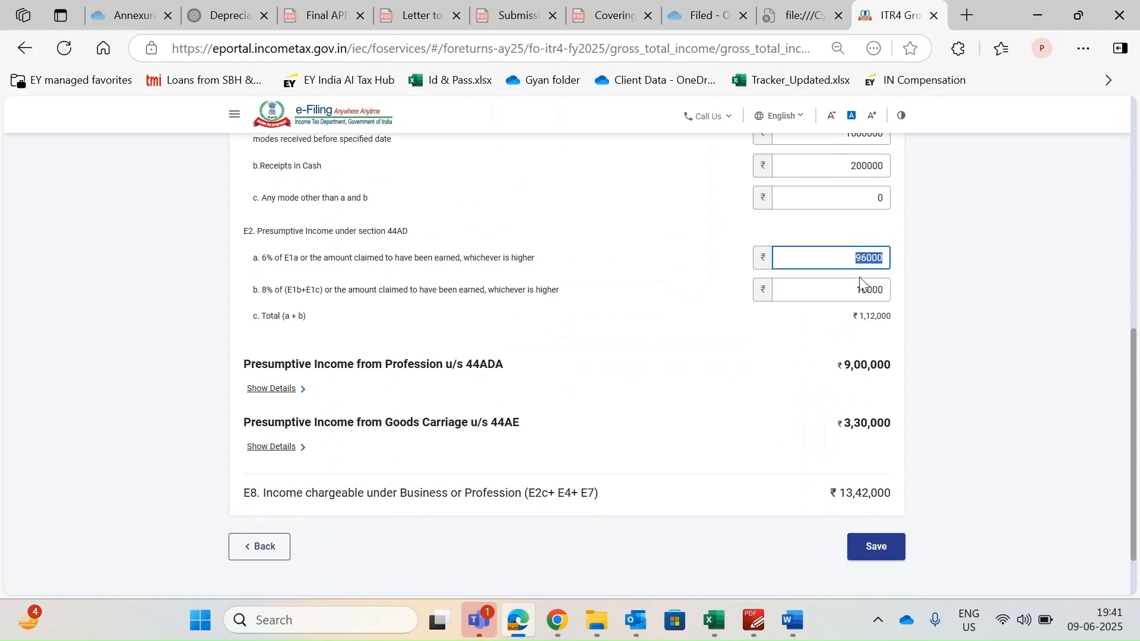
{"action": "left_click_drag", "start_coordinate": [853, 316], "coordinate": [903, 319]}
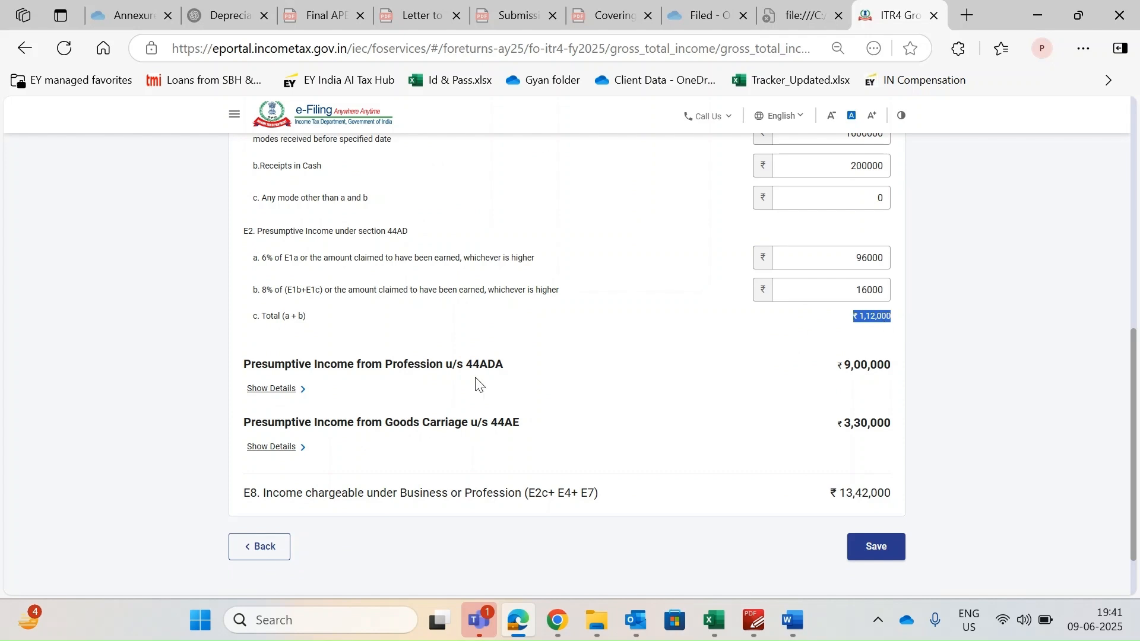
Expand the section 44ADA profession details and open the XYZ business entry for editing.
{"action": "scroll", "coordinate": [473, 382], "scroll_direction": "down", "scroll_amount": 1}
{"action": "left_click", "coordinate": [276, 317]}
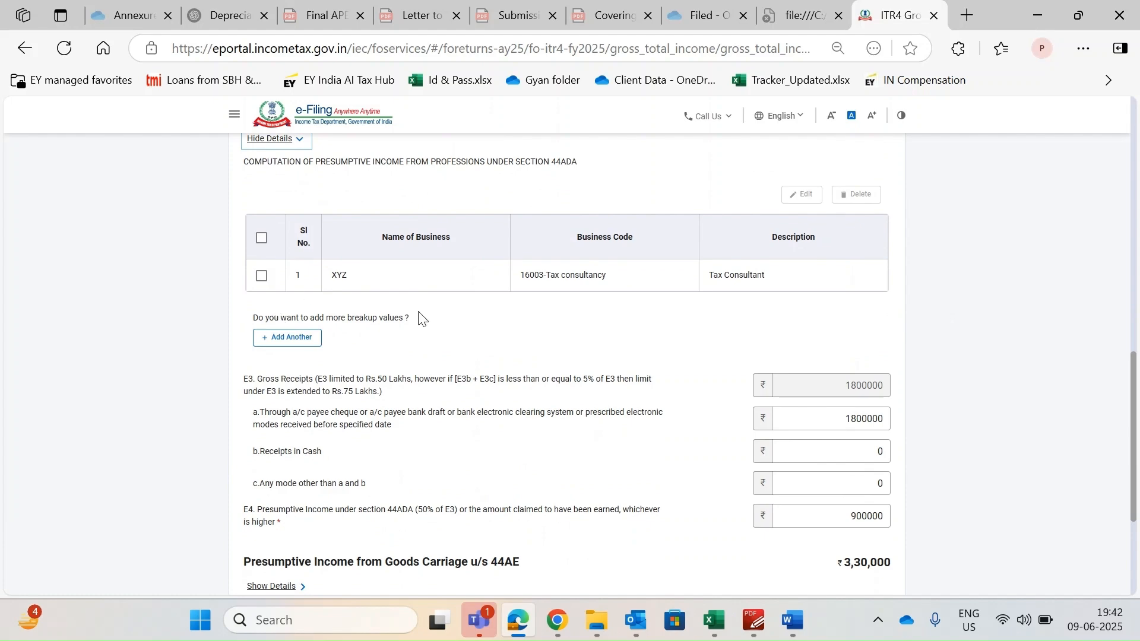
{"action": "scroll", "coordinate": [418, 311], "scroll_direction": "up", "scroll_amount": 2}
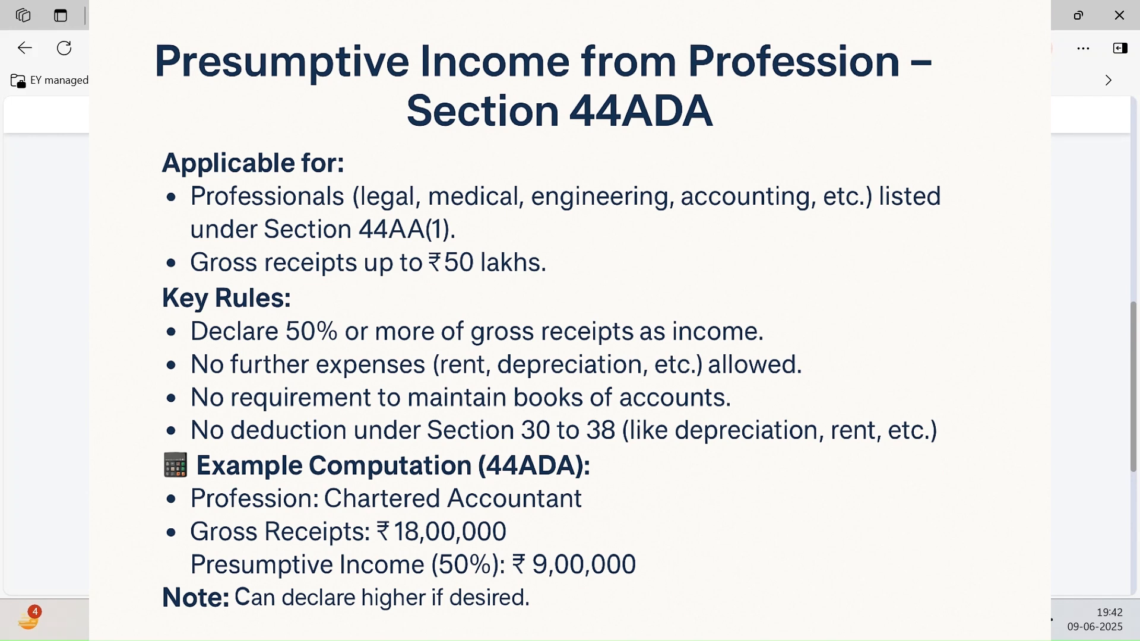
{"action": "scroll", "coordinate": [570, 321], "scroll_direction": "down", "scroll_amount": 2}
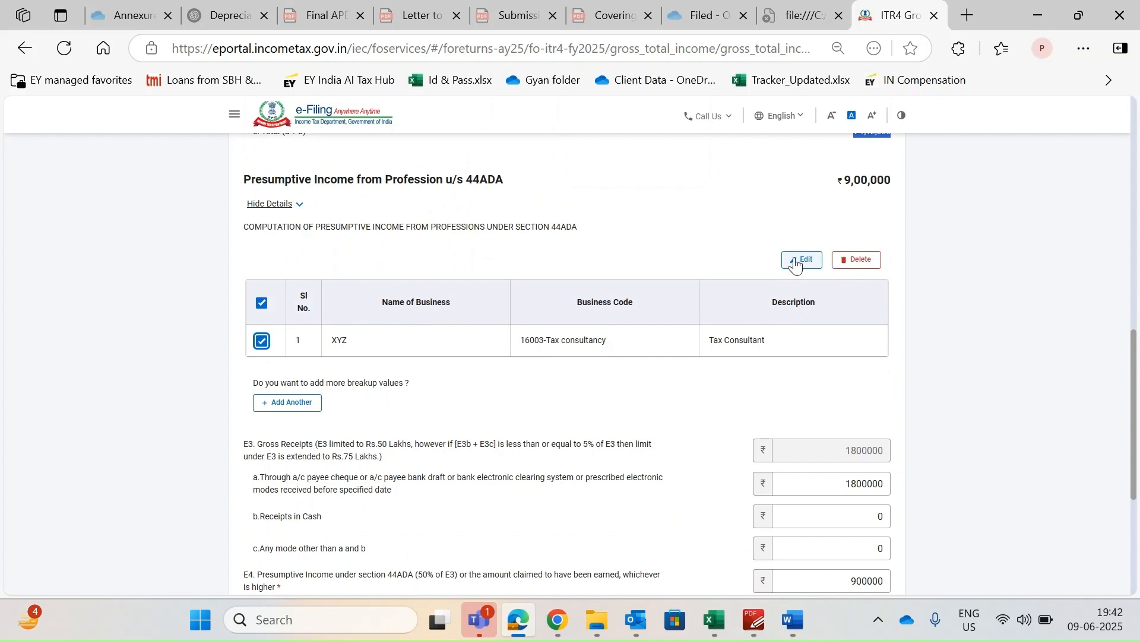
{"action": "left_click", "coordinate": [796, 261]}
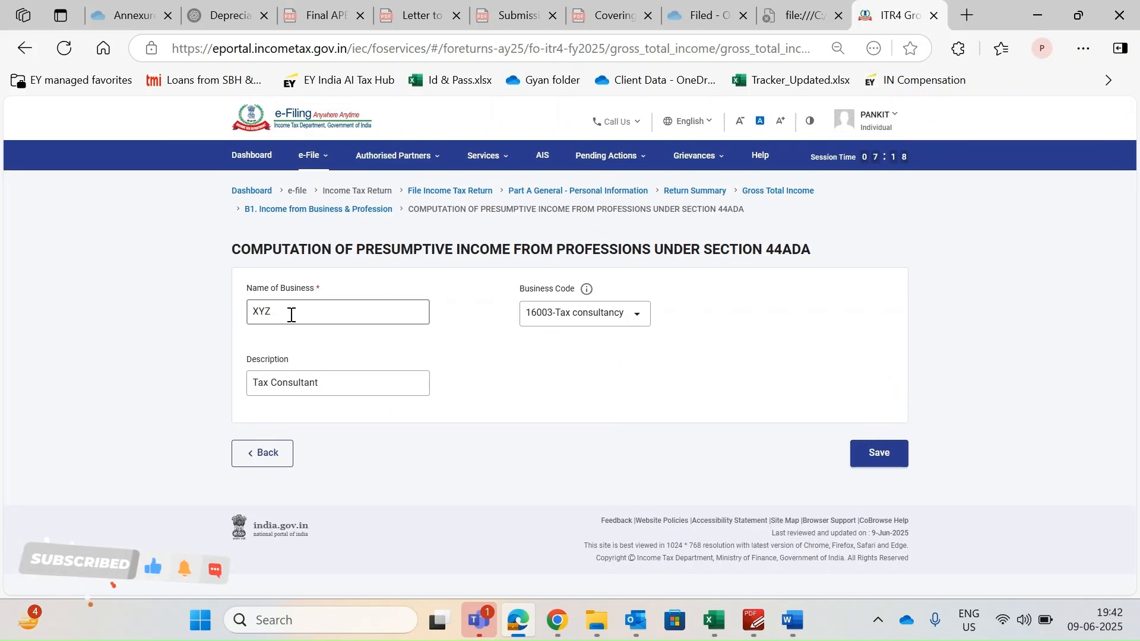
Keep 16003-Tax consultancy as the business code, view the code information note, and save the profession entry.
{"action": "left_click", "coordinate": [588, 321]}
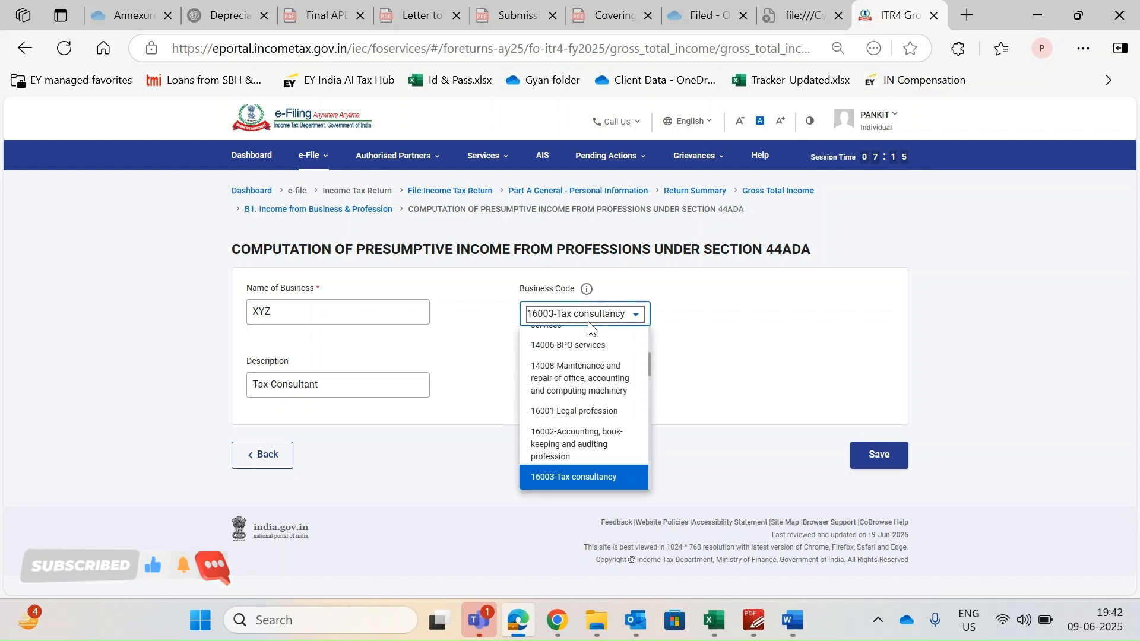
{"action": "left_click", "coordinate": [585, 477]}
{"action": "mouse_move", "coordinate": [586, 291]}
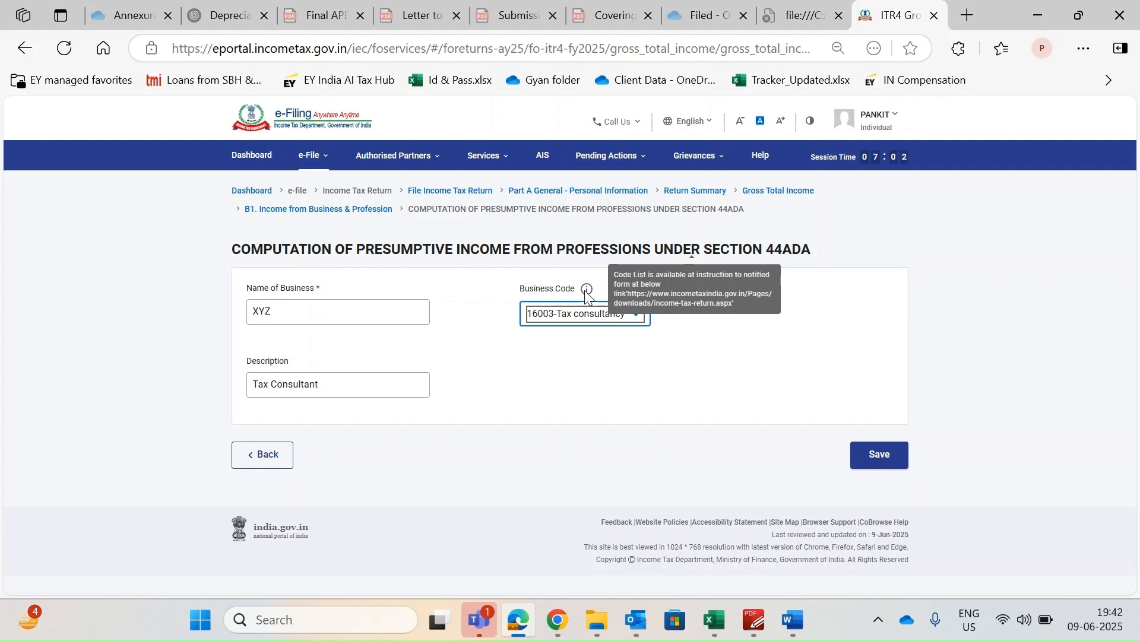
{"action": "left_click", "coordinate": [442, 411]}
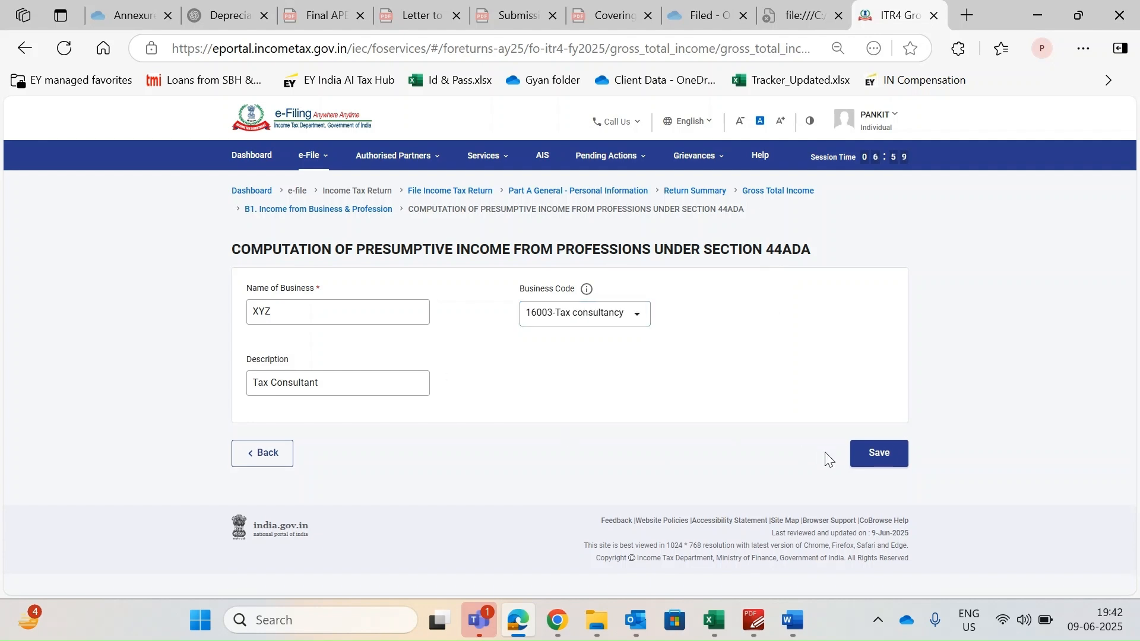
{"action": "left_click", "coordinate": [884, 455]}
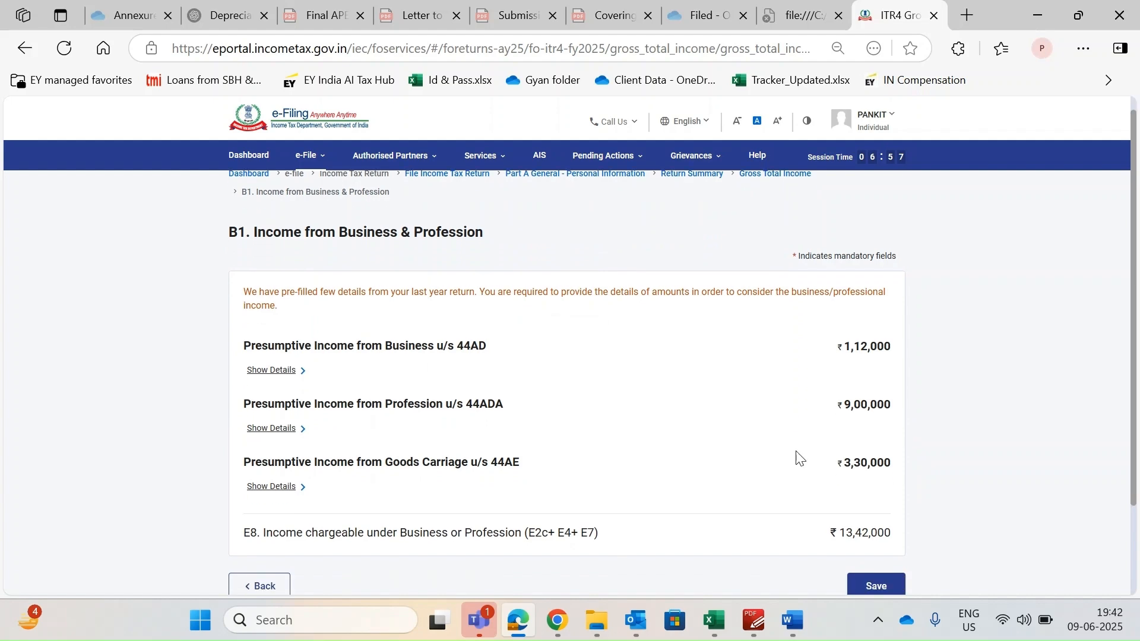
Expand the section 44ADA details again and examine the electronic receipts and the presumptive income amount.
{"action": "left_click", "coordinate": [280, 428]}
{"action": "scroll", "coordinate": [596, 473], "scroll_direction": "down", "scroll_amount": 7}
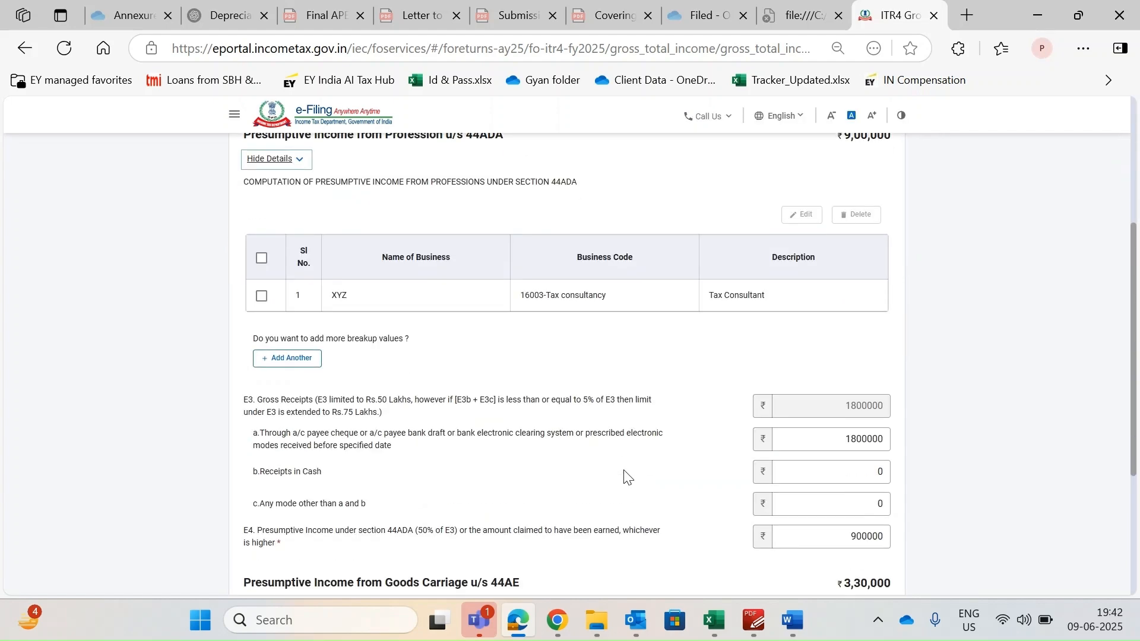
{"action": "double_click", "coordinate": [843, 299]}
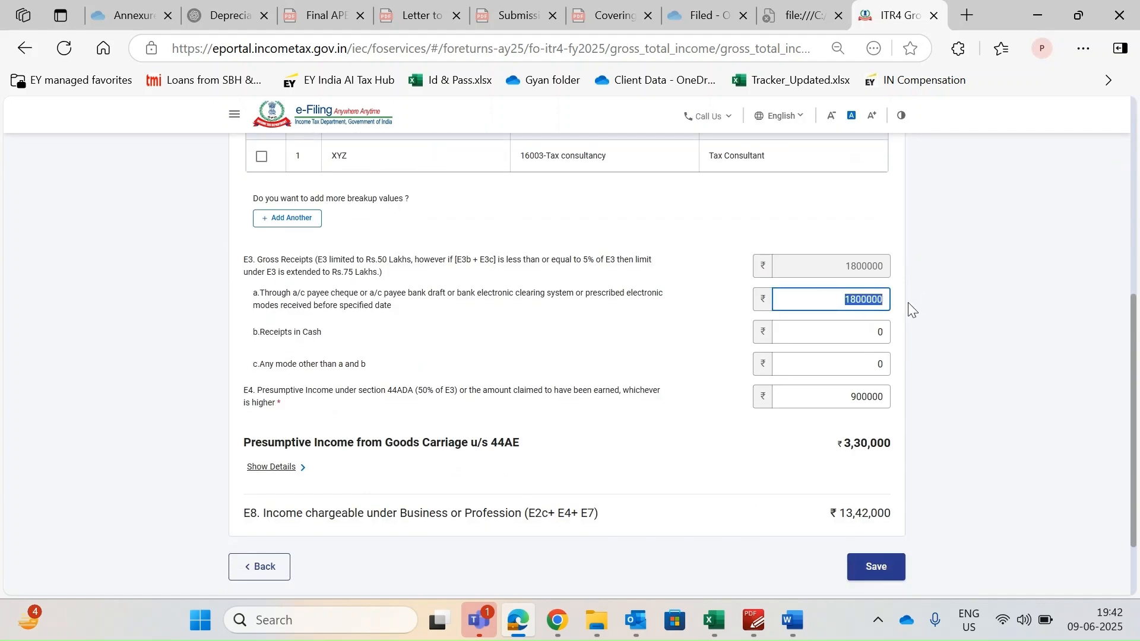
{"action": "left_click", "coordinate": [974, 357]}
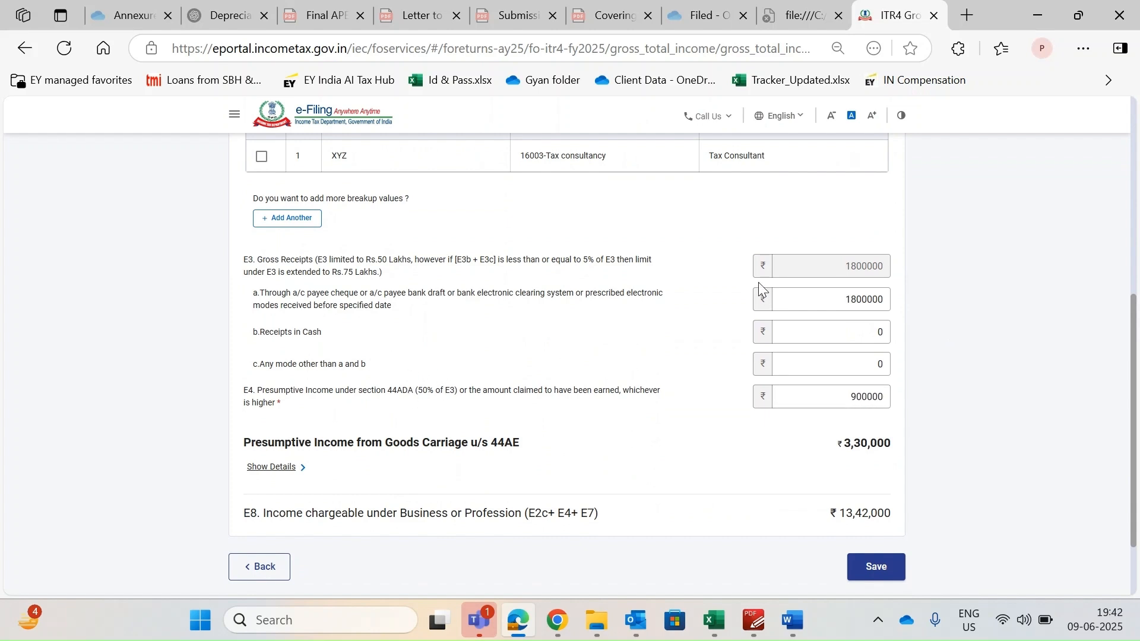
{"action": "double_click", "coordinate": [855, 396]}
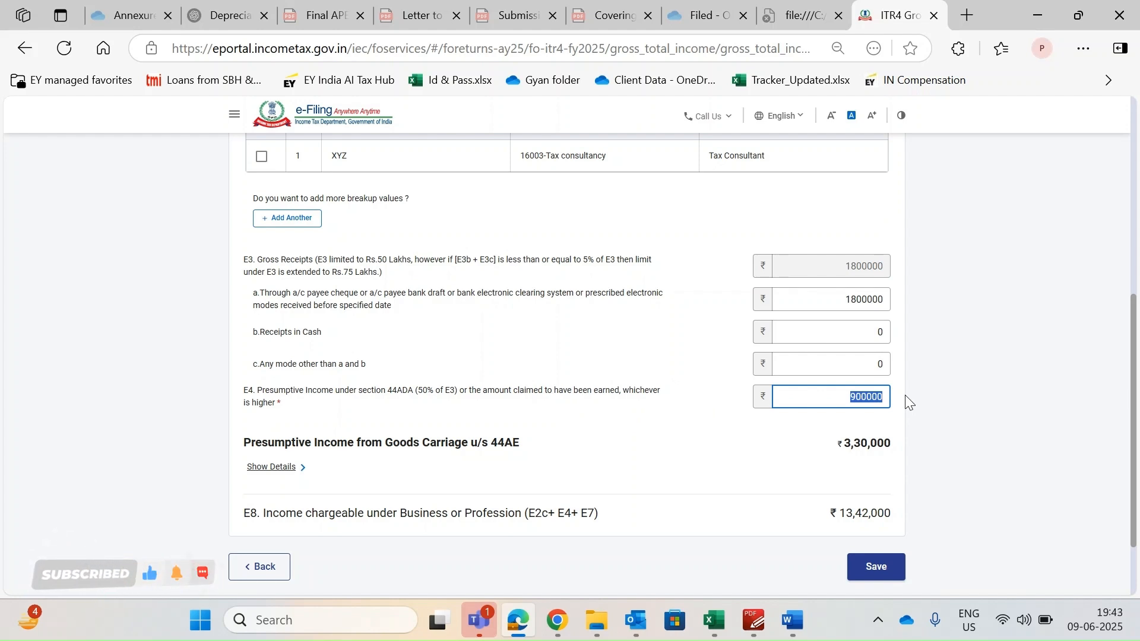
{"action": "left_click", "coordinate": [946, 414]}
Expand the section 44AE goods carriage details and examine the ABC Transport business and vehicle tables.
{"action": "scroll", "coordinate": [523, 463], "scroll_direction": "down", "scroll_amount": 2}
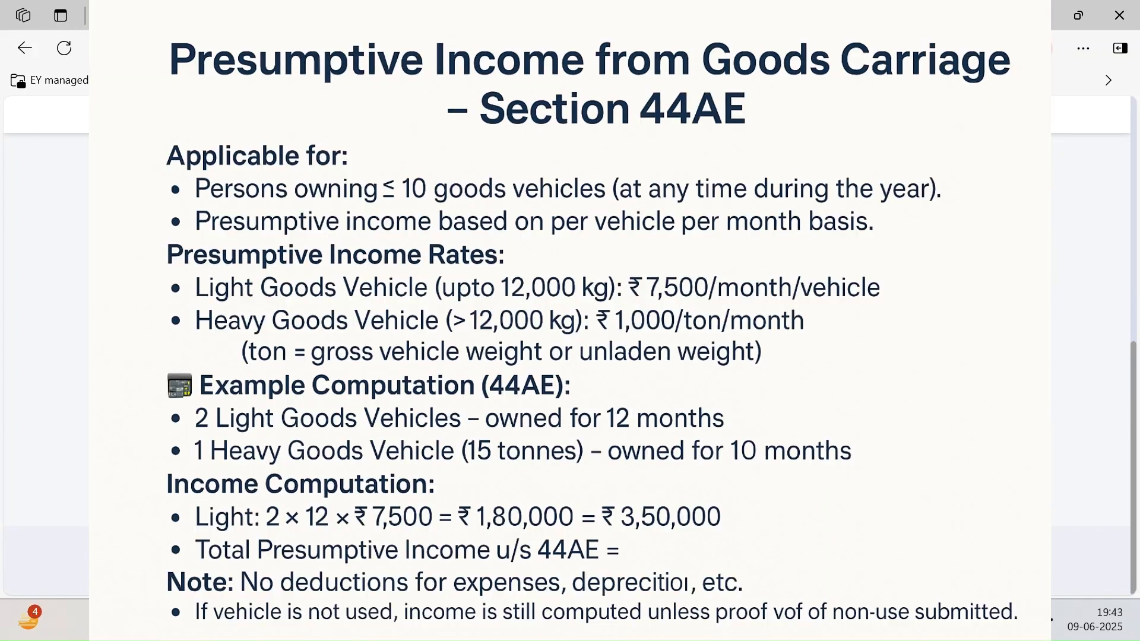
{"action": "left_click", "coordinate": [271, 374]}
{"action": "scroll", "coordinate": [272, 373], "scroll_direction": "down", "scroll_amount": 2}
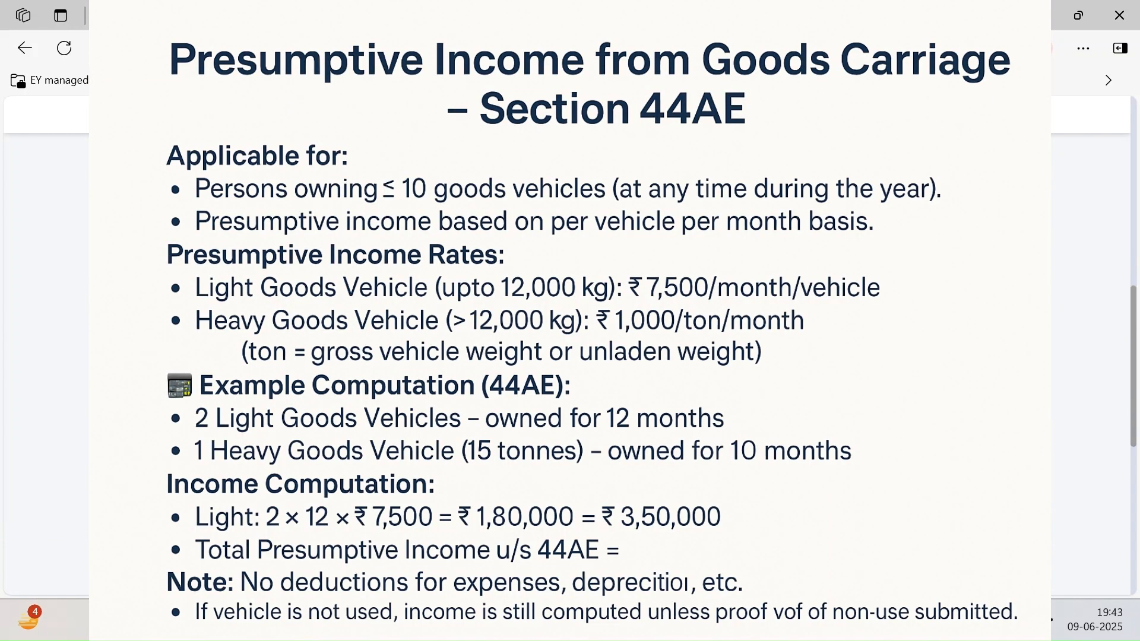
{"action": "scroll", "coordinate": [567, 362], "scroll_direction": "down", "scroll_amount": 3}
{"action": "scroll", "coordinate": [567, 362], "scroll_direction": "up", "scroll_amount": 2}
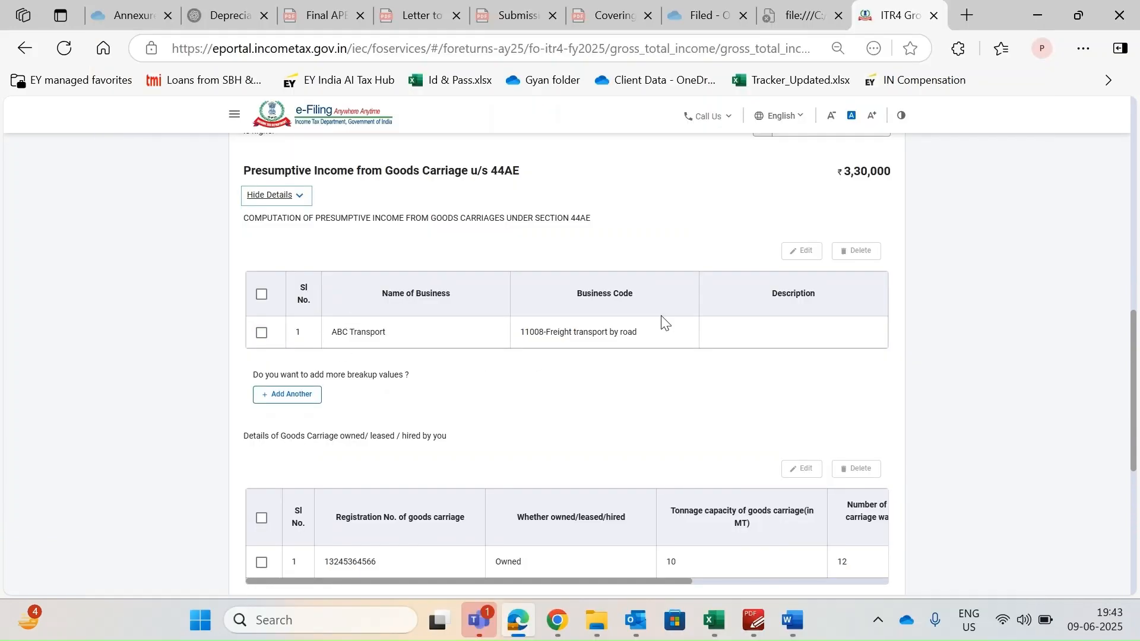
{"action": "scroll", "coordinate": [662, 322], "scroll_direction": "down", "scroll_amount": 3}
{"action": "scroll", "coordinate": [657, 380], "scroll_direction": "right", "scroll_amount": 5}
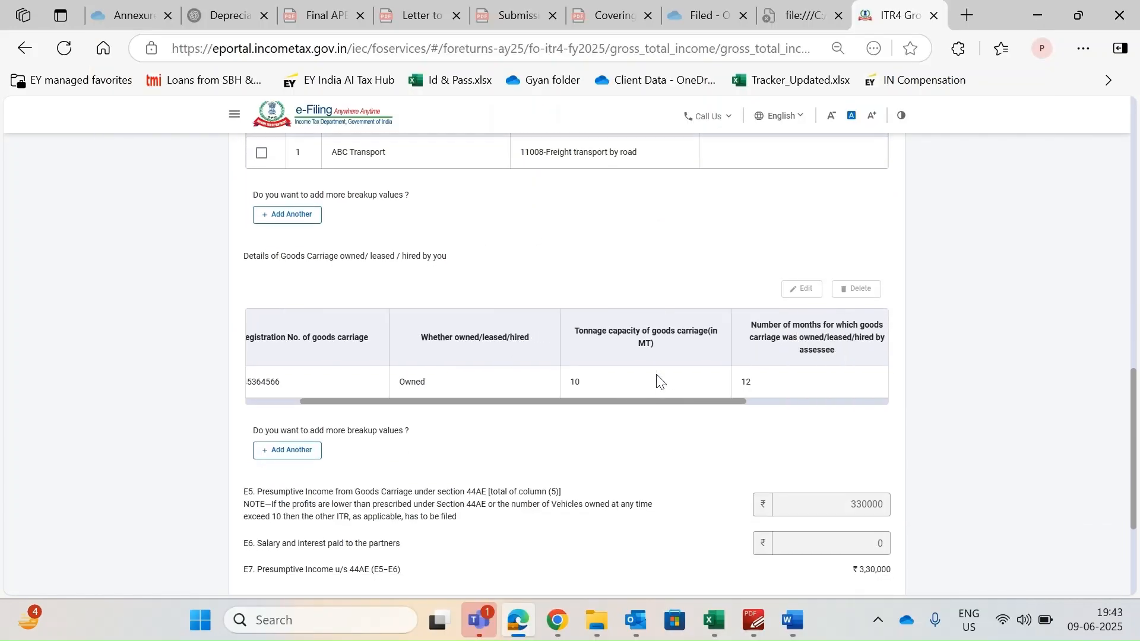
Select the owned goods carriage entry in the vehicle table and open it for editing.
{"action": "scroll", "coordinate": [658, 380], "scroll_direction": "left", "scroll_amount": 3}
{"action": "scroll", "coordinate": [343, 375], "scroll_direction": "left", "scroll_amount": 3}
{"action": "left_click", "coordinate": [262, 383]}
{"action": "left_click", "coordinate": [798, 291]}
{"action": "scroll", "coordinate": [569, 402], "scroll_direction": "down", "scroll_amount": 2}
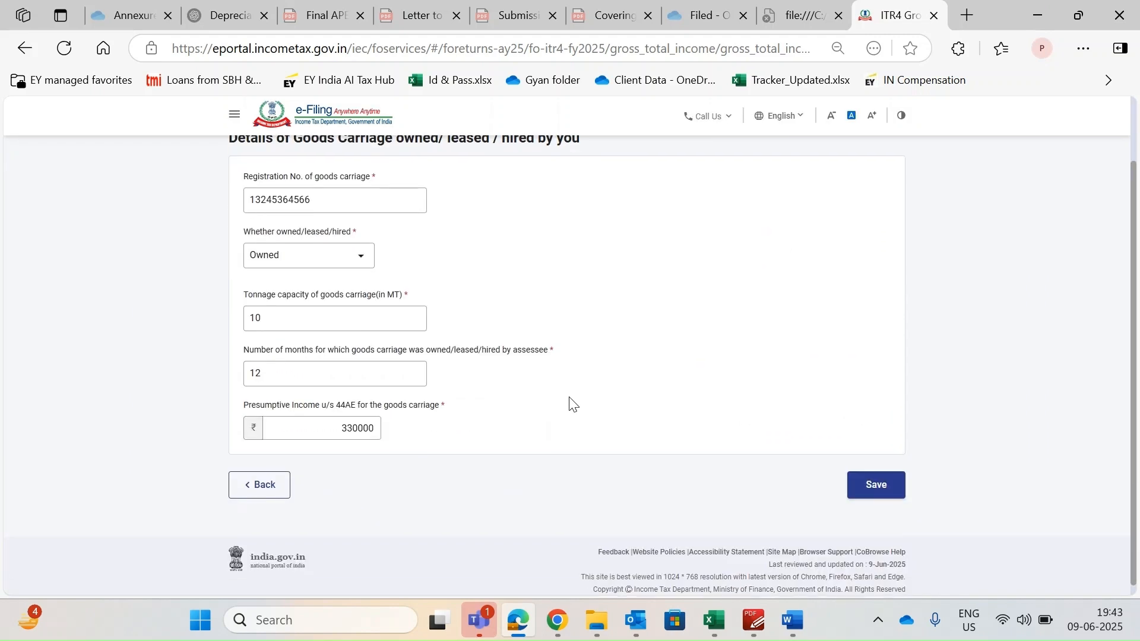
Check the goods carriage's registration number, Owned status, tonnage, months owned and presumptive income, and save the entry.
{"action": "left_click_drag", "start_coordinate": [333, 200], "coordinate": [231, 204]}
{"action": "left_click", "coordinate": [343, 255]}
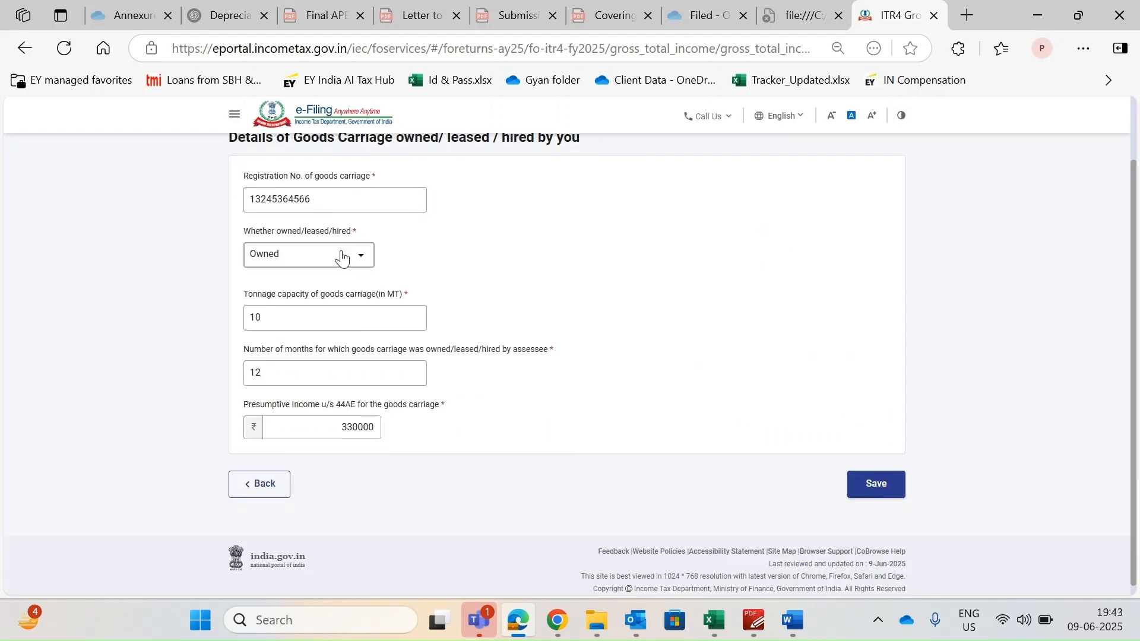
{"action": "left_click", "coordinate": [319, 335]}
{"action": "left_click", "coordinate": [355, 315]}
{"action": "key", "text": "ctrl+a"}
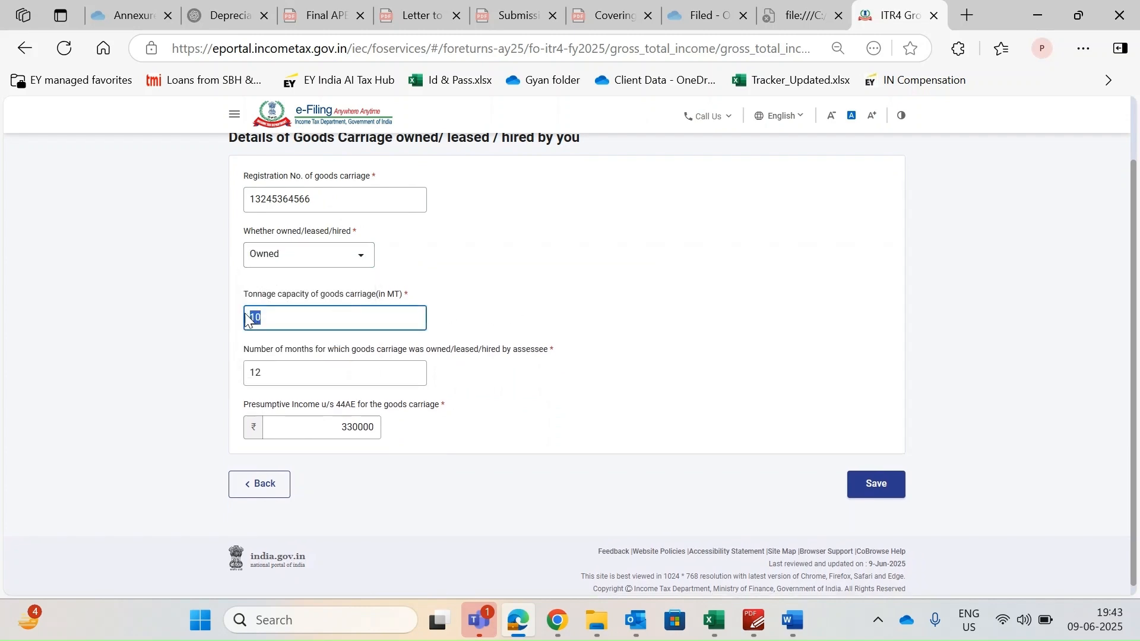
{"action": "scroll", "coordinate": [532, 306], "scroll_direction": "down", "scroll_amount": 1}
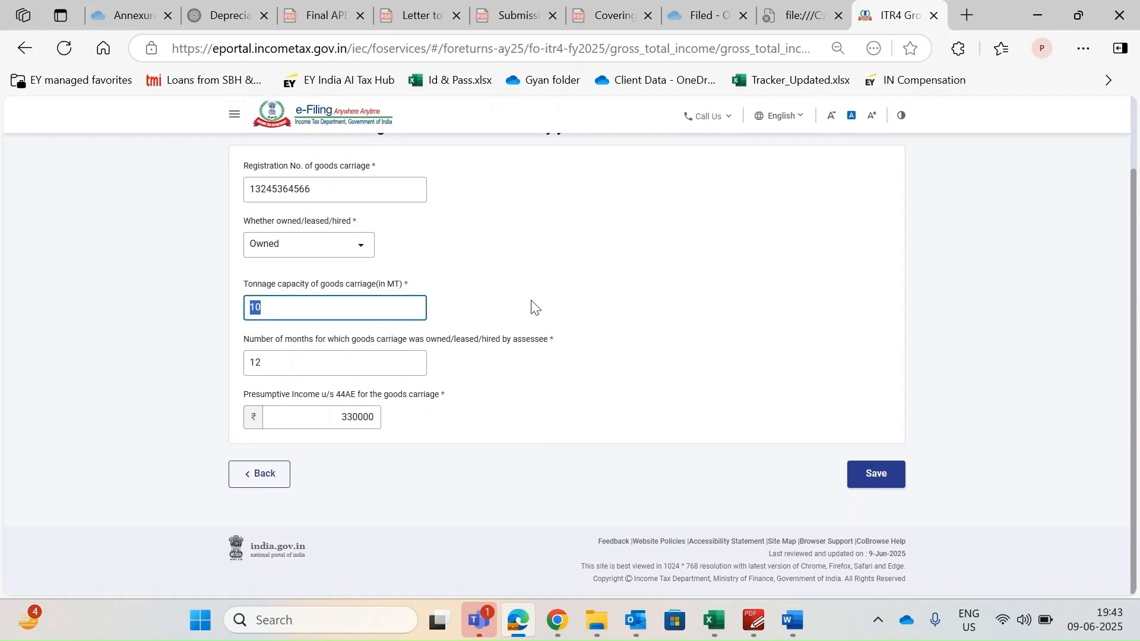
{"action": "left_click", "coordinate": [399, 301]}
{"action": "left_click", "coordinate": [340, 356]}
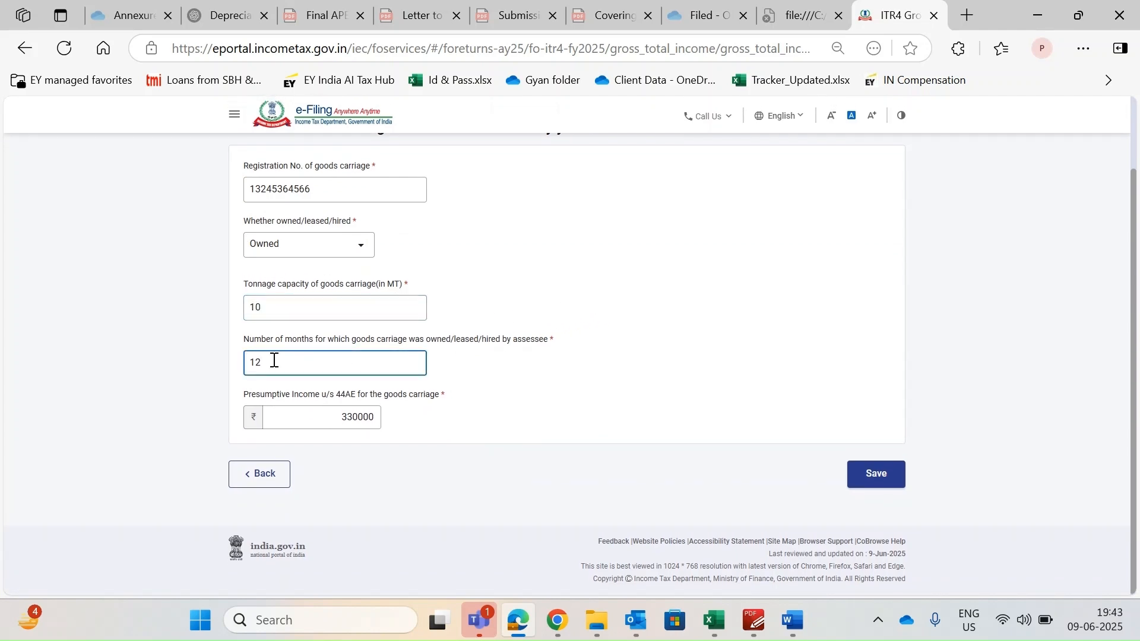
{"action": "left_click", "coordinate": [340, 415]}
{"action": "key", "text": "ctrl+a"}
{"action": "left_click", "coordinate": [875, 473]}
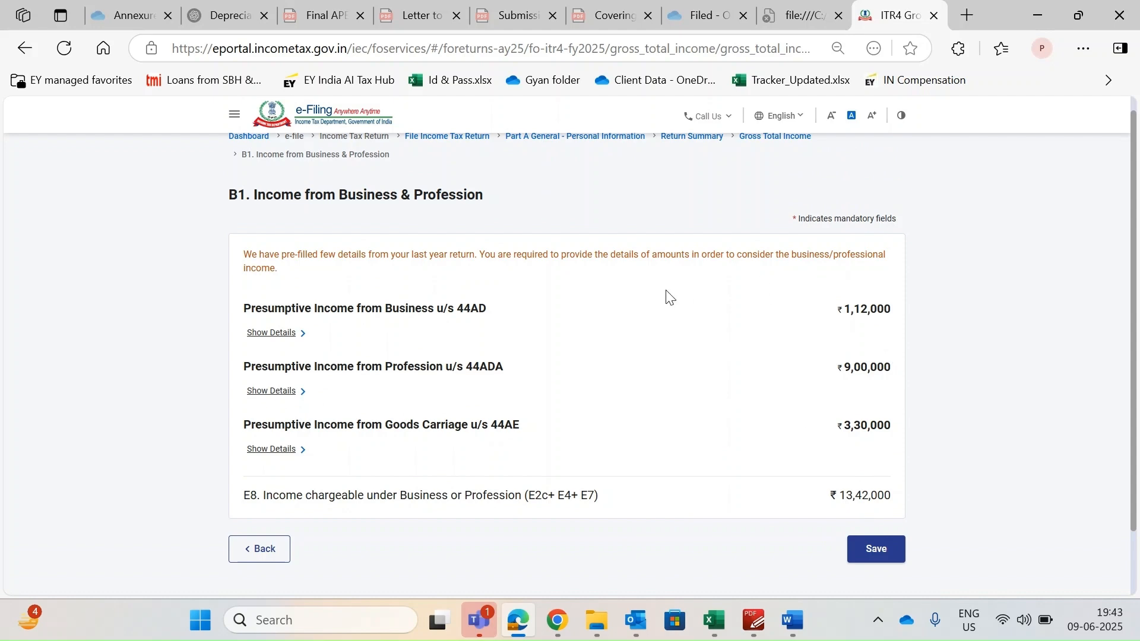
Save B1 Income from Business & Profession and look over the B2 Income from Salary section.
{"action": "left_click", "coordinate": [869, 551]}
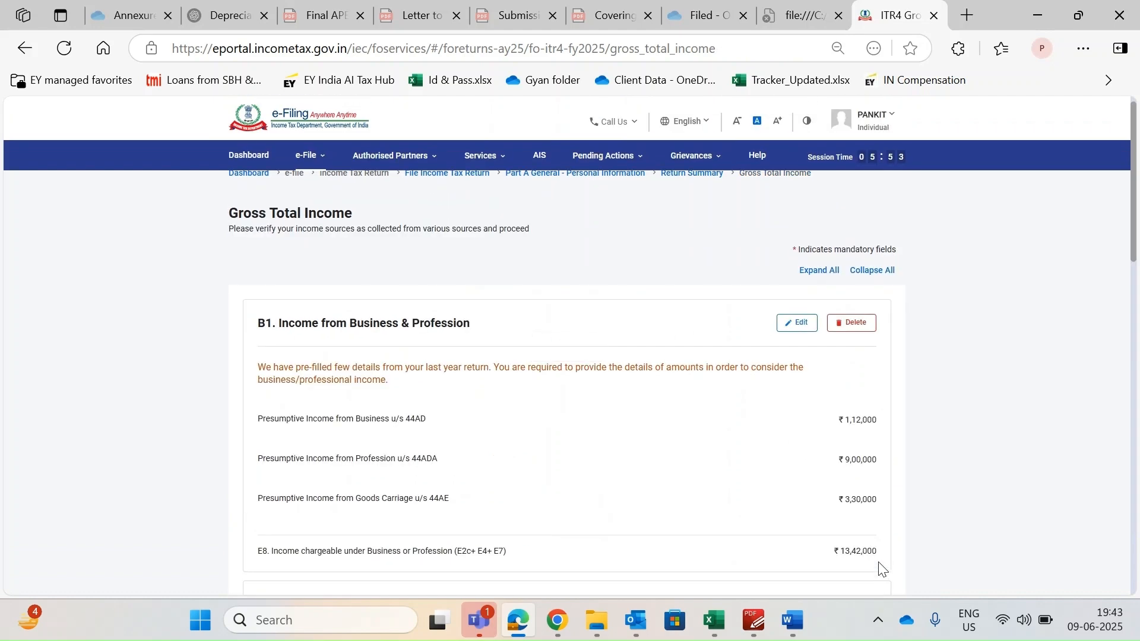
{"action": "scroll", "coordinate": [621, 487], "scroll_direction": "down", "scroll_amount": 5}
{"action": "scroll", "coordinate": [621, 486], "scroll_direction": "up", "scroll_amount": 1}
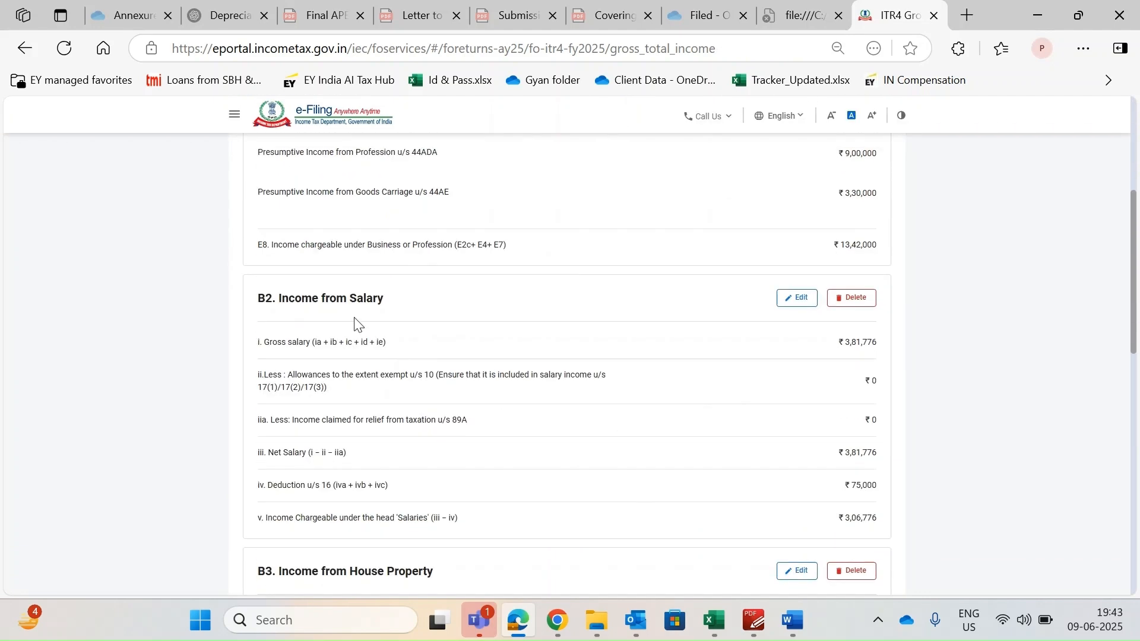
{"action": "scroll", "coordinate": [452, 340], "scroll_direction": "down", "scroll_amount": 1}
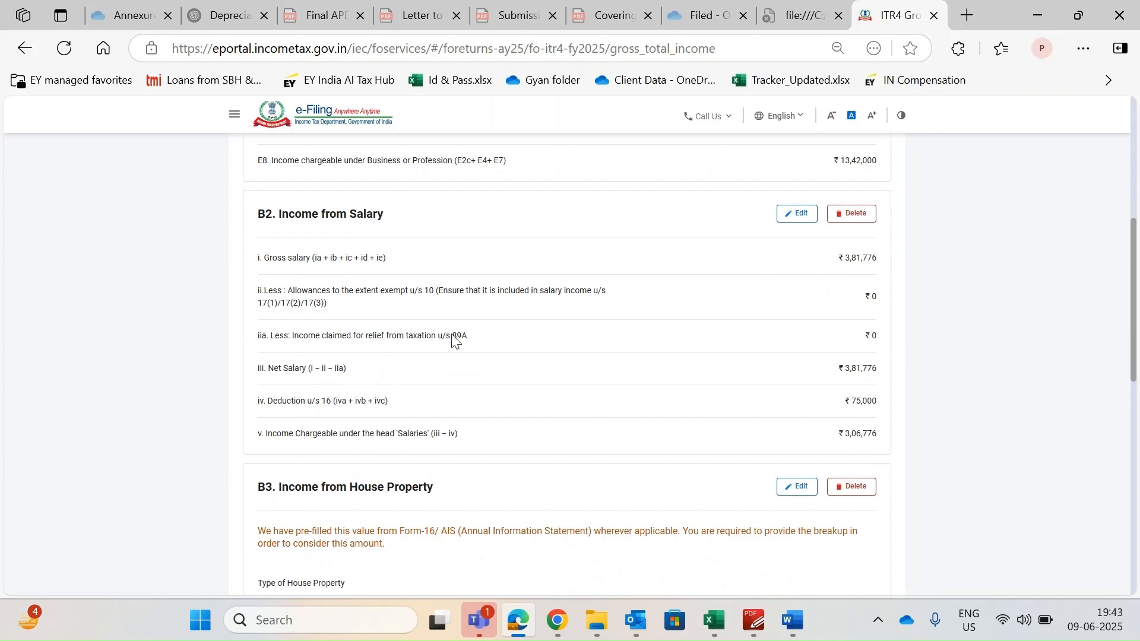
Open B2 Income from Salary for editing, check the section 17(1) salary, exempt allowances and section 16 deductions, and save it.
{"action": "left_click", "coordinate": [795, 217]}
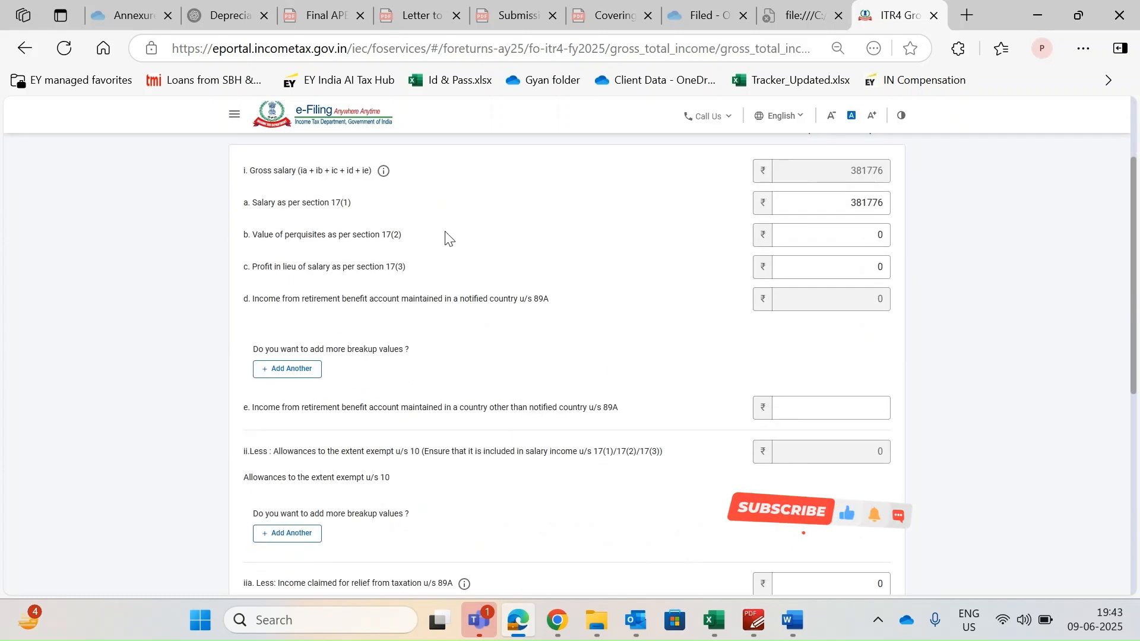
{"action": "left_click", "coordinate": [834, 204]}
{"action": "left_click_drag", "start_coordinate": [834, 203], "coordinate": [912, 209]}
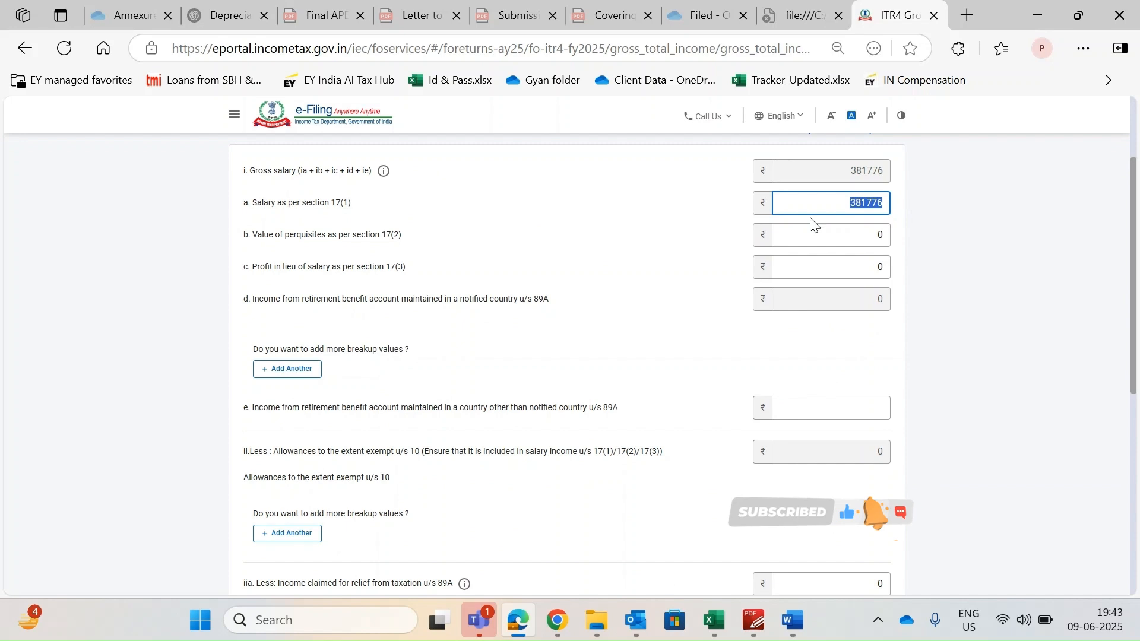
{"action": "scroll", "coordinate": [715, 311], "scroll_direction": "down", "scroll_amount": 3}
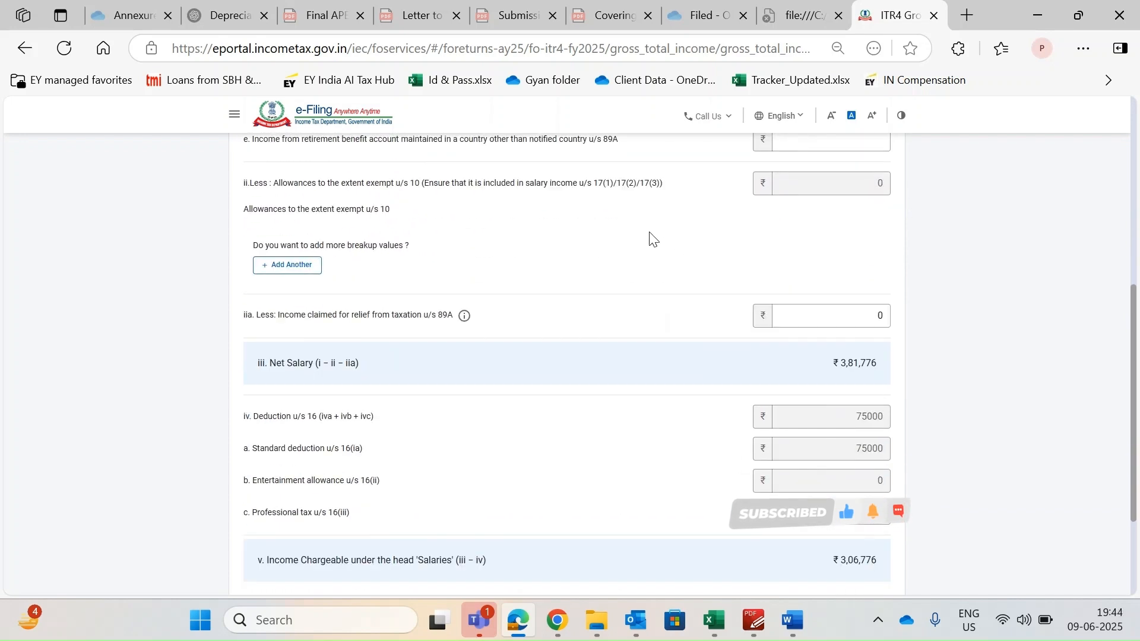
{"action": "scroll", "coordinate": [641, 252], "scroll_direction": "up", "scroll_amount": 2}
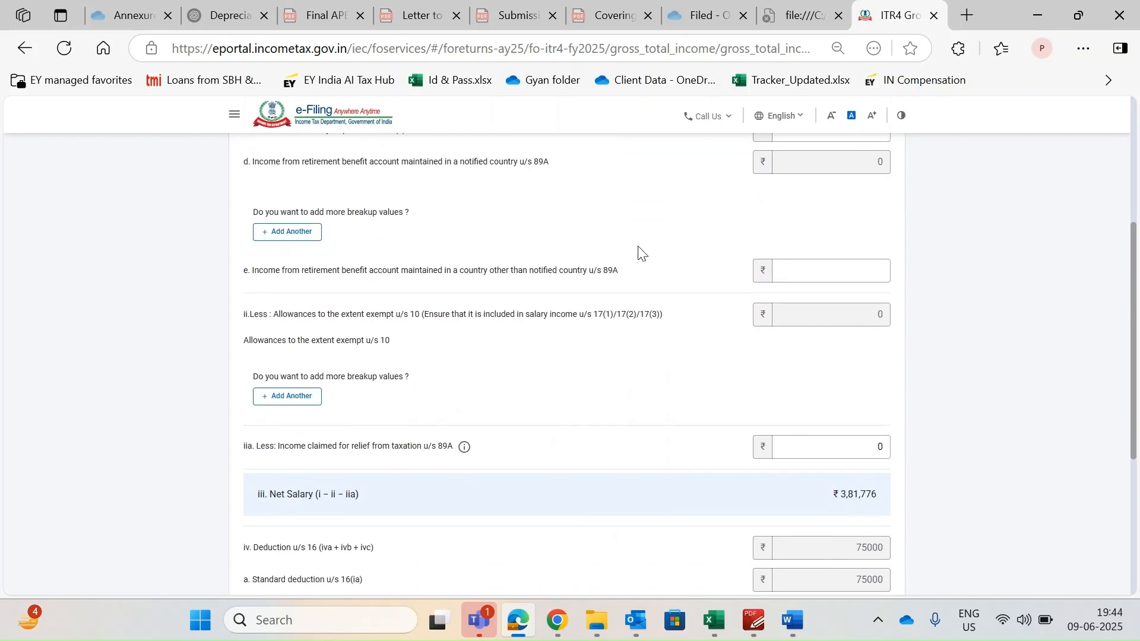
{"action": "scroll", "coordinate": [640, 355], "scroll_direction": "down", "scroll_amount": 5}
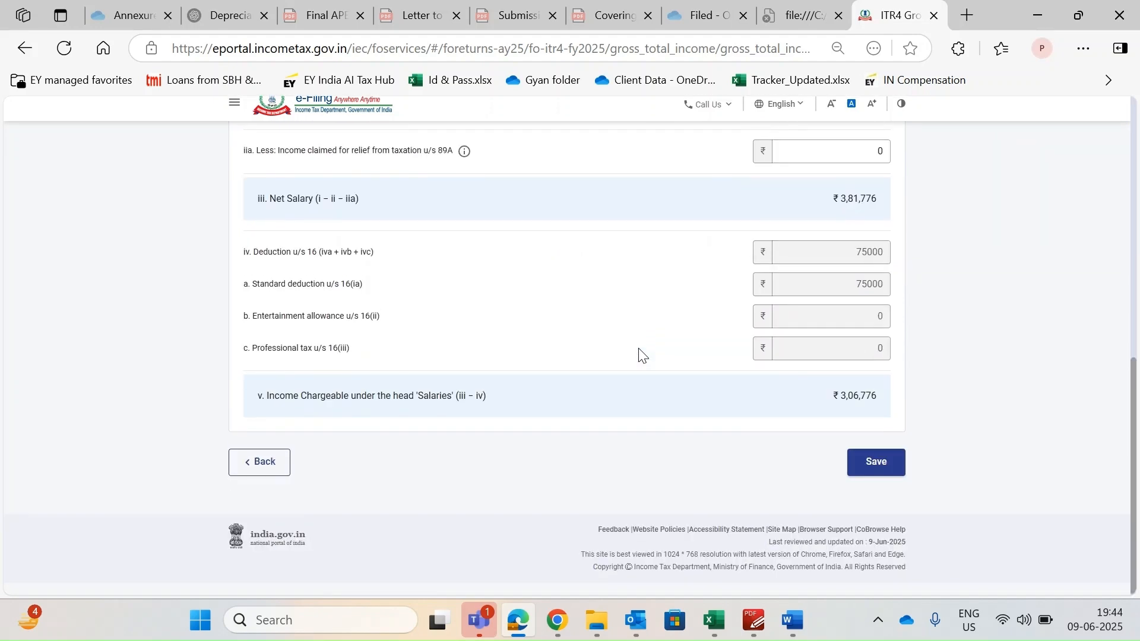
{"action": "left_click", "coordinate": [873, 460]}
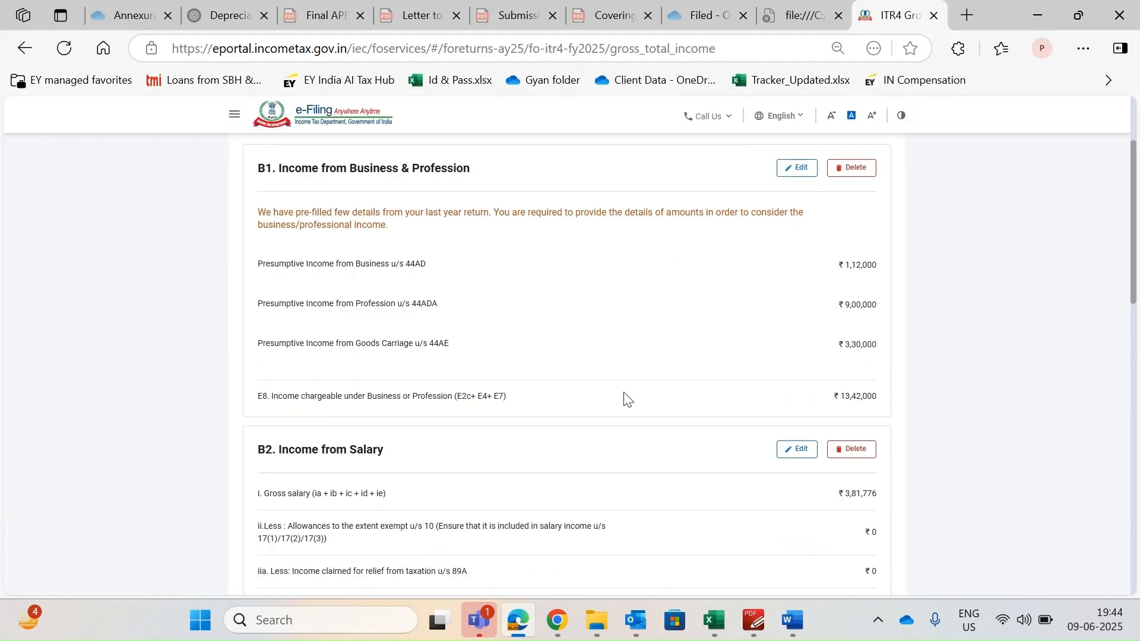
Look over the salary summary and B3 Income from House Property section, and continue the expiring portal session.
{"action": "scroll", "coordinate": [624, 399], "scroll_direction": "down", "scroll_amount": 2}
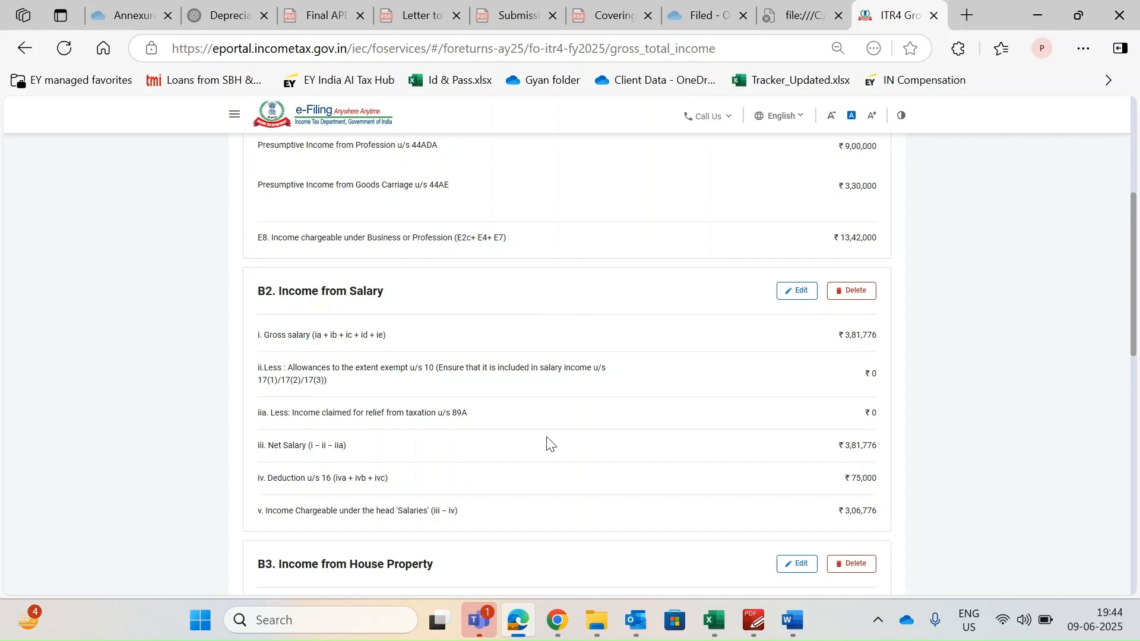
{"action": "scroll", "coordinate": [546, 442], "scroll_direction": "down", "scroll_amount": 5}
{"action": "scroll", "coordinate": [407, 304], "scroll_direction": "down", "scroll_amount": 2}
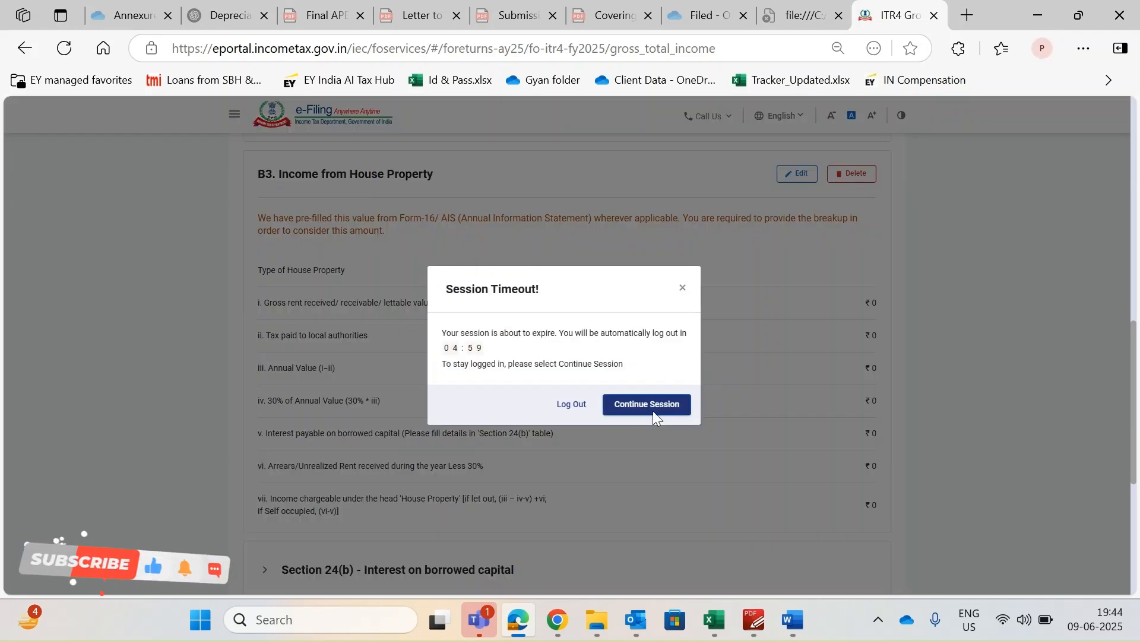
{"action": "left_click", "coordinate": [653, 405]}
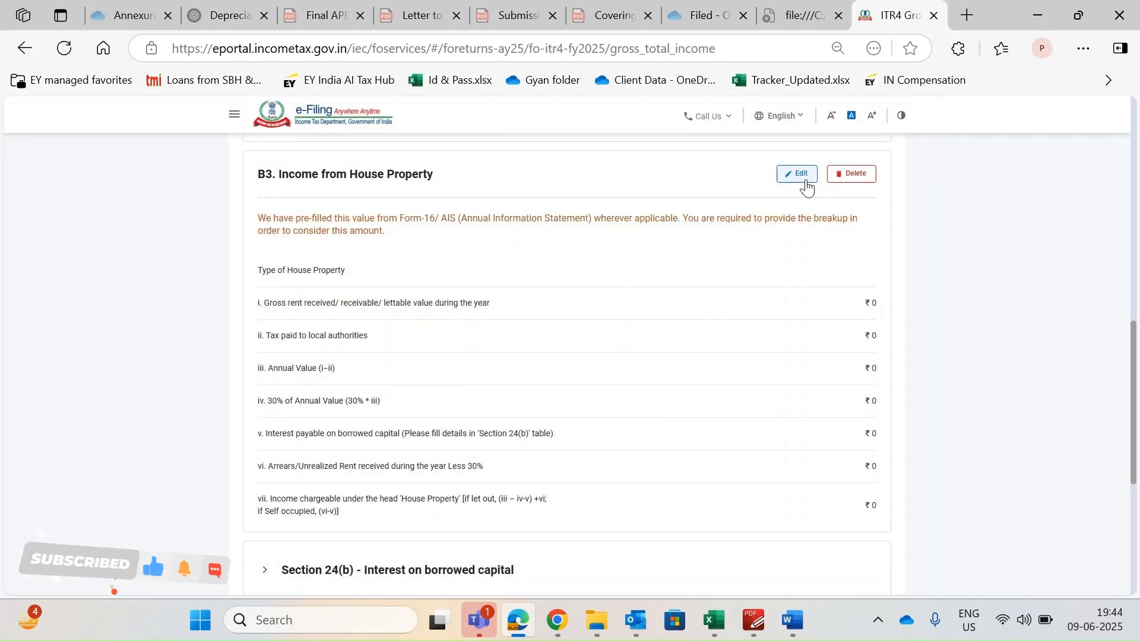
Open B3 Income from House Property for editing, view the available house property types, and go back without saving.
{"action": "left_click", "coordinate": [796, 173]}
{"action": "left_click", "coordinate": [822, 274]}
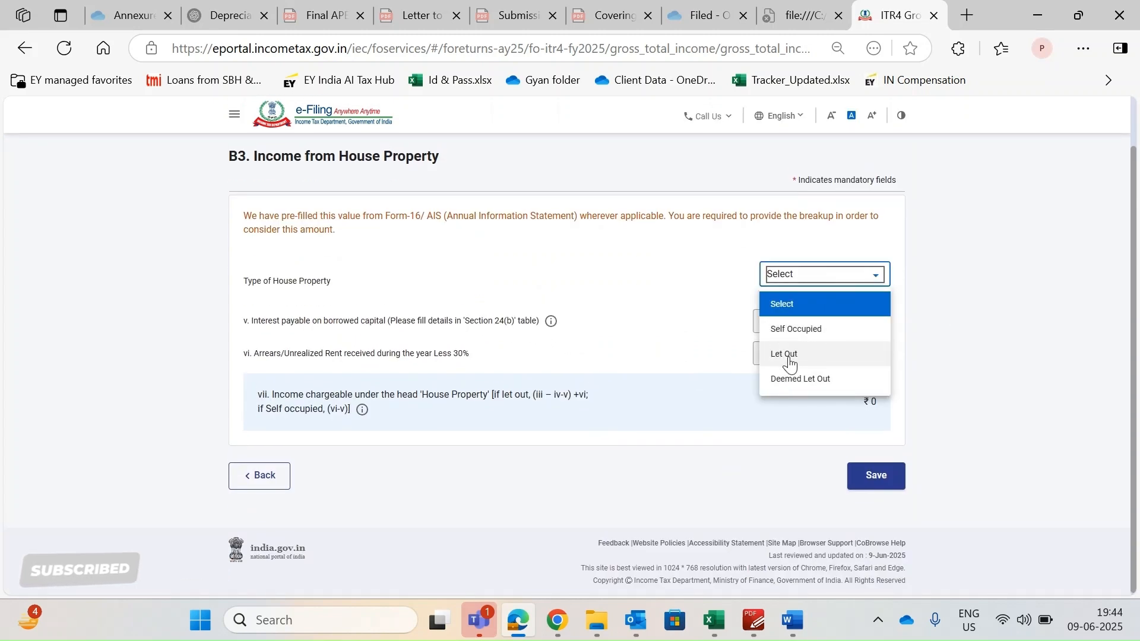
{"action": "left_click", "coordinate": [995, 318]}
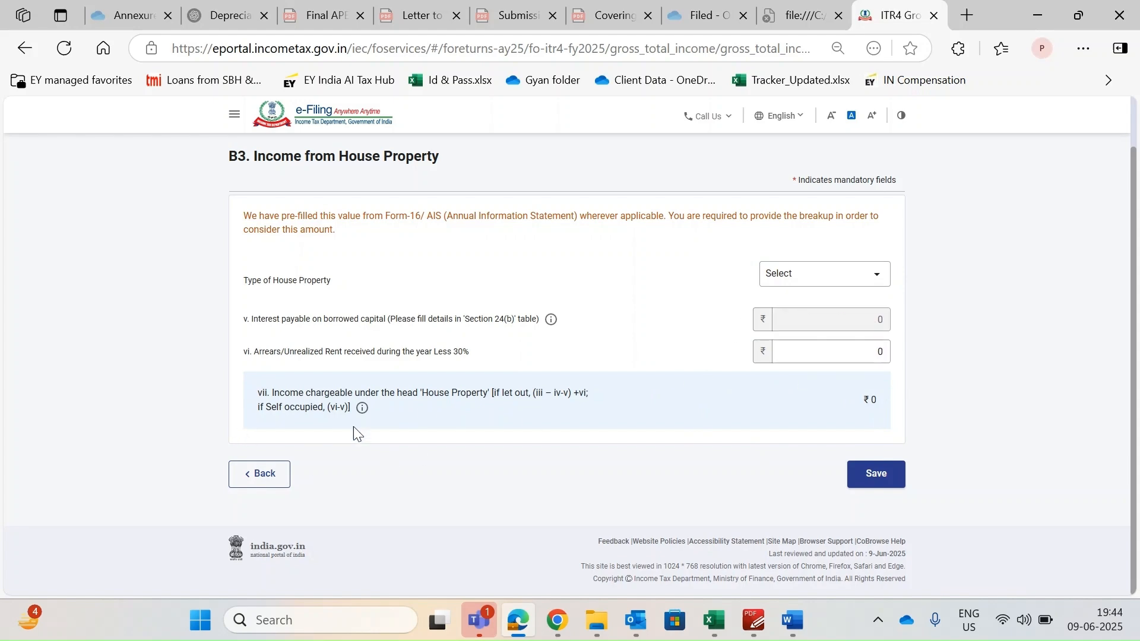
{"action": "left_click", "coordinate": [275, 472]}
Expand Section 24(b) interest on borrowed capital and B4 Income from Other Sources, check both, and confirm the Gross Total Income schedule.
{"action": "scroll", "coordinate": [581, 451], "scroll_direction": "down", "scroll_amount": 7}
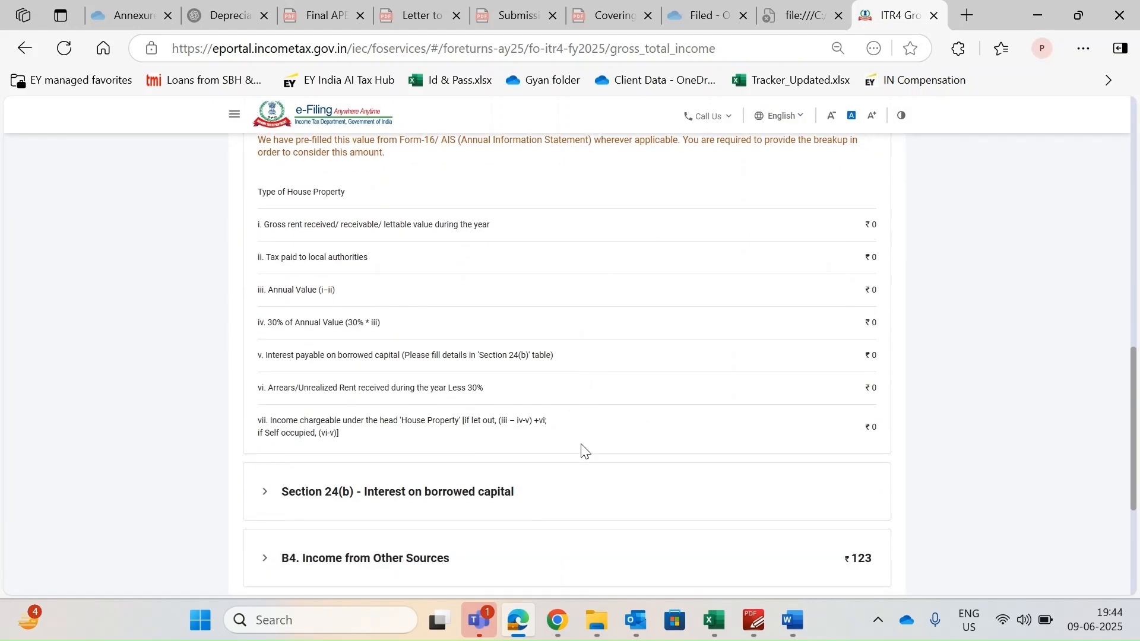
{"action": "left_click", "coordinate": [259, 249]}
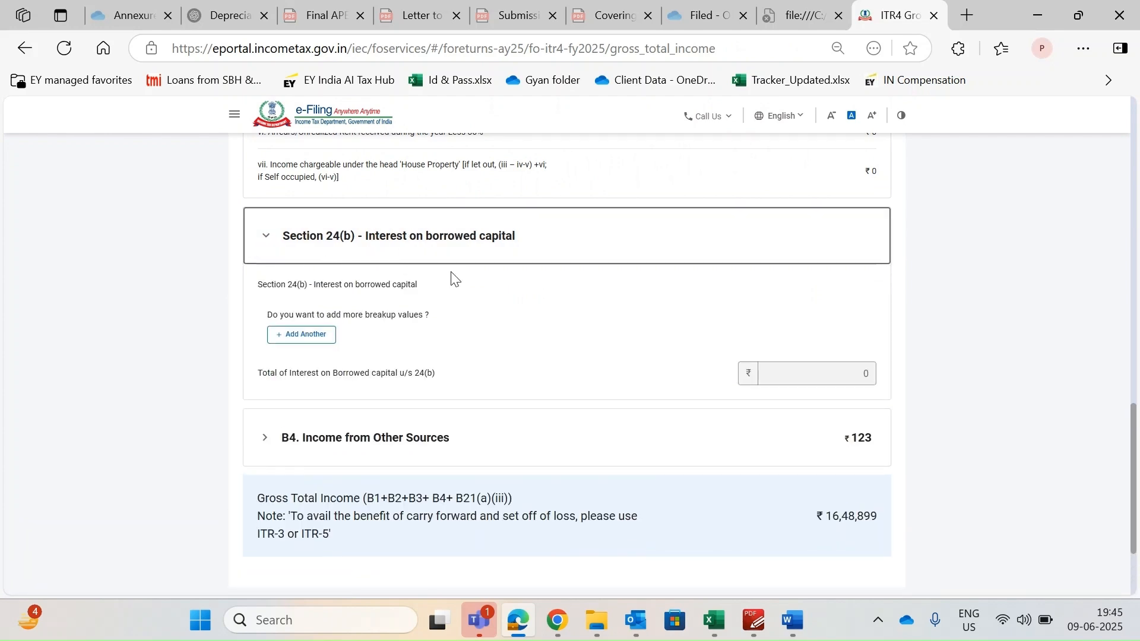
{"action": "scroll", "coordinate": [451, 277], "scroll_direction": "down", "scroll_amount": 2}
{"action": "left_click", "coordinate": [283, 321]}
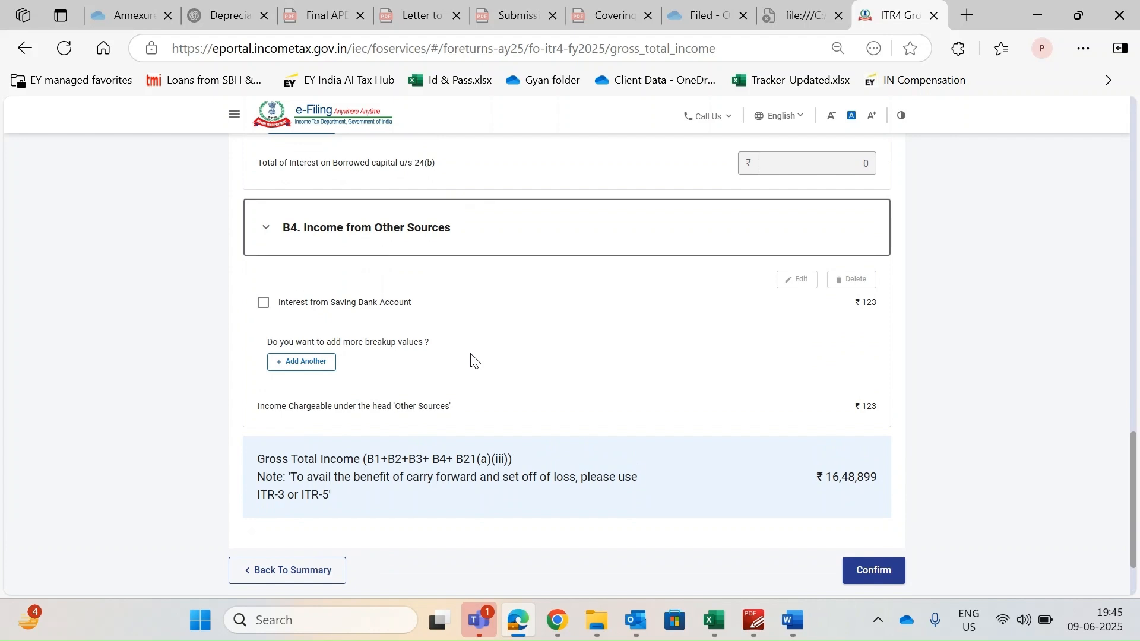
{"action": "scroll", "coordinate": [472, 360], "scroll_direction": "down", "scroll_amount": 1}
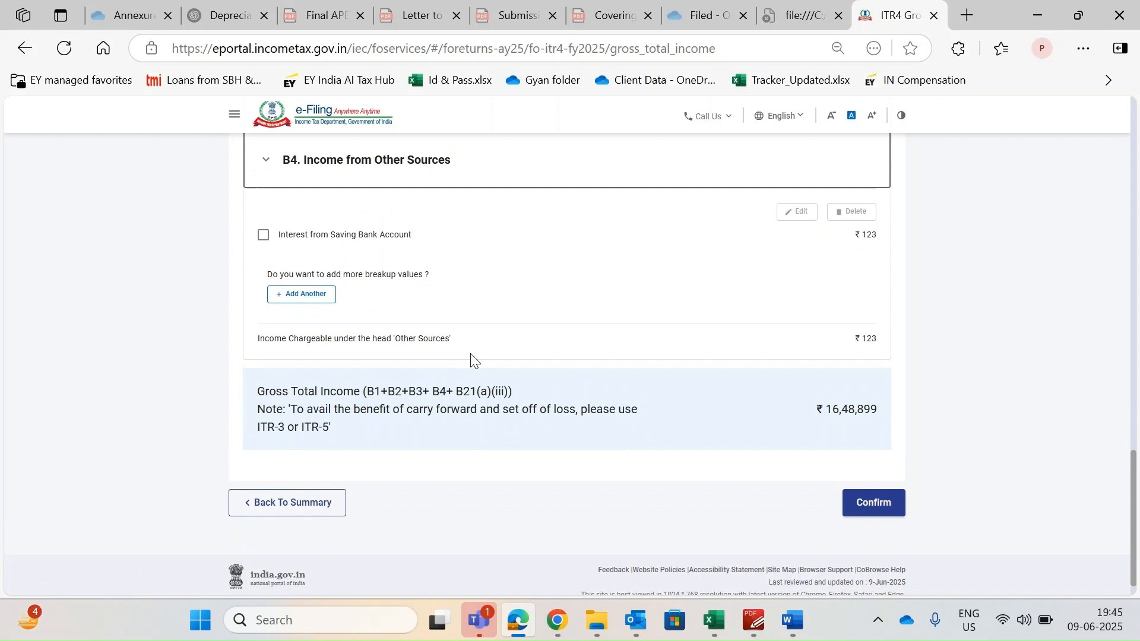
{"action": "left_click", "coordinate": [870, 502]}
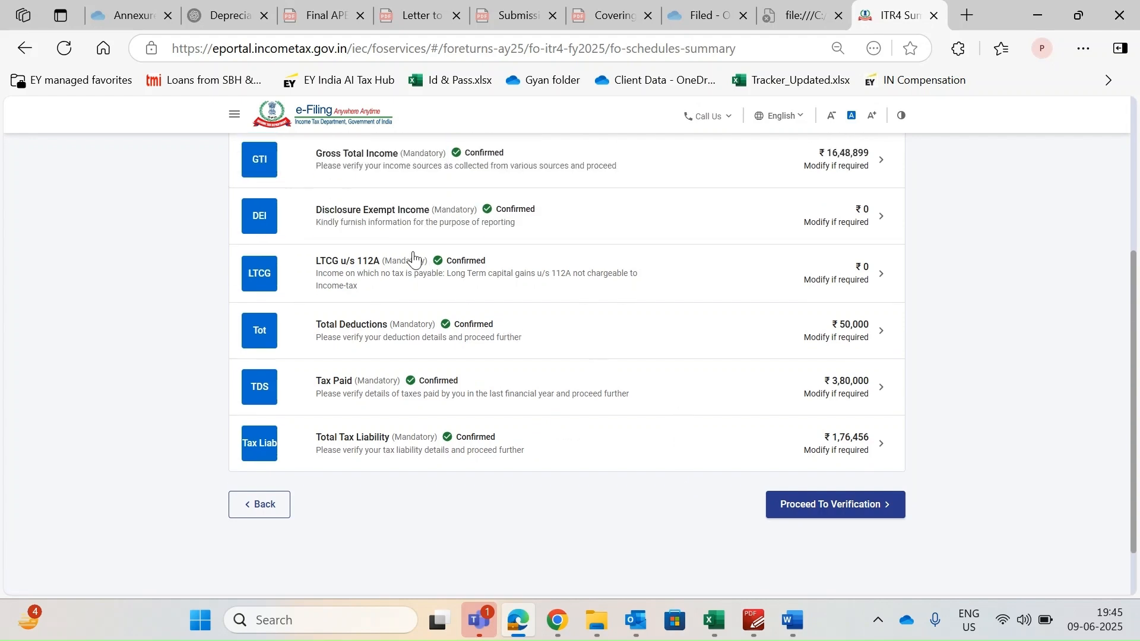
Open the Disclosure Exempt Income schedule and examine the Financial Particulars of the Business items E11 to E25.
{"action": "left_click", "coordinate": [779, 218]}
{"action": "scroll", "coordinate": [549, 395], "scroll_direction": "down", "scroll_amount": 2}
{"action": "scroll", "coordinate": [549, 395], "scroll_direction": "down", "scroll_amount": 1}
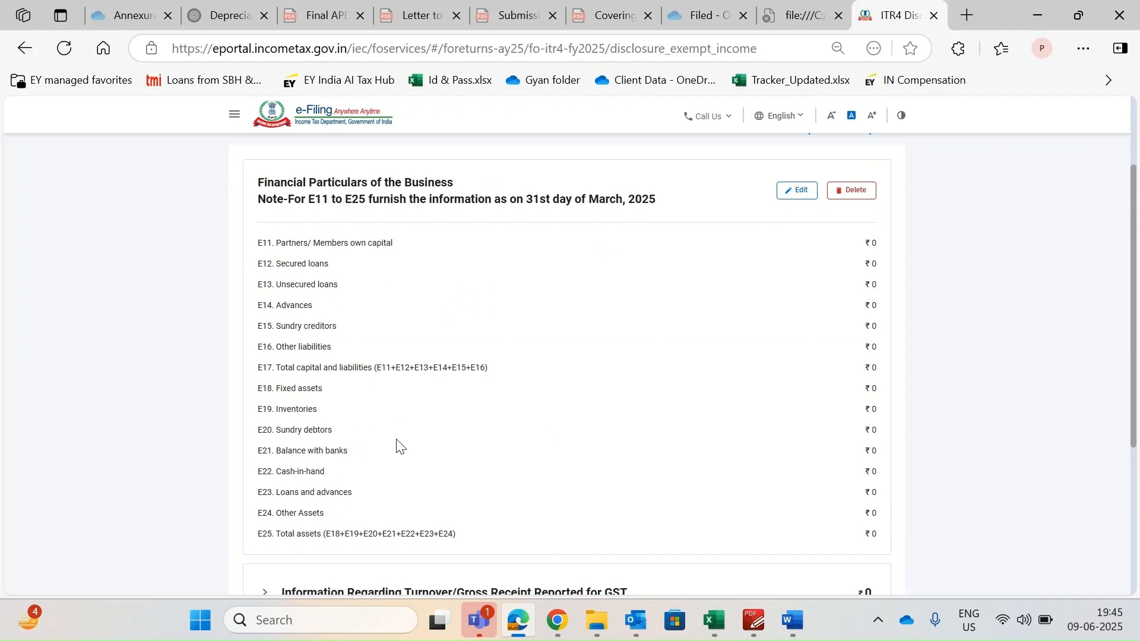
{"action": "scroll", "coordinate": [396, 445], "scroll_direction": "down", "scroll_amount": 5}
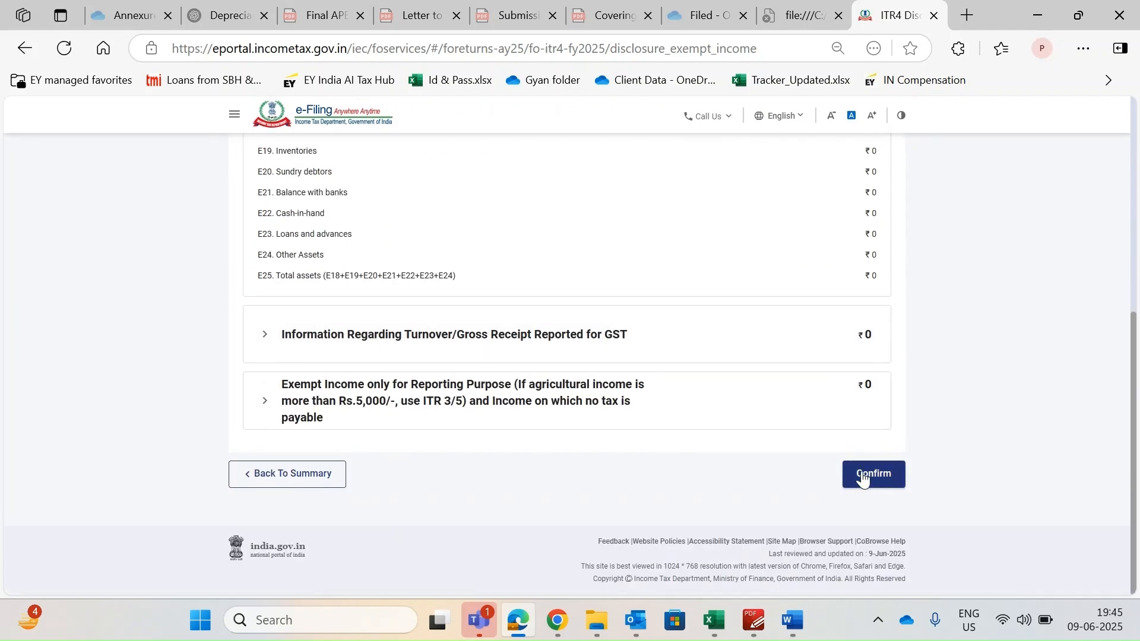
View the entry form for GST outward supplies, leave it without adding an entry, and confirm the Disclosure Exempt Income schedule.
{"action": "left_click", "coordinate": [255, 334]}
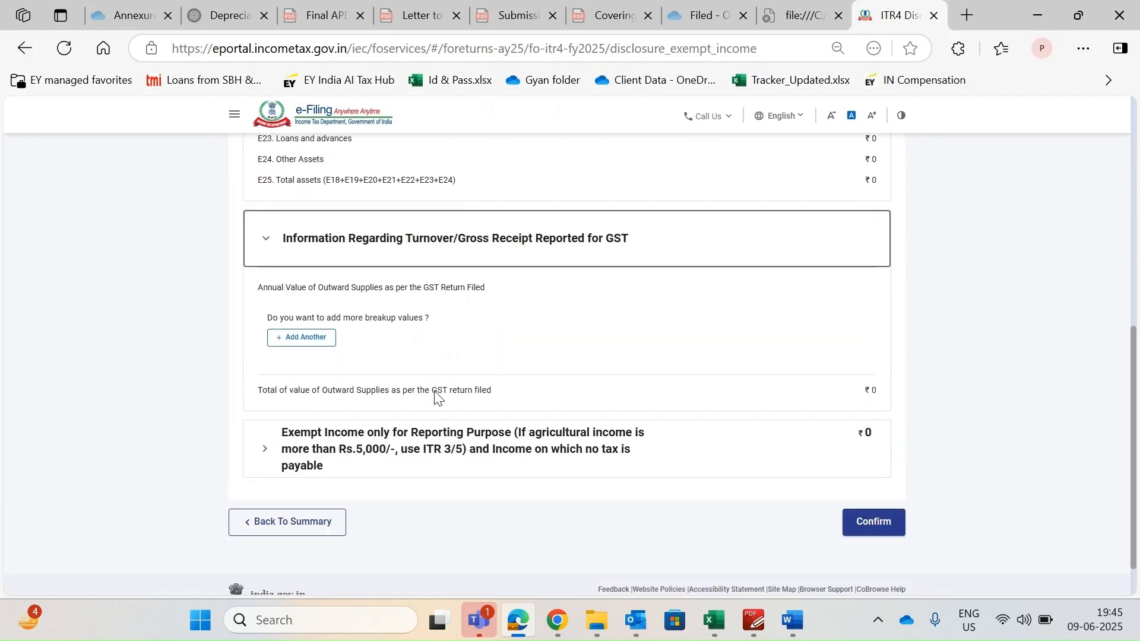
{"action": "left_click", "coordinate": [308, 336]}
{"action": "left_click", "coordinate": [313, 341]}
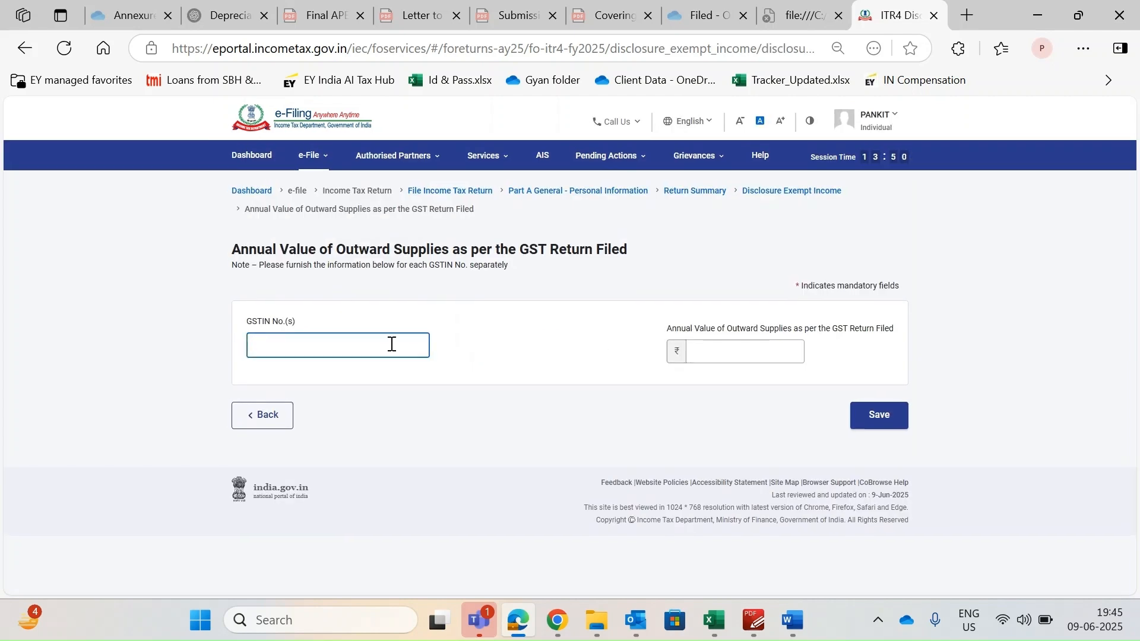
{"action": "left_click", "coordinate": [755, 351]}
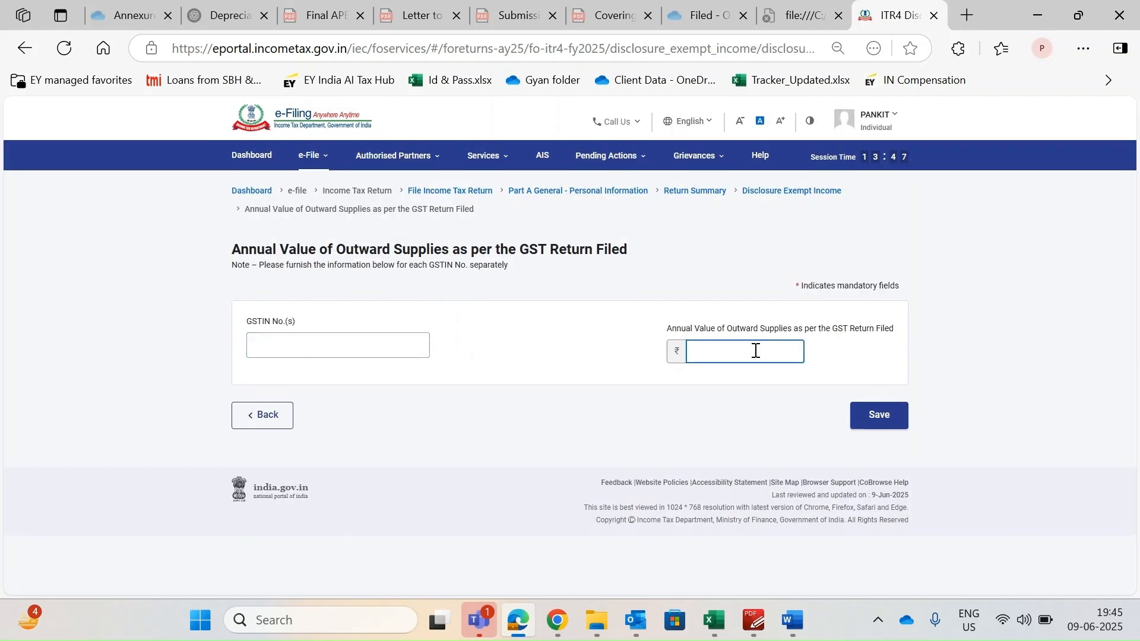
{"action": "left_click", "coordinate": [254, 418]}
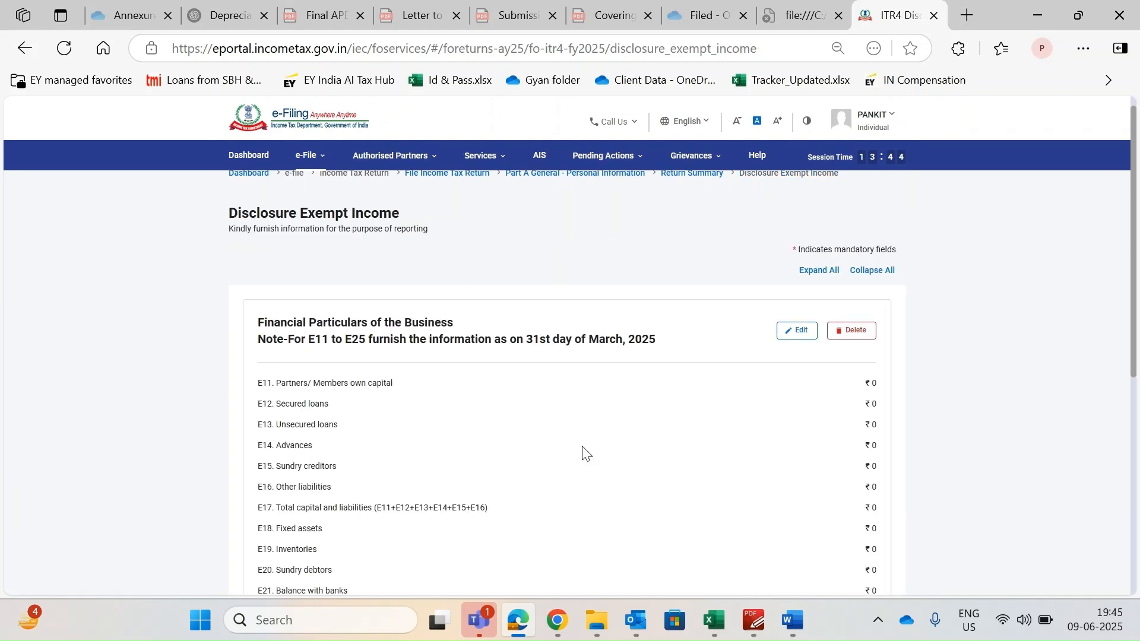
{"action": "scroll", "coordinate": [582, 453], "scroll_direction": "down", "scroll_amount": 6}
{"action": "left_click", "coordinate": [865, 481]}
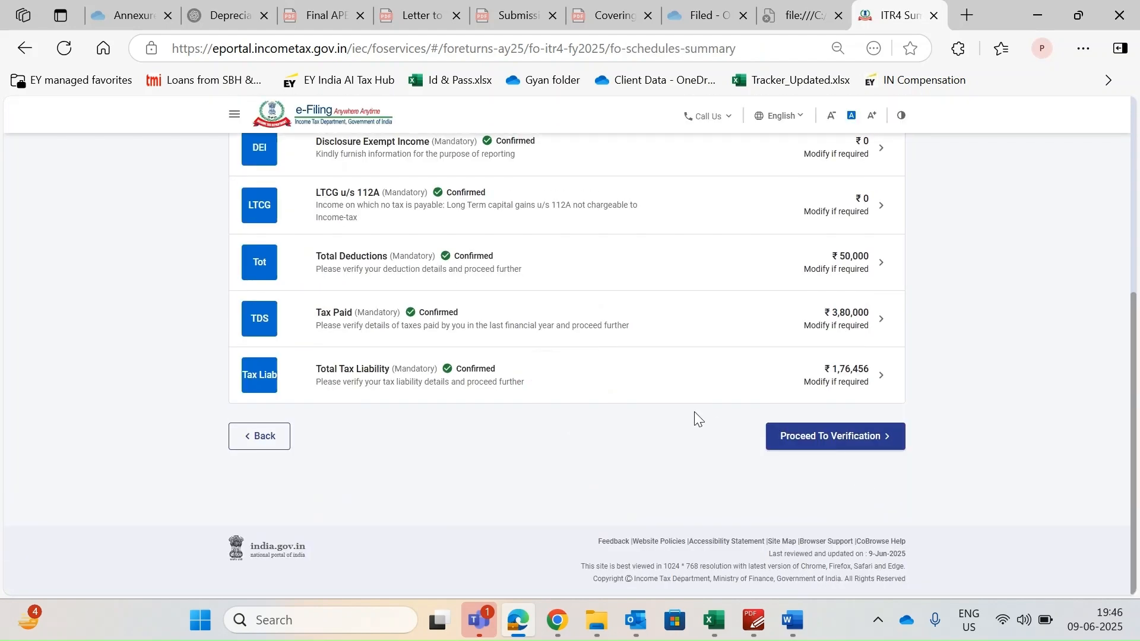
Open Total Deductions, check the 80CCD(2) employer pension contribution's investment amount, and save the entry.
{"action": "left_click", "coordinate": [809, 330]}
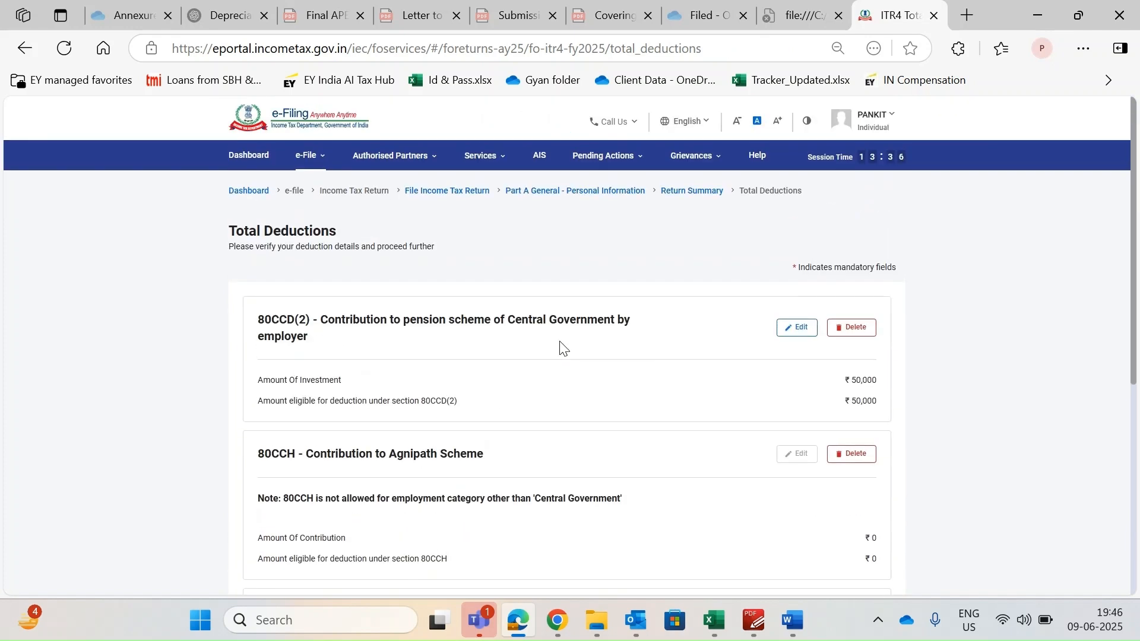
{"action": "scroll", "coordinate": [560, 348], "scroll_direction": "down", "scroll_amount": 3}
{"action": "scroll", "coordinate": [560, 347], "scroll_direction": "up", "scroll_amount": 1}
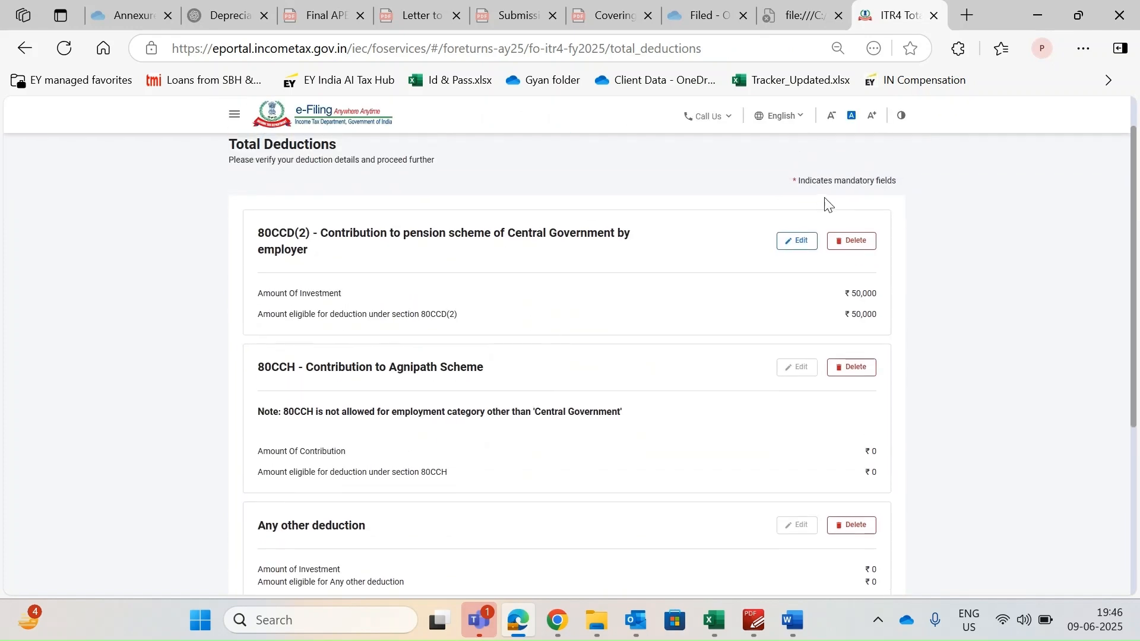
{"action": "left_click", "coordinate": [797, 241]}
{"action": "left_click_drag", "start_coordinate": [845, 320], "coordinate": [904, 315]}
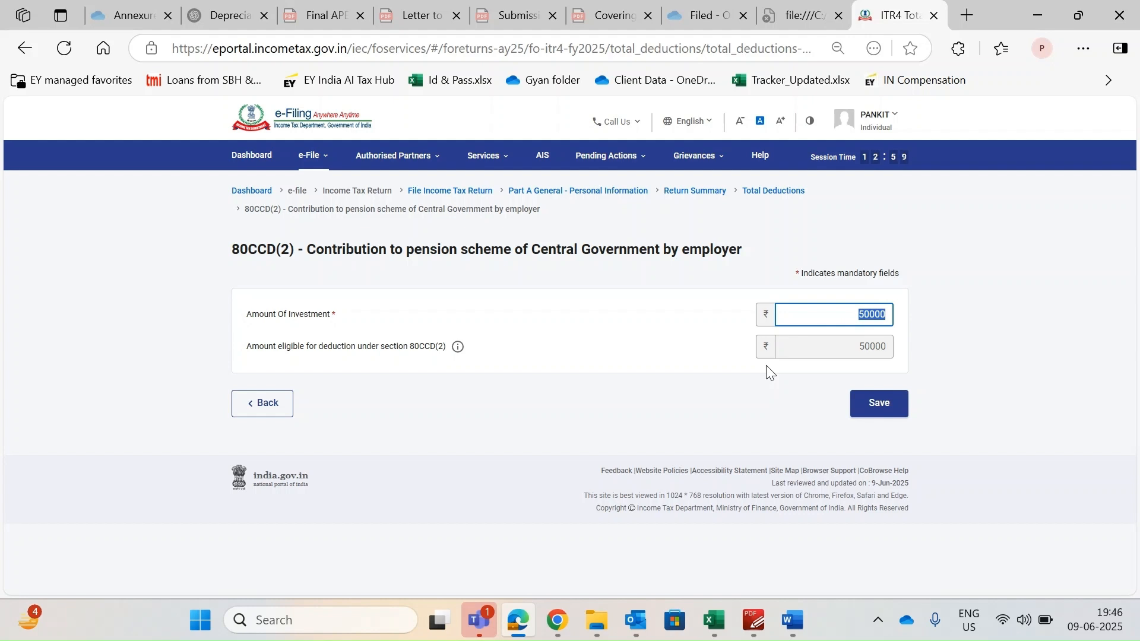
{"action": "left_click", "coordinate": [883, 408]}
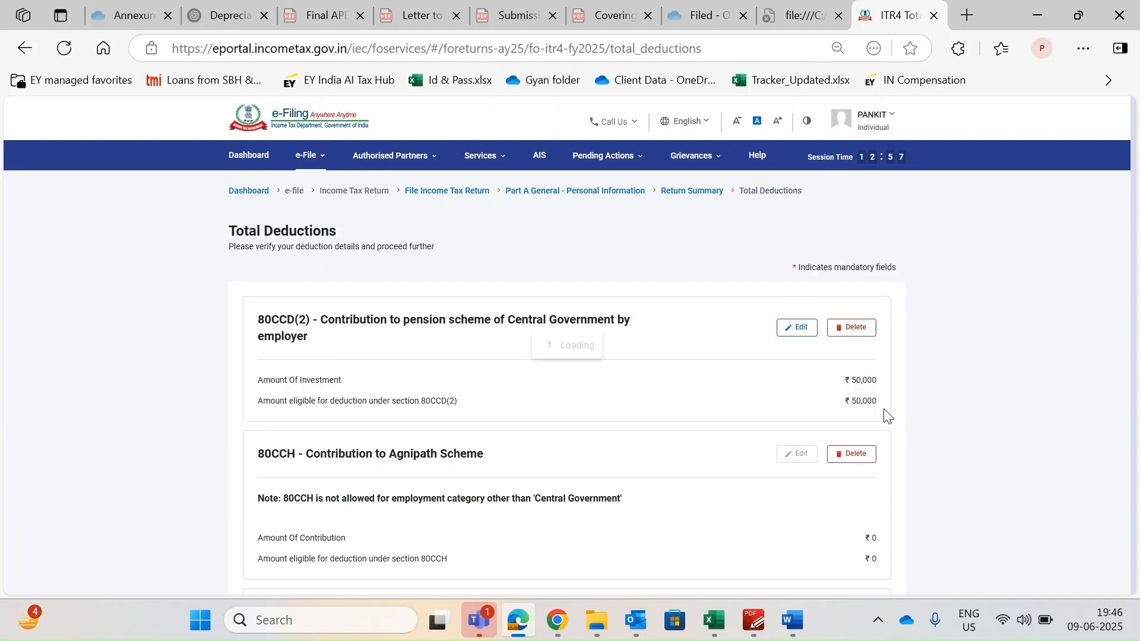
Check the 80CCH Agnipath Scheme note, other deductions and deduction totals, and confirm the Total Deductions schedule.
{"action": "scroll", "coordinate": [712, 426], "scroll_direction": "down", "scroll_amount": 5}
{"action": "scroll", "coordinate": [612, 309], "scroll_direction": "up", "scroll_amount": 2}
{"action": "scroll", "coordinate": [521, 373], "scroll_direction": "down", "scroll_amount": 2}
{"action": "left_click_drag", "start_coordinate": [433, 188], "coordinate": [622, 190]}
{"action": "scroll", "coordinate": [484, 344], "scroll_direction": "down", "scroll_amount": 1}
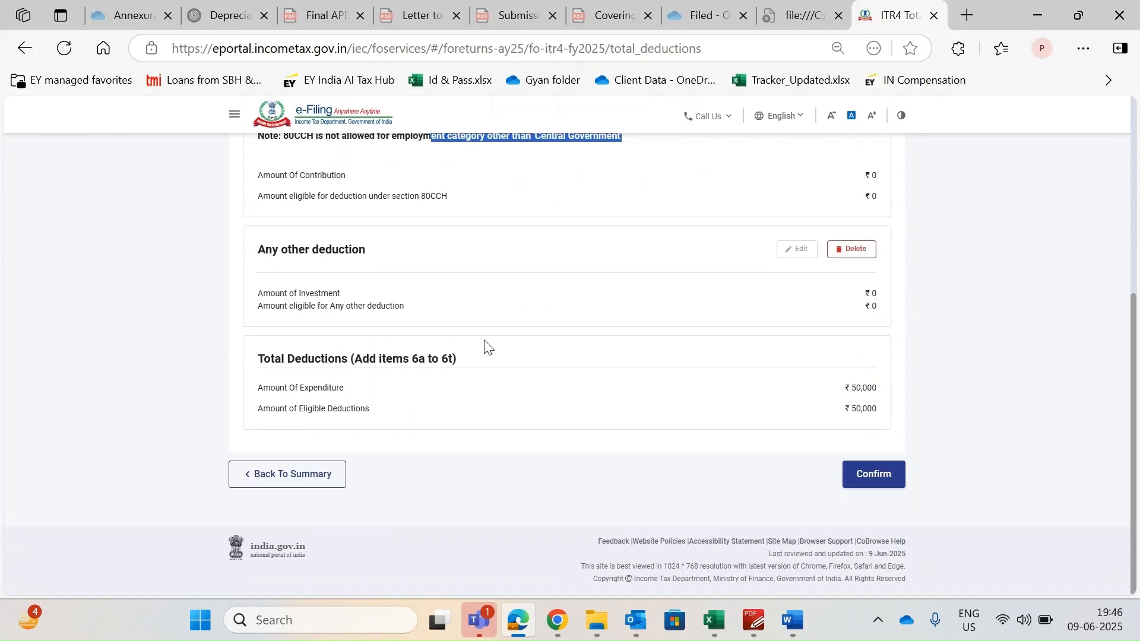
{"action": "left_click", "coordinate": [880, 478]}
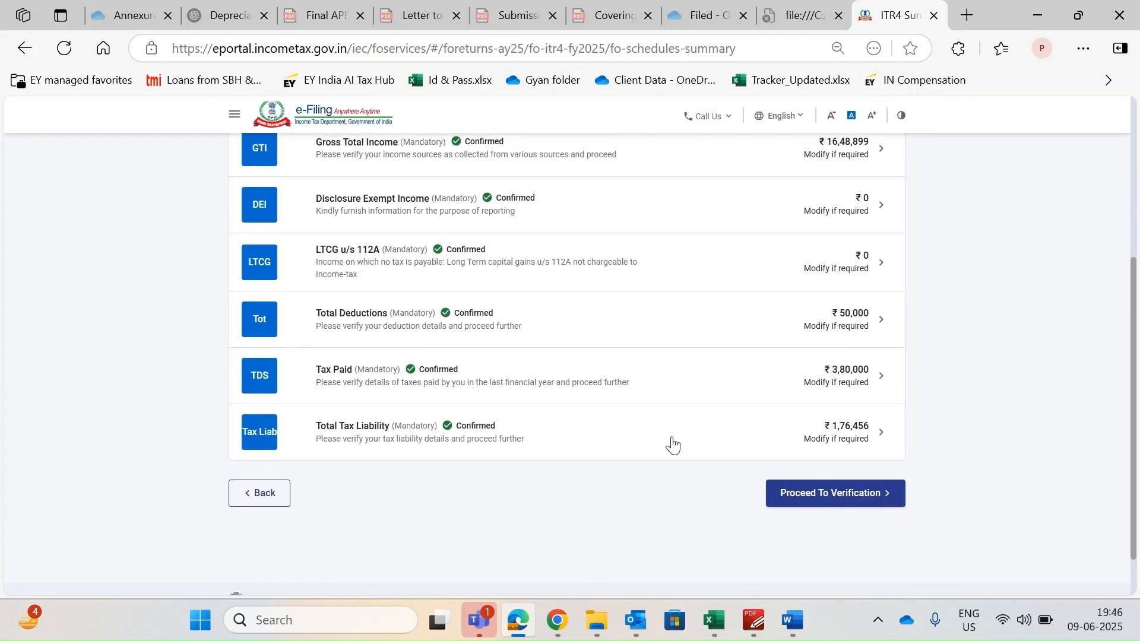
Open the Tax Paid schedule, expand Sch TDS1 for tax deducted from salary, and open its employer entry for editing.
{"action": "left_click", "coordinate": [831, 372]}
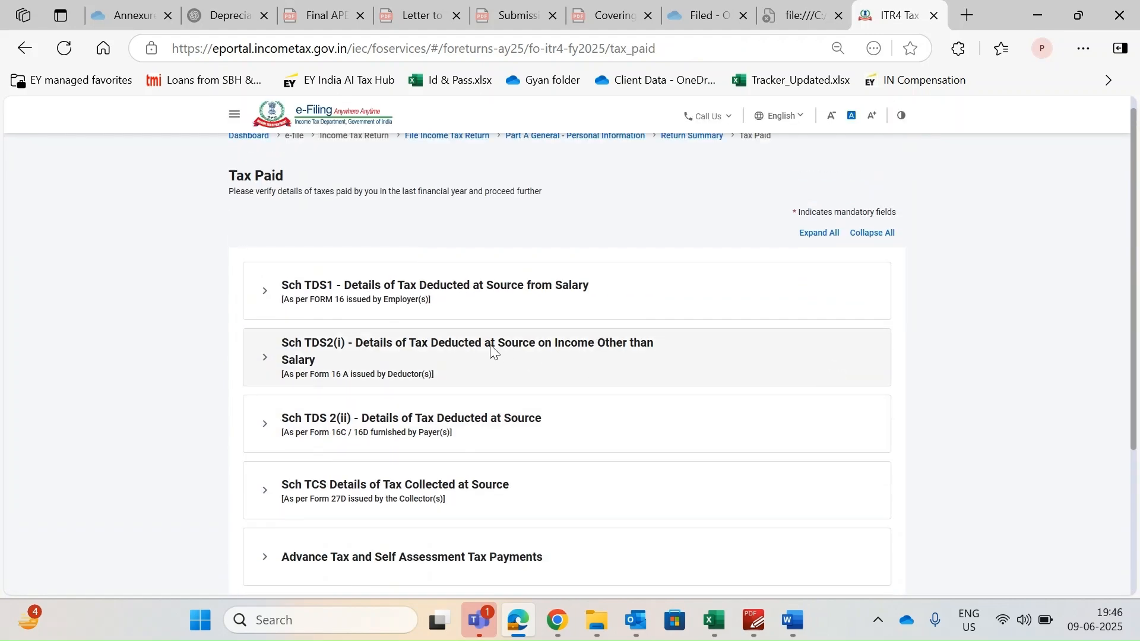
{"action": "left_click", "coordinate": [275, 291]}
{"action": "left_click", "coordinate": [275, 422]}
{"action": "left_click", "coordinate": [785, 343]}
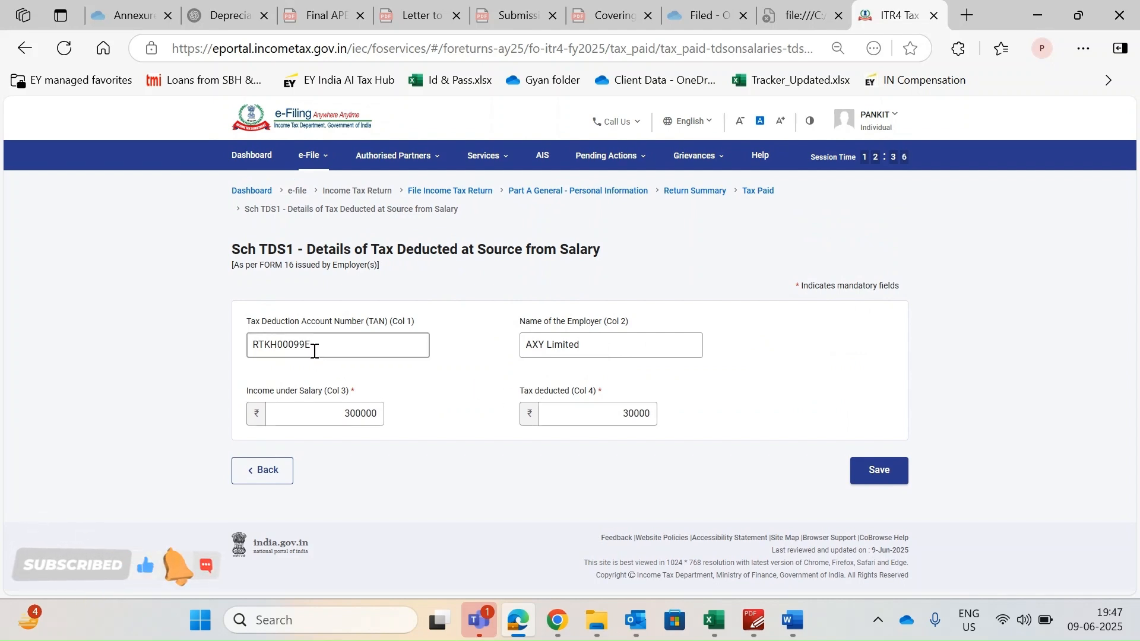
Check the employer's TAN, salary income and tax deducted in the Sch TDS1 entry, and save it.
{"action": "left_click_drag", "start_coordinate": [313, 348], "coordinate": [250, 351]}
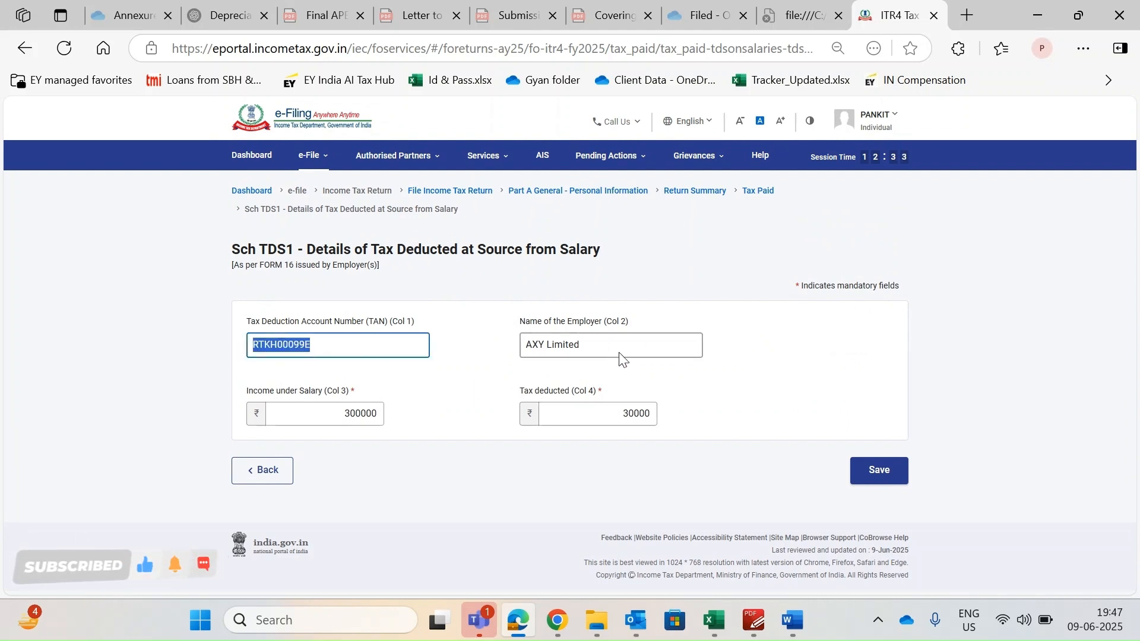
{"action": "double_click", "coordinate": [347, 415]}
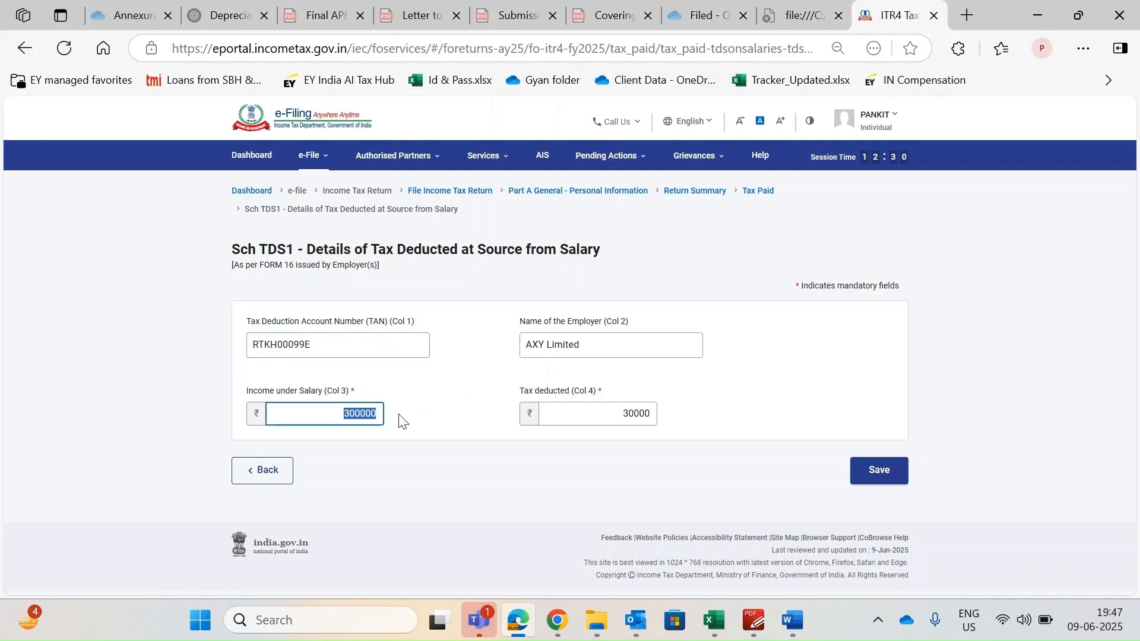
{"action": "double_click", "coordinate": [621, 414]}
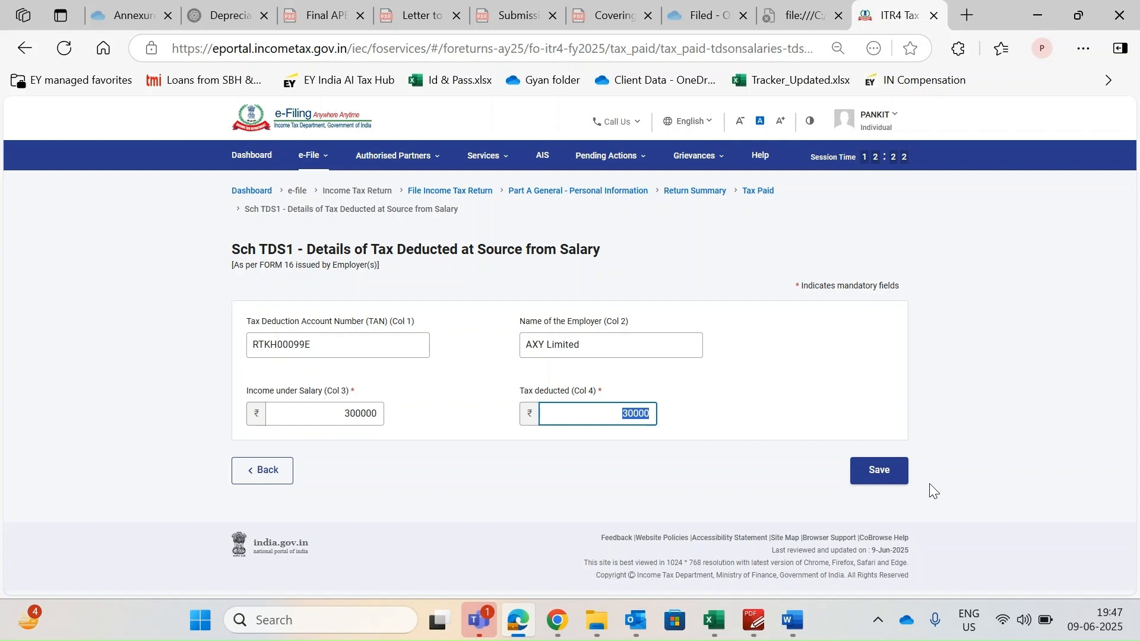
{"action": "left_click", "coordinate": [876, 478]}
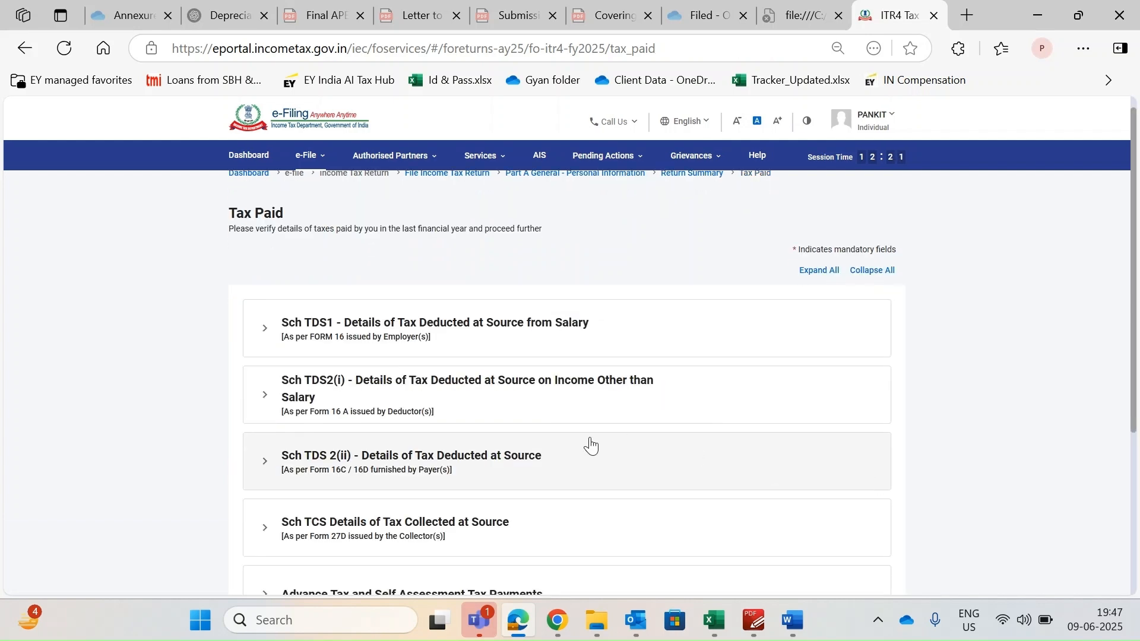
Expand Sch TDS2(i) for tax deducted on income other than salary, and open its deductor entry for editing.
{"action": "left_click", "coordinate": [295, 397]}
{"action": "scroll", "coordinate": [454, 439], "scroll_direction": "down", "scroll_amount": 6}
{"action": "left_click", "coordinate": [275, 293]}
{"action": "scroll", "coordinate": [461, 334], "scroll_direction": "up", "scroll_amount": 3}
{"action": "left_click", "coordinate": [783, 326]}
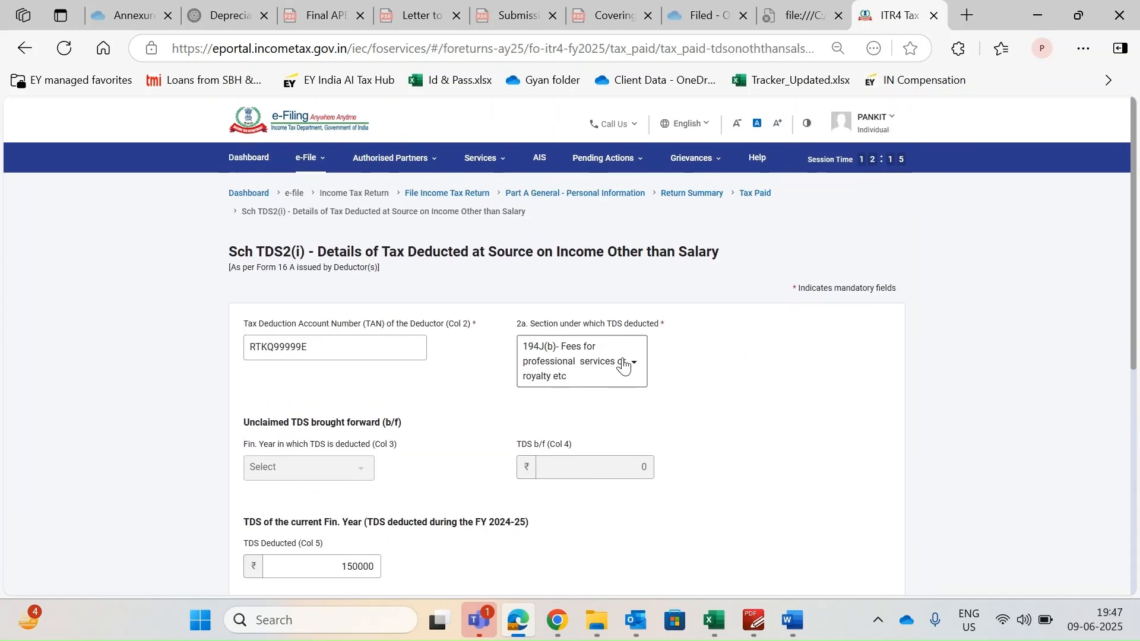
Check the Sch TDS2(i) schedule title, the deductor's TAN and the section under which TDS was deducted.
{"action": "left_click_drag", "start_coordinate": [329, 252], "coordinate": [646, 262]}
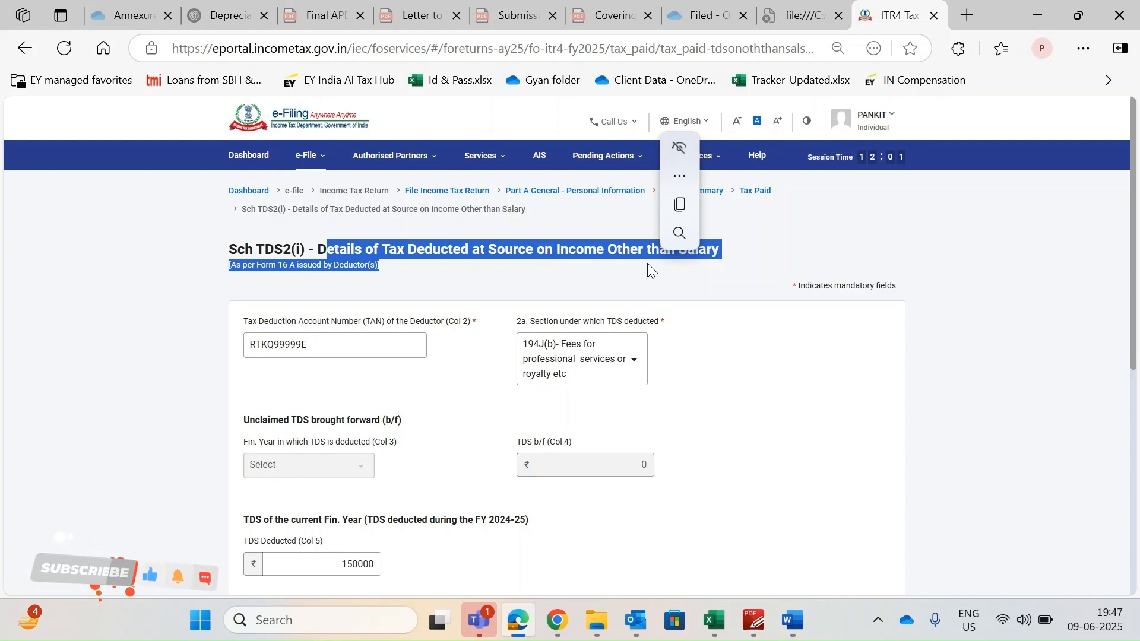
{"action": "left_click", "coordinate": [647, 263]}
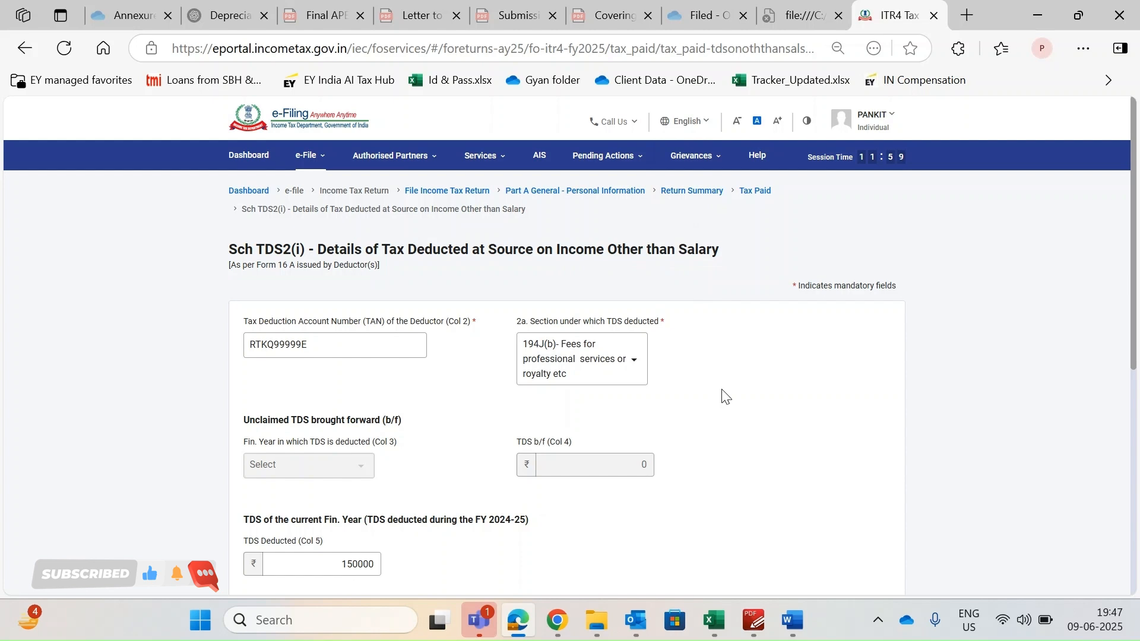
{"action": "scroll", "coordinate": [720, 394], "scroll_direction": "down", "scroll_amount": 2}
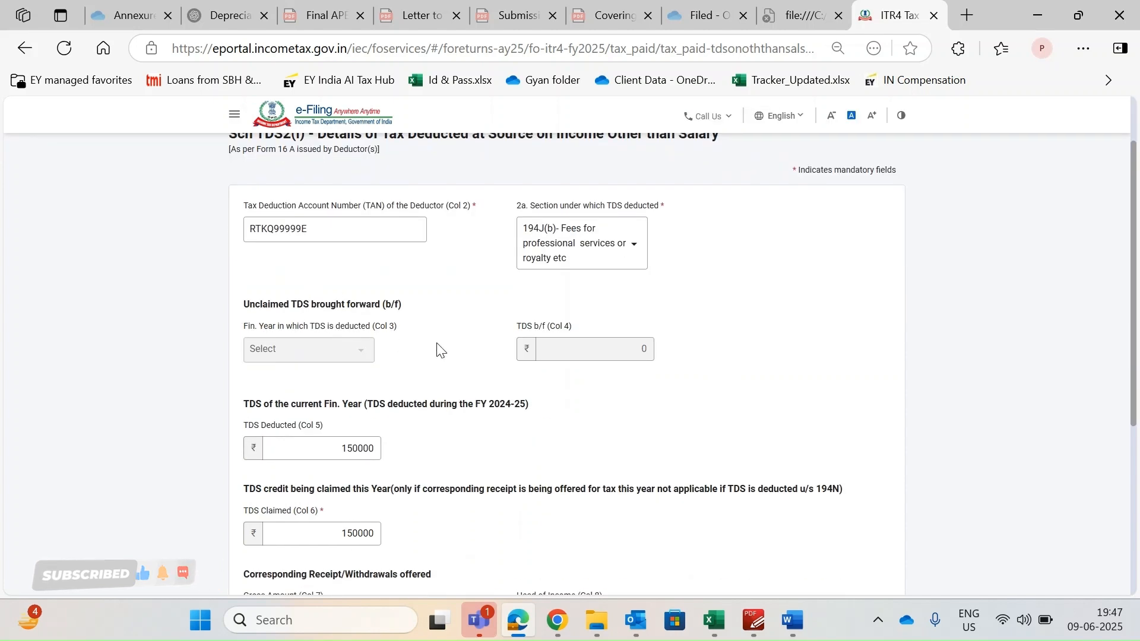
{"action": "scroll", "coordinate": [437, 347], "scroll_direction": "up", "scroll_amount": 1}
{"action": "left_click", "coordinate": [332, 292]}
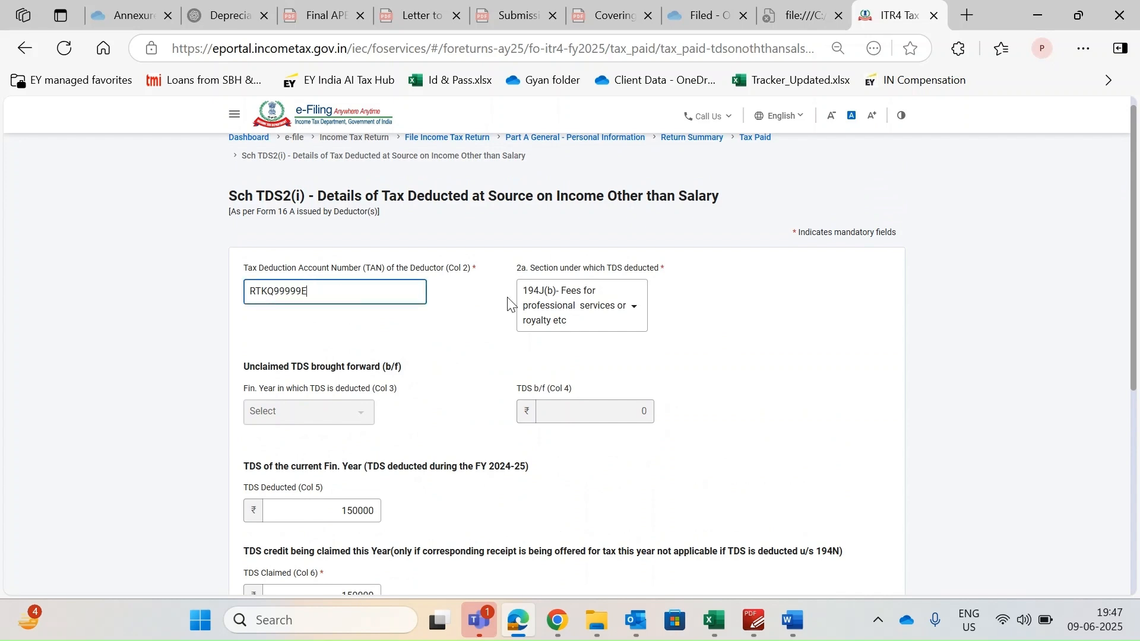
{"action": "scroll", "coordinate": [739, 380], "scroll_direction": "down", "scroll_amount": 1}
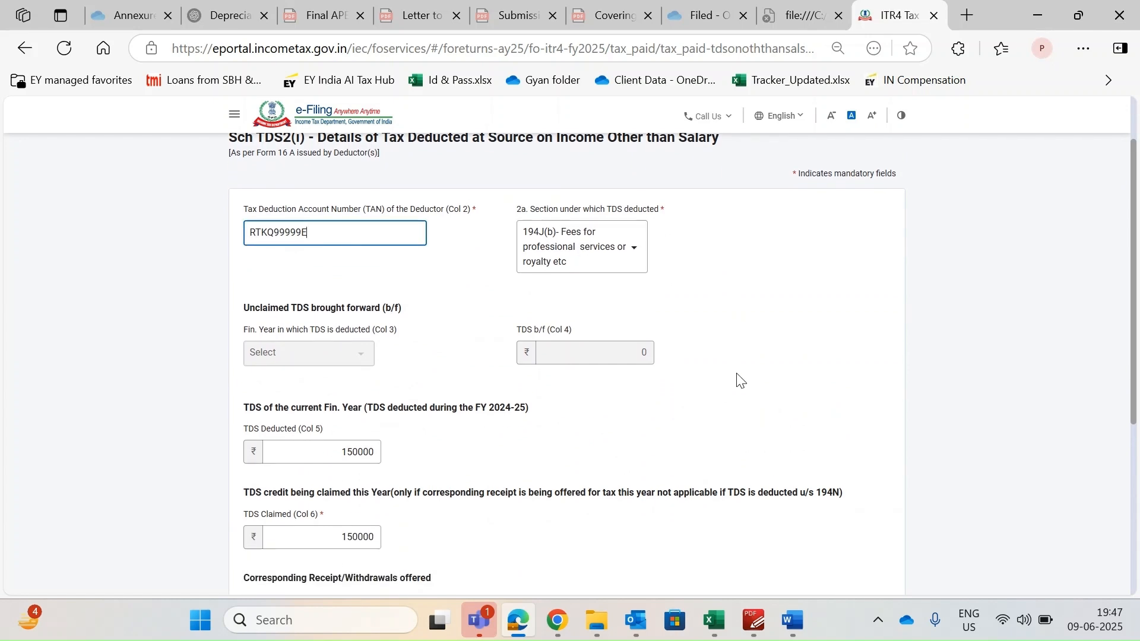
Check the current year's TDS deducted, the TDS credit claimed and the corresponding gross amount in the Sch TDS2(i) entry.
{"action": "scroll", "coordinate": [739, 380], "scroll_direction": "down", "scroll_amount": 2}
{"action": "left_click_drag", "start_coordinate": [323, 334], "coordinate": [390, 343]}
{"action": "left_click", "coordinate": [515, 325]}
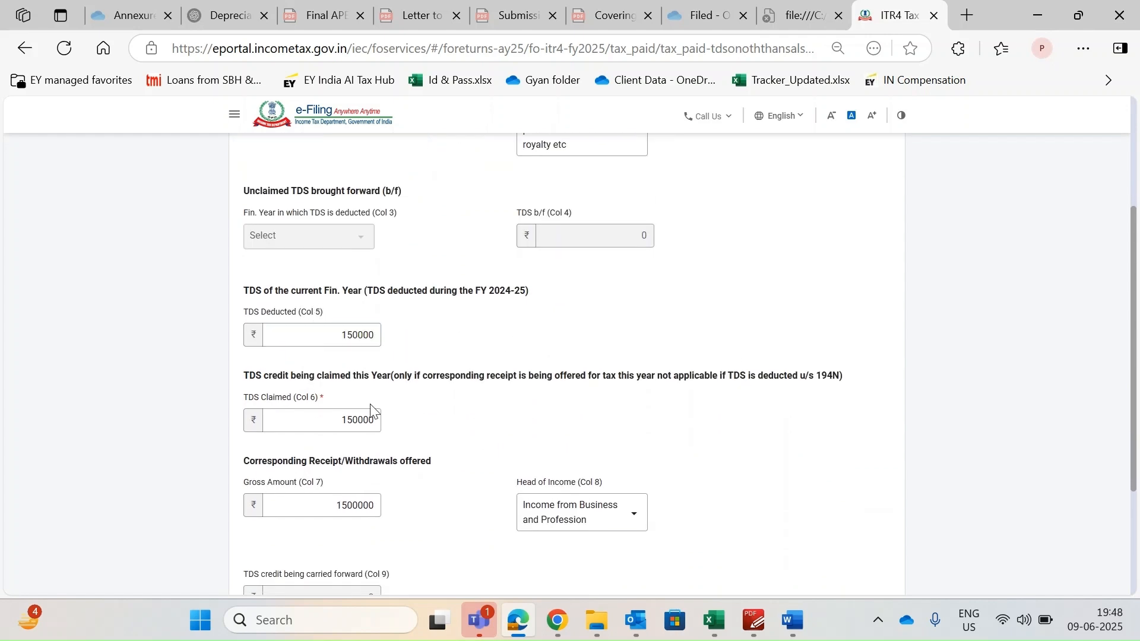
{"action": "left_click_drag", "start_coordinate": [304, 327], "coordinate": [381, 334]}
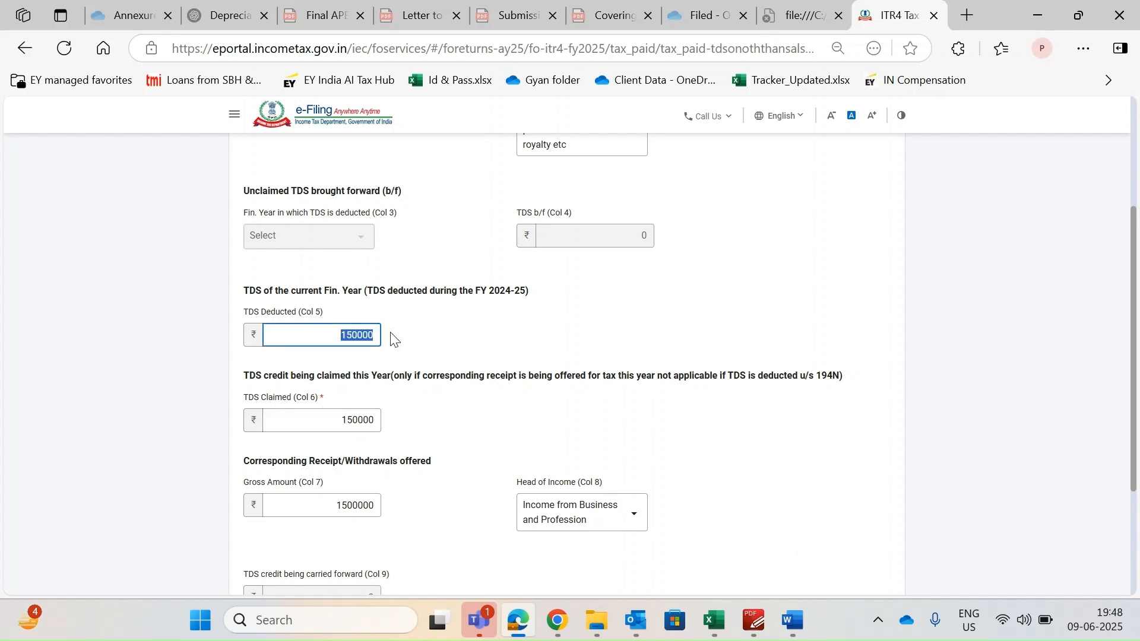
{"action": "left_click_drag", "start_coordinate": [343, 420], "coordinate": [392, 425]}
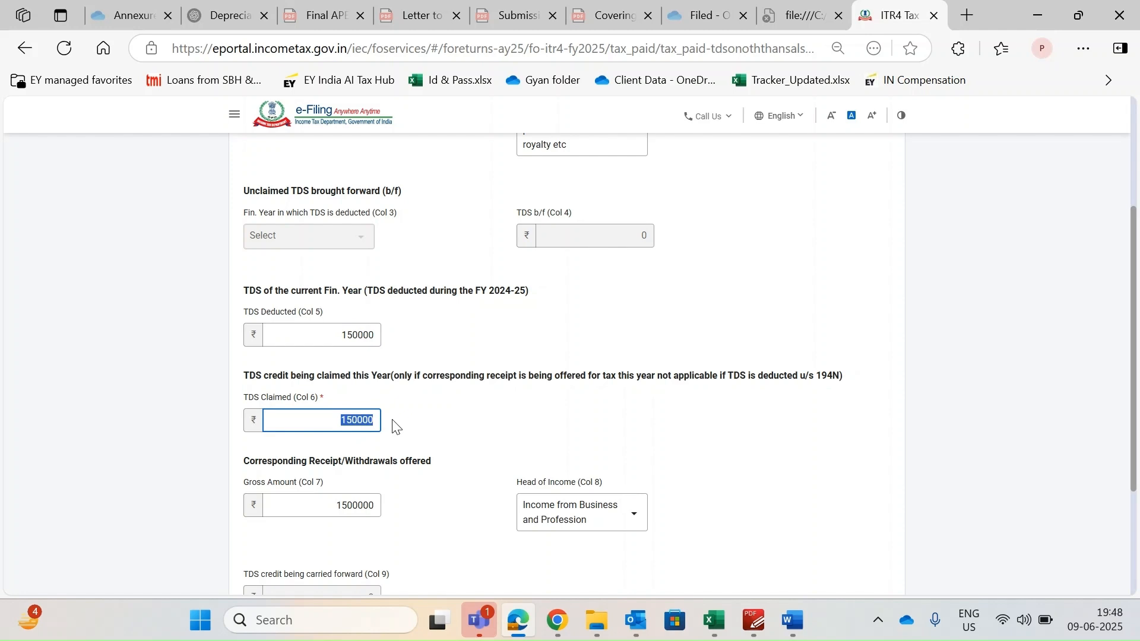
{"action": "scroll", "coordinate": [416, 386], "scroll_direction": "up", "scroll_amount": 3}
{"action": "scroll", "coordinate": [376, 421], "scroll_direction": "down", "scroll_amount": 4}
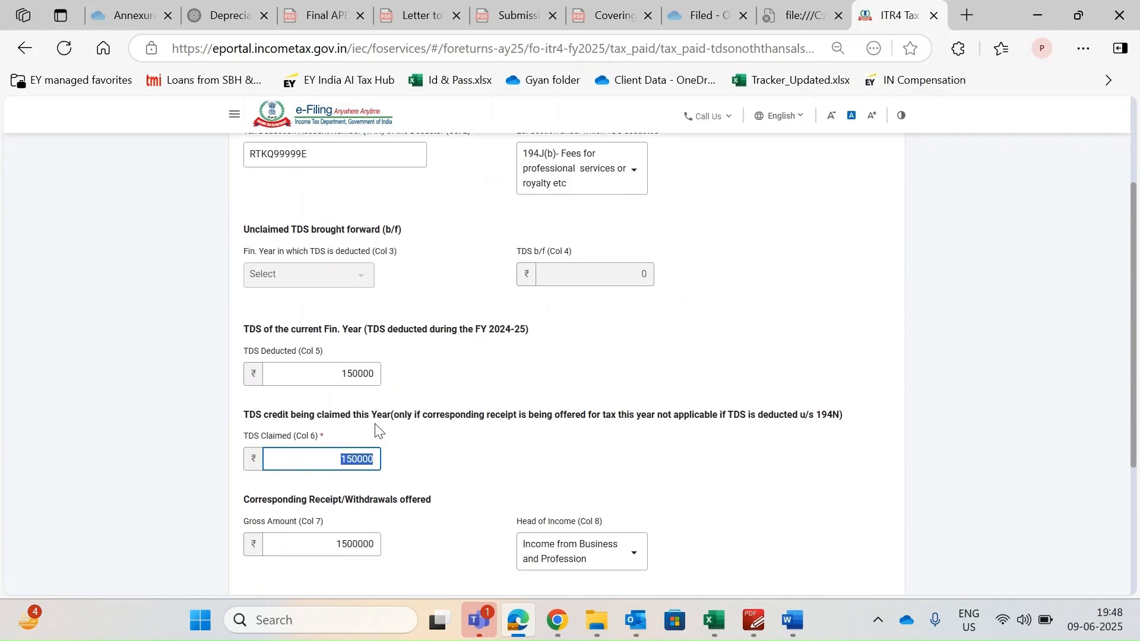
{"action": "left_click_drag", "start_coordinate": [335, 463], "coordinate": [395, 468]}
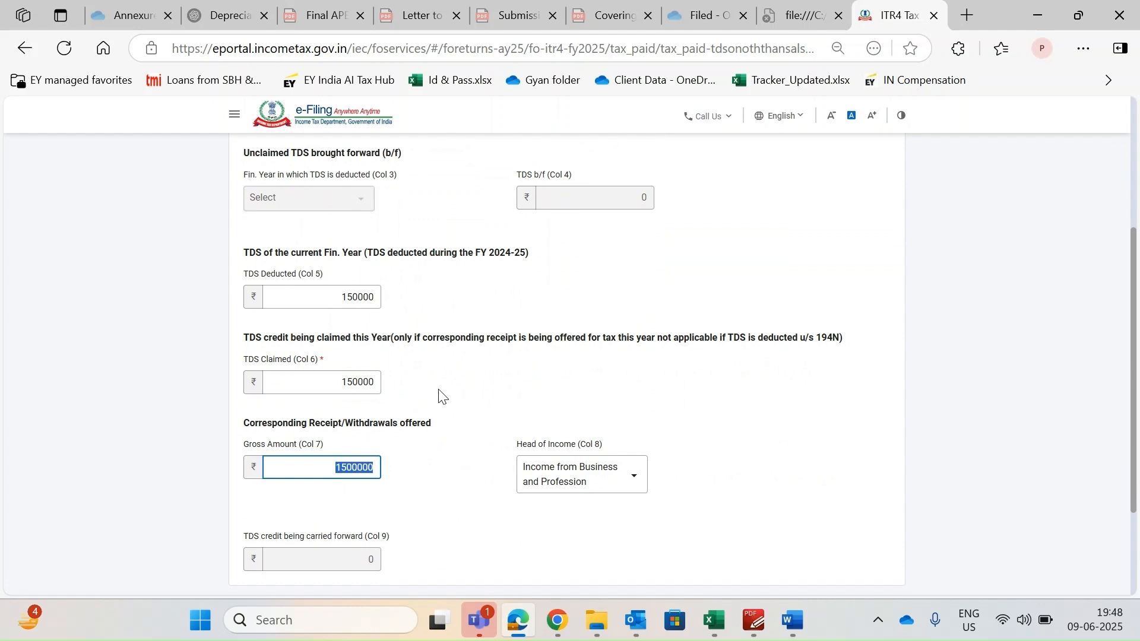
Compare the TDS deducted and TDS claimed with the gross amount offered, and save the Sch TDS2(i) entry.
{"action": "left_click", "coordinate": [339, 465]}
{"action": "left_click_drag", "start_coordinate": [340, 382], "coordinate": [382, 384]}
{"action": "left_click", "coordinate": [483, 389]}
{"action": "left_click_drag", "start_coordinate": [335, 299], "coordinate": [398, 305]}
{"action": "left_click_drag", "start_coordinate": [341, 382], "coordinate": [394, 389]}
{"action": "left_click_drag", "start_coordinate": [338, 465], "coordinate": [418, 473]}
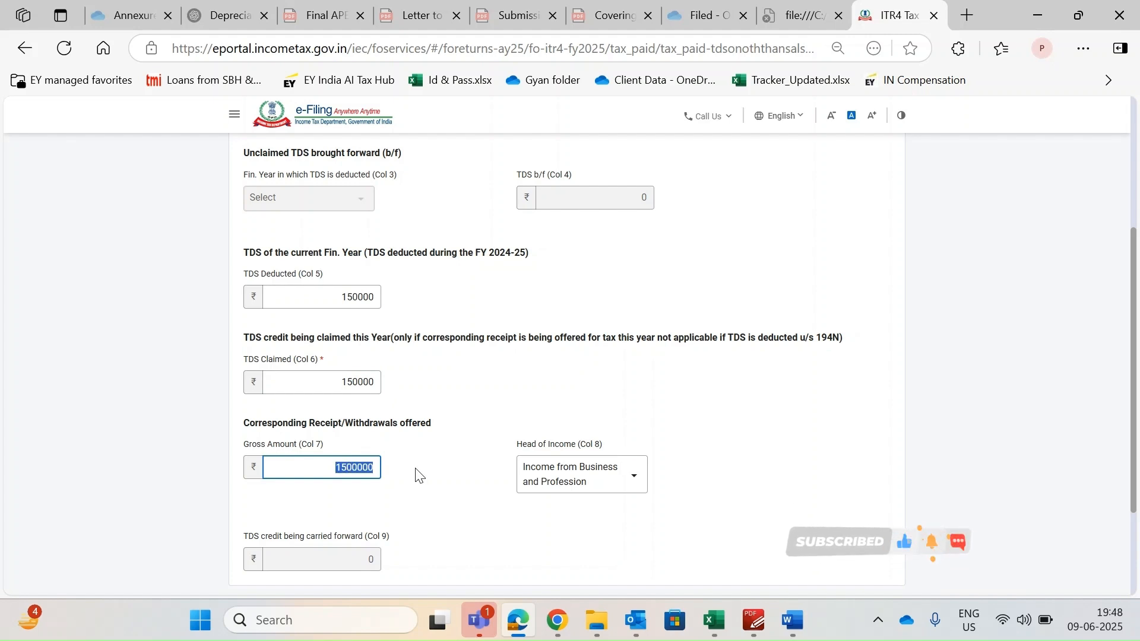
{"action": "left_click", "coordinate": [417, 473]}
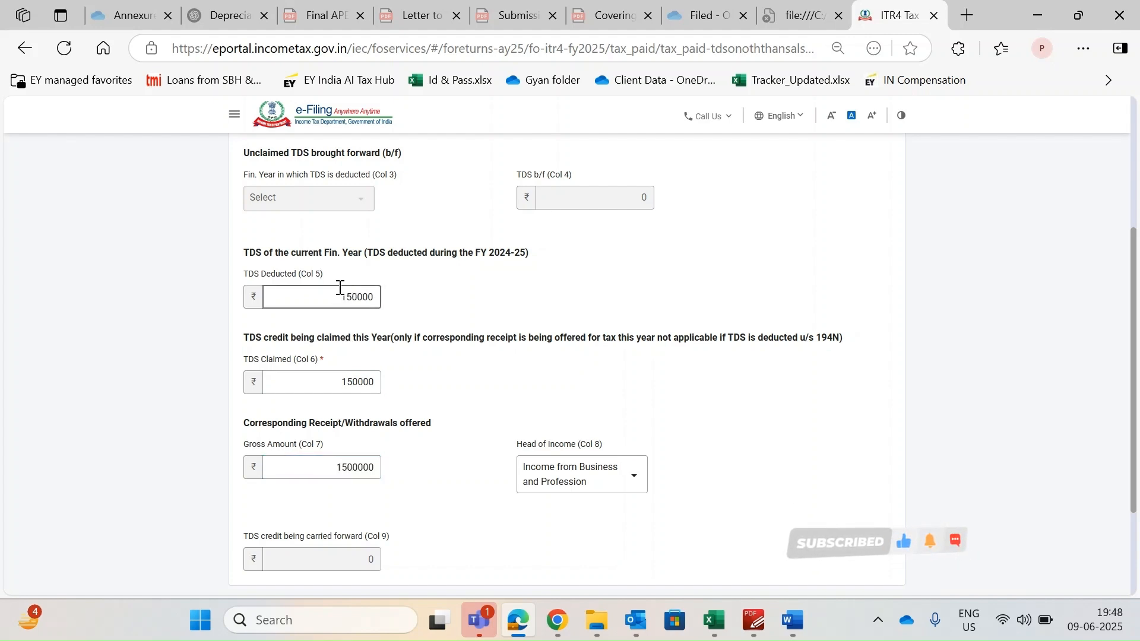
{"action": "left_click_drag", "start_coordinate": [340, 287], "coordinate": [364, 295]}
{"action": "left_click", "coordinate": [445, 344]}
{"action": "left_click_drag", "start_coordinate": [334, 465], "coordinate": [393, 473]}
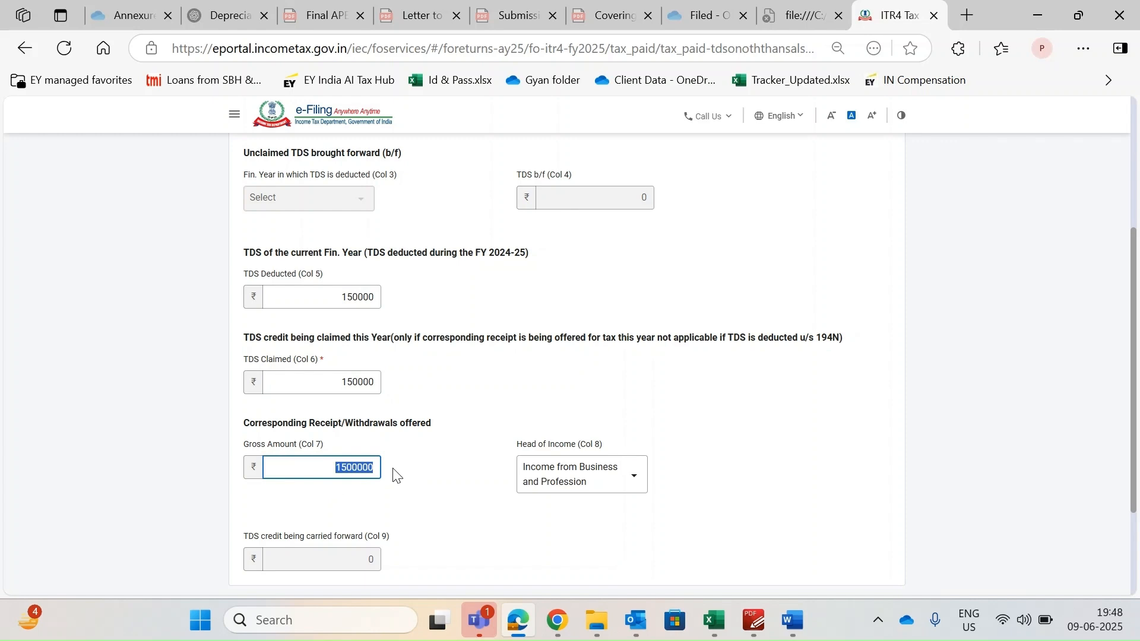
{"action": "left_click", "coordinate": [351, 468]}
{"action": "left_click_drag", "start_coordinate": [342, 384], "coordinate": [393, 387]}
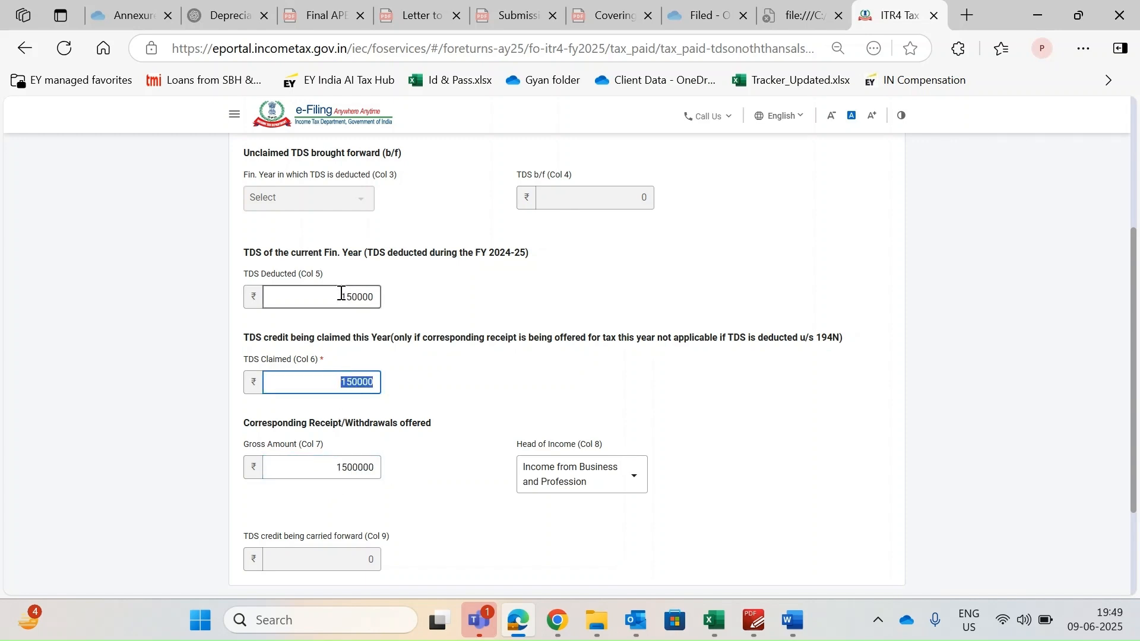
{"action": "left_click_drag", "start_coordinate": [349, 297], "coordinate": [382, 299]}
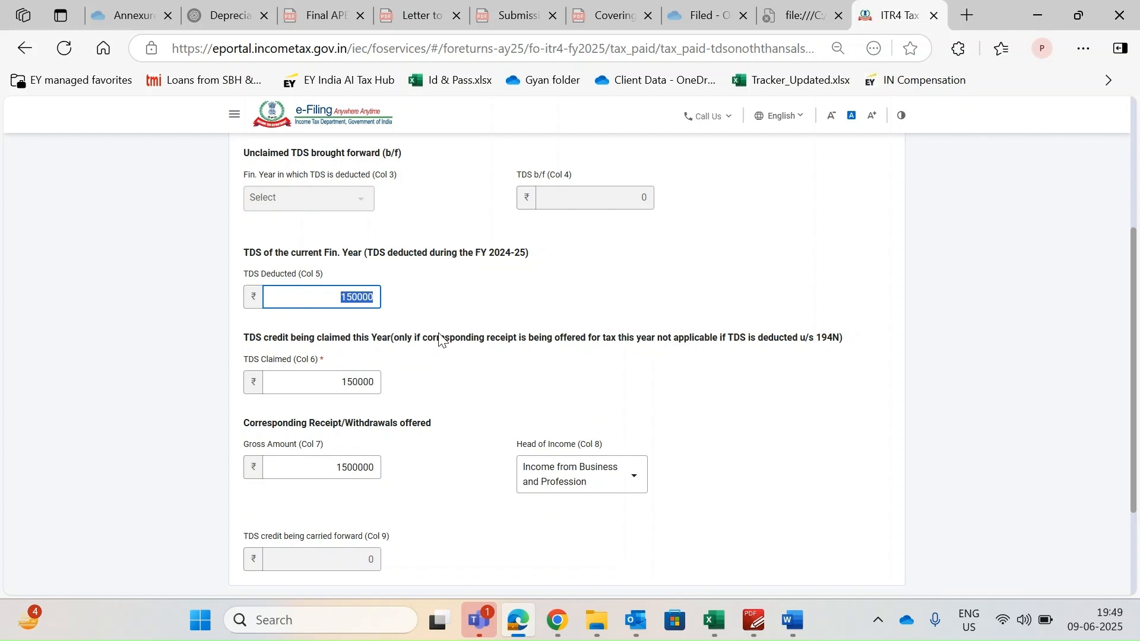
{"action": "scroll", "coordinate": [440, 338], "scroll_direction": "down", "scroll_amount": 2}
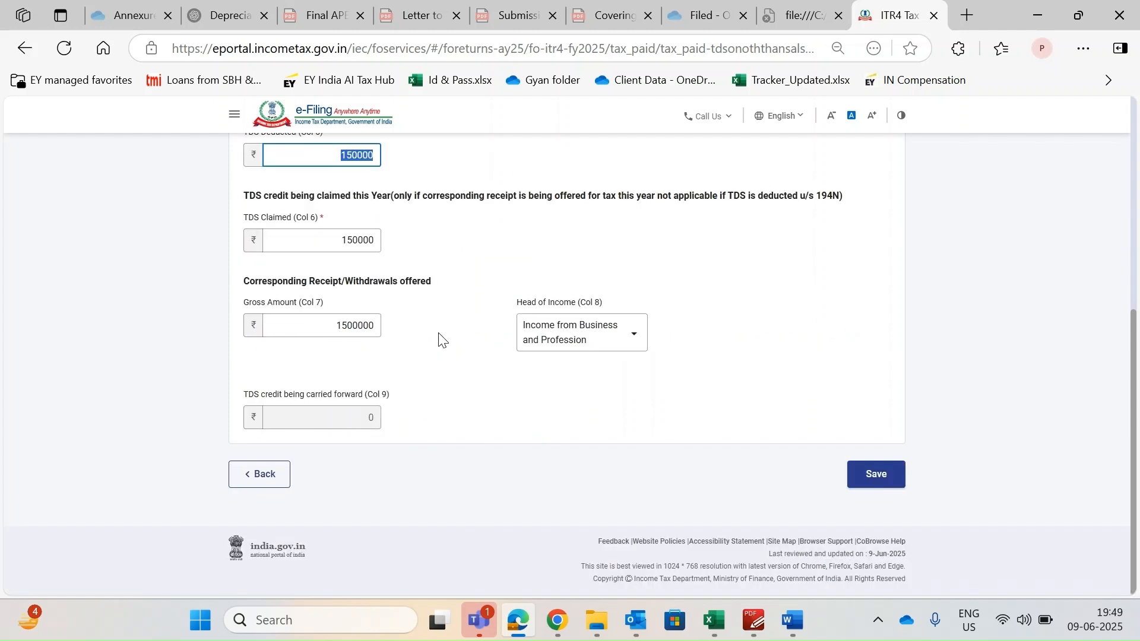
{"action": "left_click", "coordinate": [876, 475]}
Expand Advance Tax and Self Assessment Tax Payments, and open its challan entry for editing.
{"action": "scroll", "coordinate": [641, 427], "scroll_direction": "down", "scroll_amount": 3}
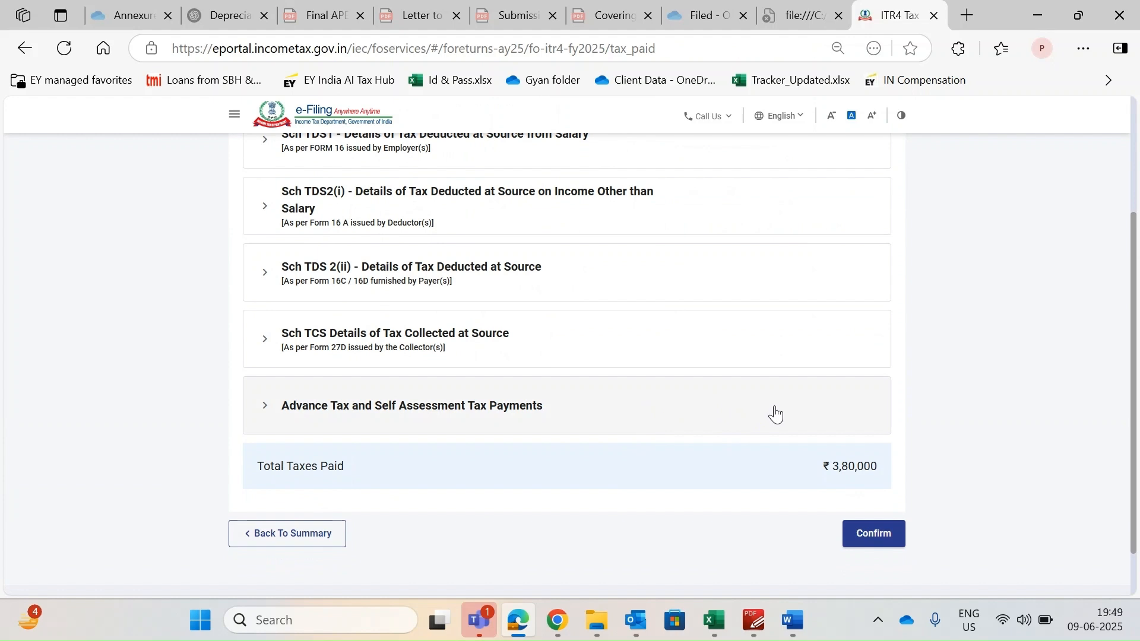
{"action": "left_click", "coordinate": [280, 409]}
{"action": "scroll", "coordinate": [511, 416], "scroll_direction": "down", "scroll_amount": 2}
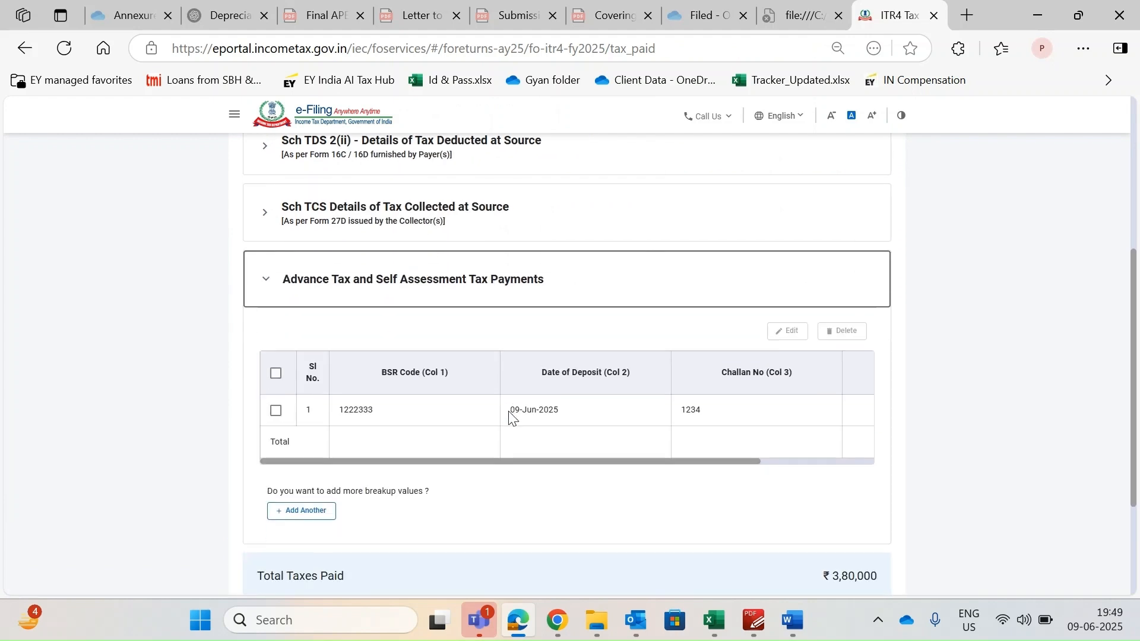
{"action": "left_click", "coordinate": [275, 410]}
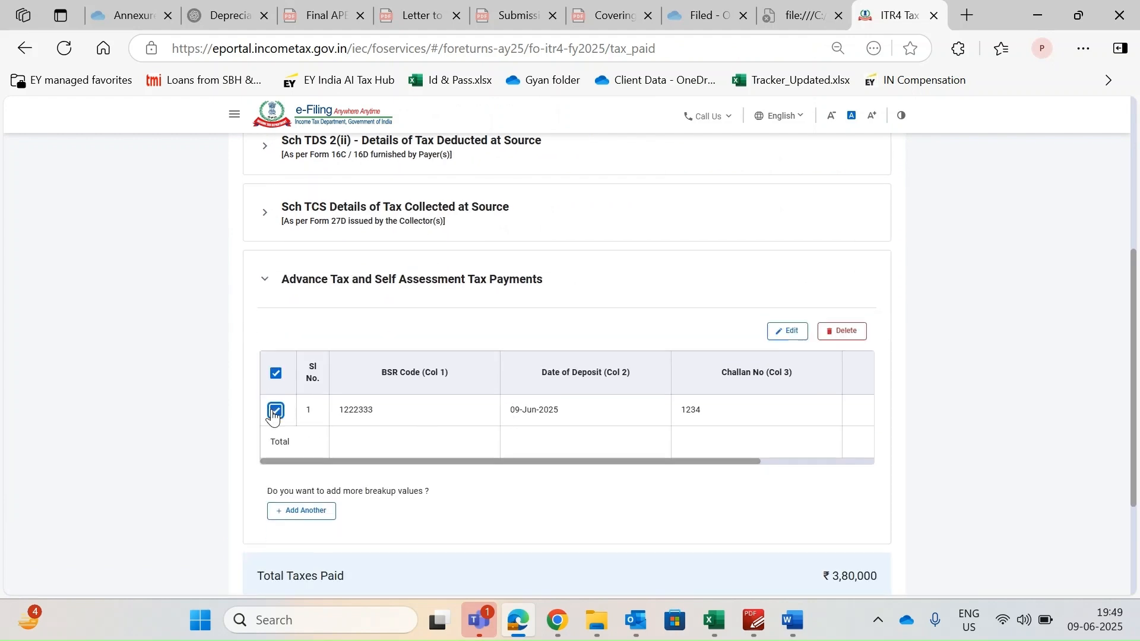
{"action": "left_click", "coordinate": [789, 332]}
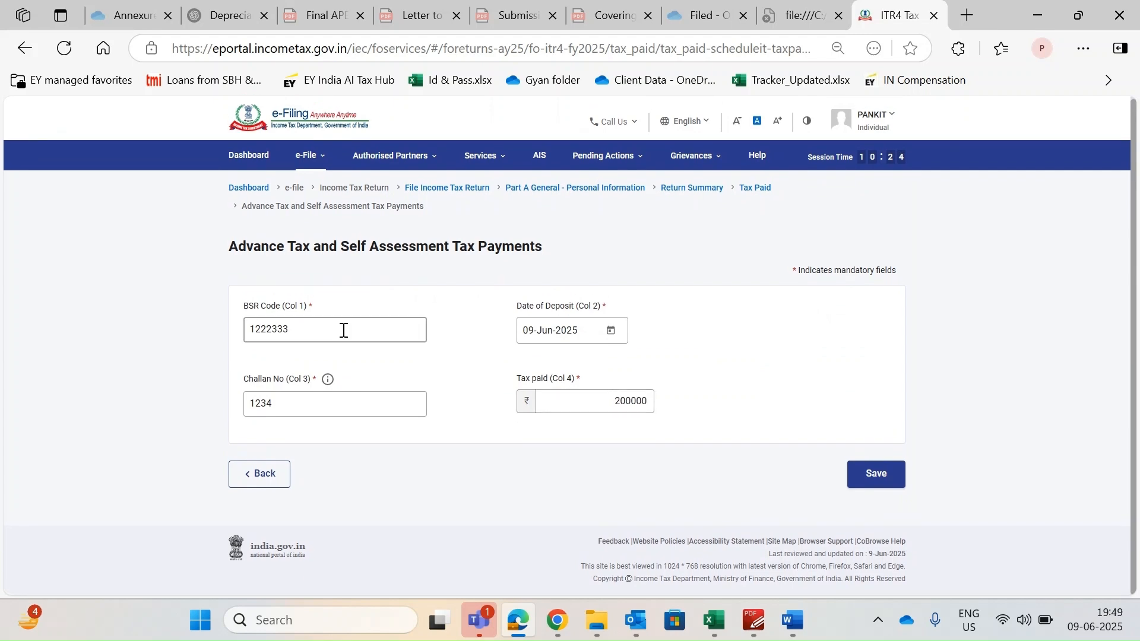
Check the challan entry's BSR code, challan number and tax paid, save it, and confirm the Tax Paid schedule.
{"action": "double_click", "coordinate": [324, 327]}
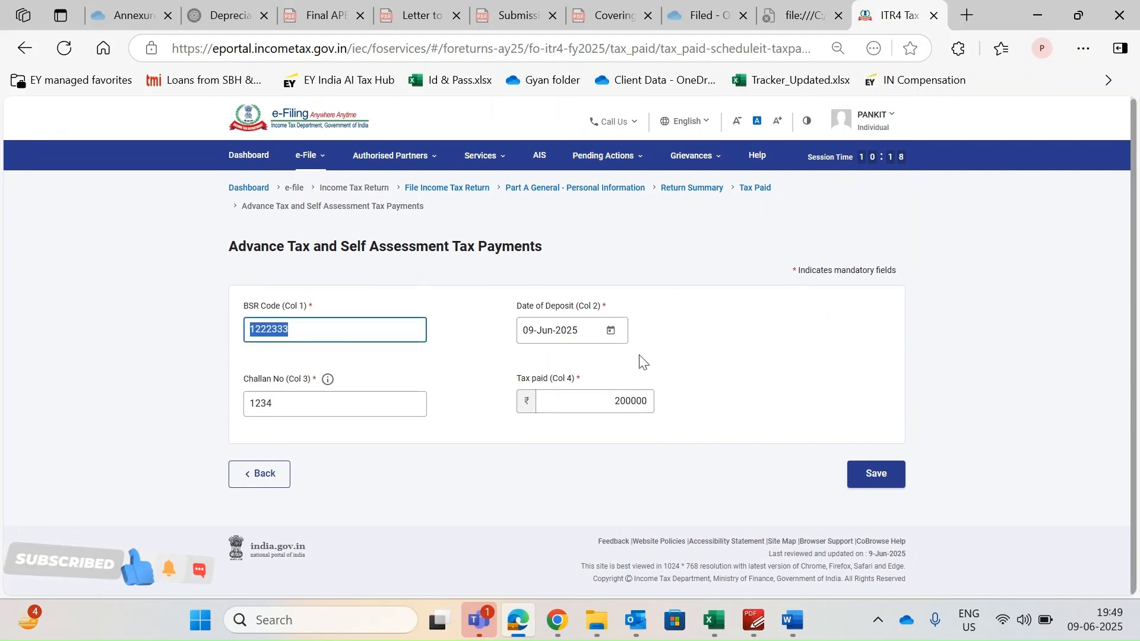
{"action": "left_click", "coordinate": [318, 406]}
{"action": "left_click_drag", "start_coordinate": [623, 400], "coordinate": [679, 408]}
{"action": "left_click", "coordinate": [884, 490]}
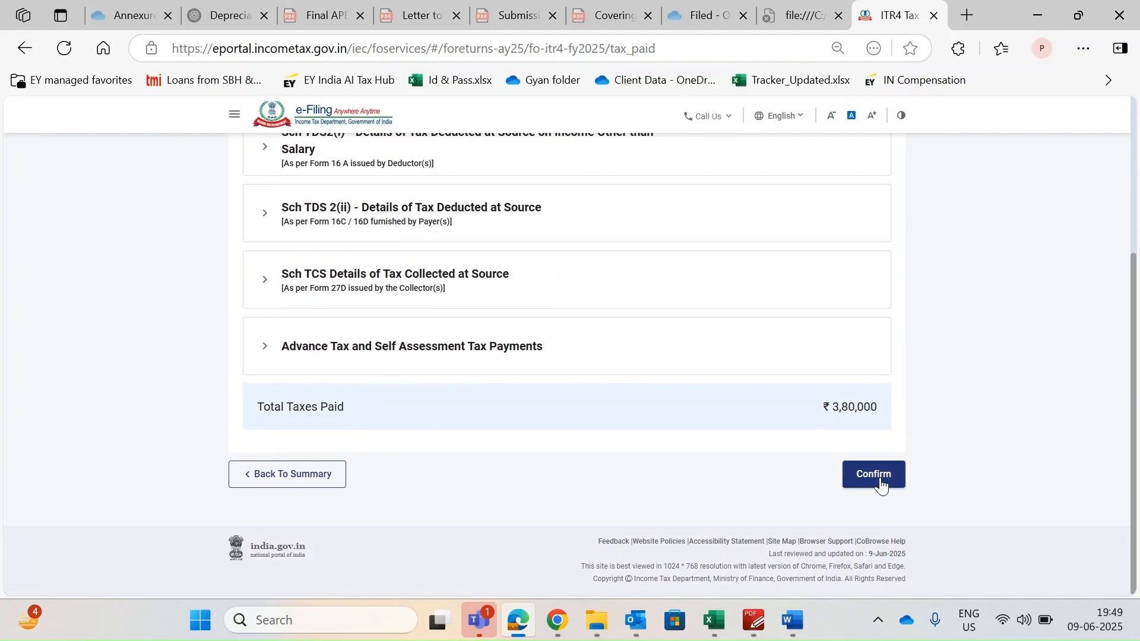
{"action": "left_click", "coordinate": [873, 474]}
Open Total Tax Liability, check the tax computation, interest and total tax, fee and interest, and confirm the schedule.
{"action": "left_click", "coordinate": [707, 447]}
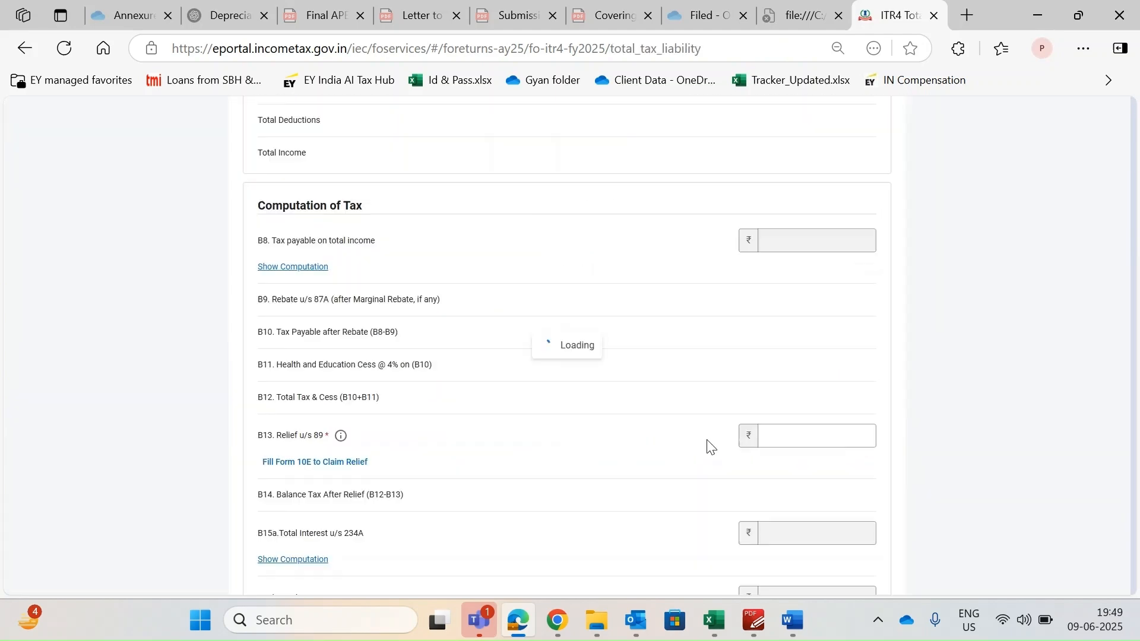
{"action": "scroll", "coordinate": [605, 485], "scroll_direction": "down", "scroll_amount": 8}
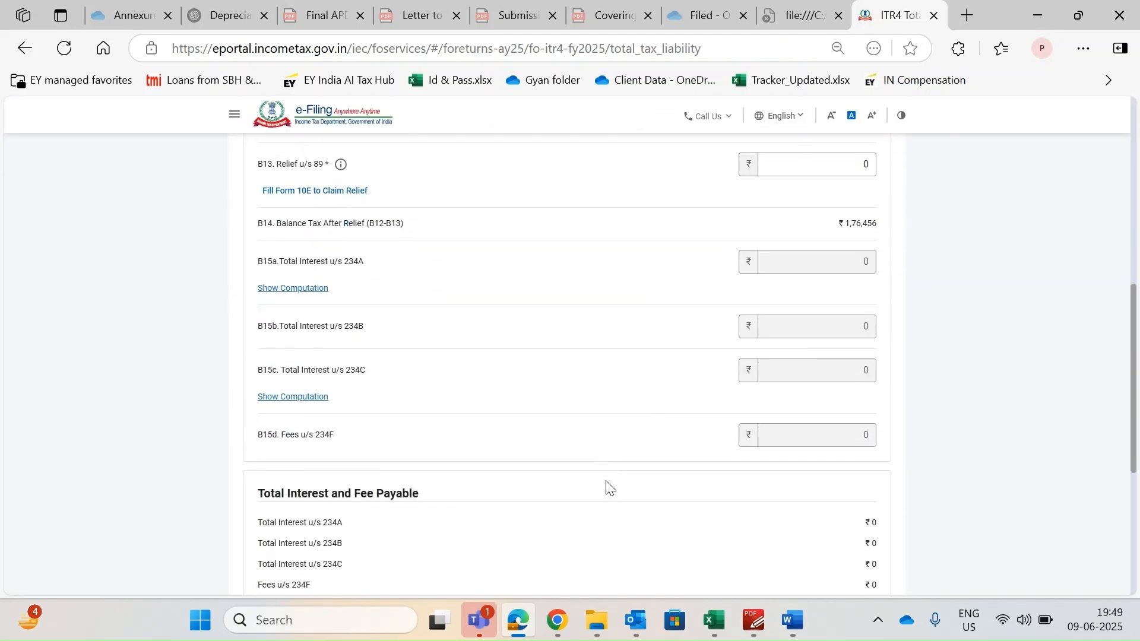
{"action": "scroll", "coordinate": [606, 487], "scroll_direction": "down", "scroll_amount": 5}
{"action": "double_click", "coordinate": [861, 408]}
{"action": "scroll", "coordinate": [772, 422], "scroll_direction": "up", "scroll_amount": 15}
{"action": "scroll", "coordinate": [773, 423], "scroll_direction": "down", "scroll_amount": 15}
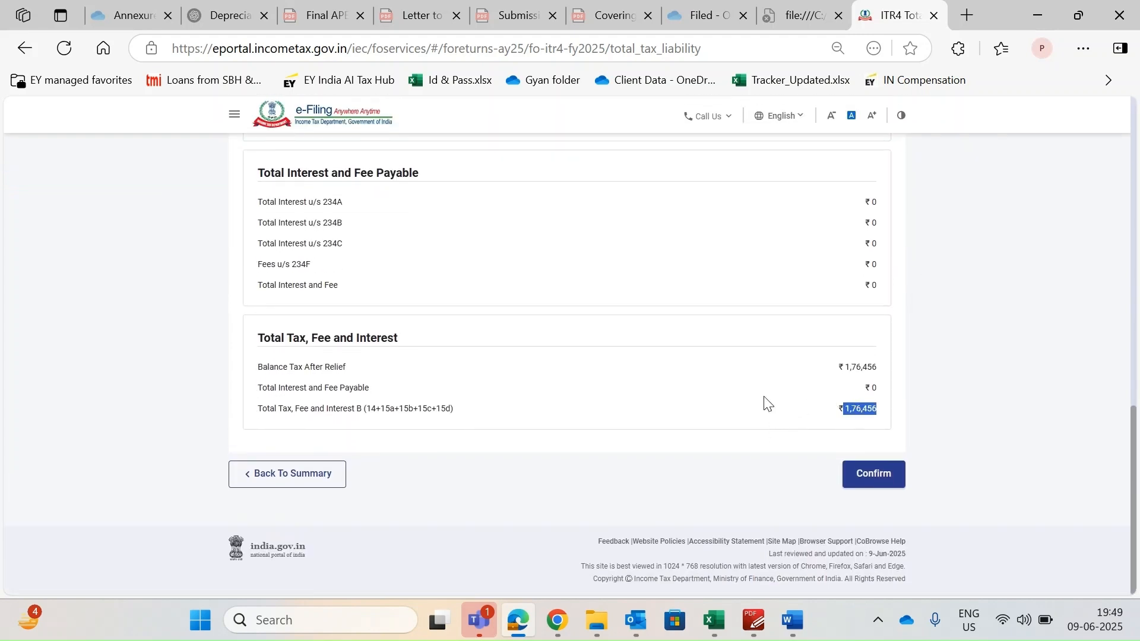
{"action": "left_click", "coordinate": [883, 476]}
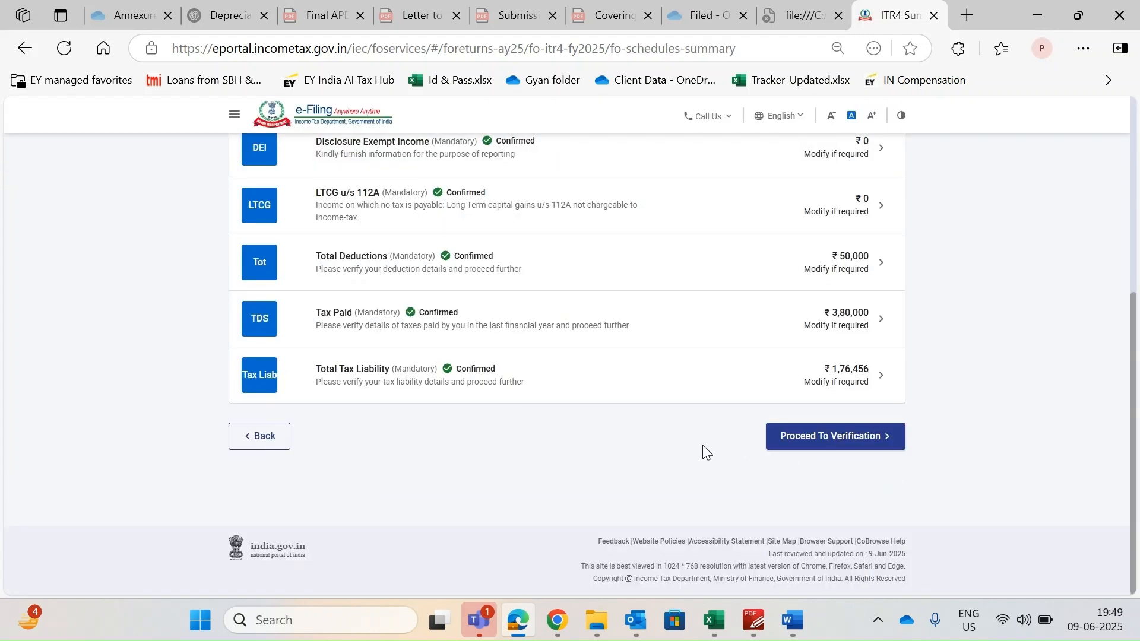
Proceed to verification and check the gross total income, deductions and total taxable income in the tax summary.
{"action": "left_click", "coordinate": [837, 437]}
{"action": "scroll", "coordinate": [397, 256], "scroll_direction": "down", "scroll_amount": 2}
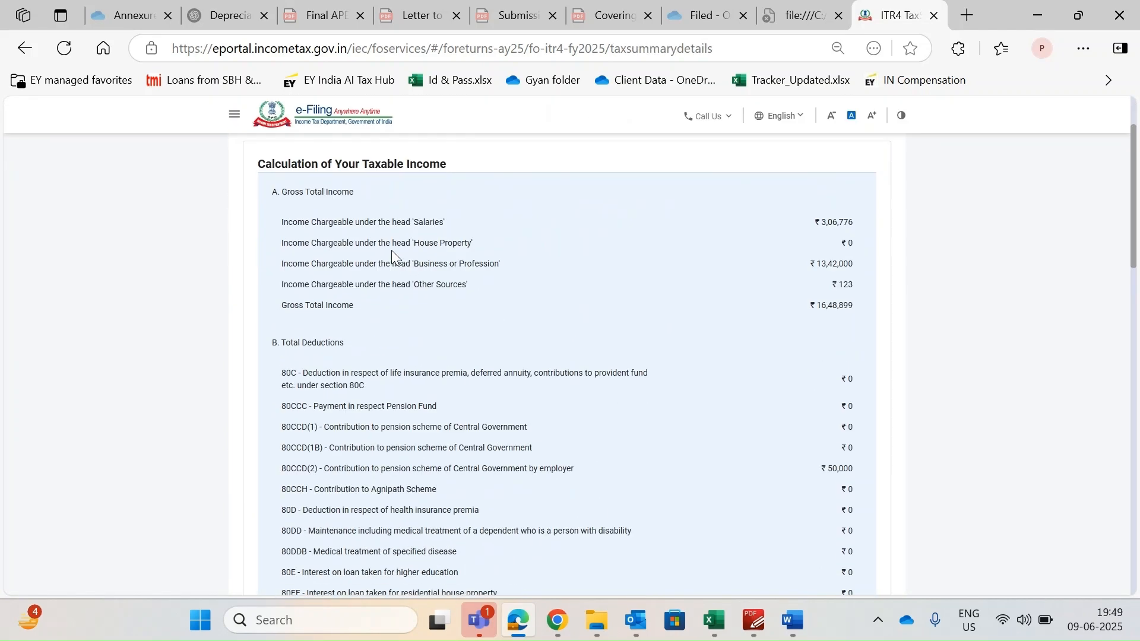
{"action": "left_click_drag", "start_coordinate": [360, 223], "coordinate": [850, 343]}
{"action": "scroll", "coordinate": [741, 415], "scroll_direction": "down", "scroll_amount": 2}
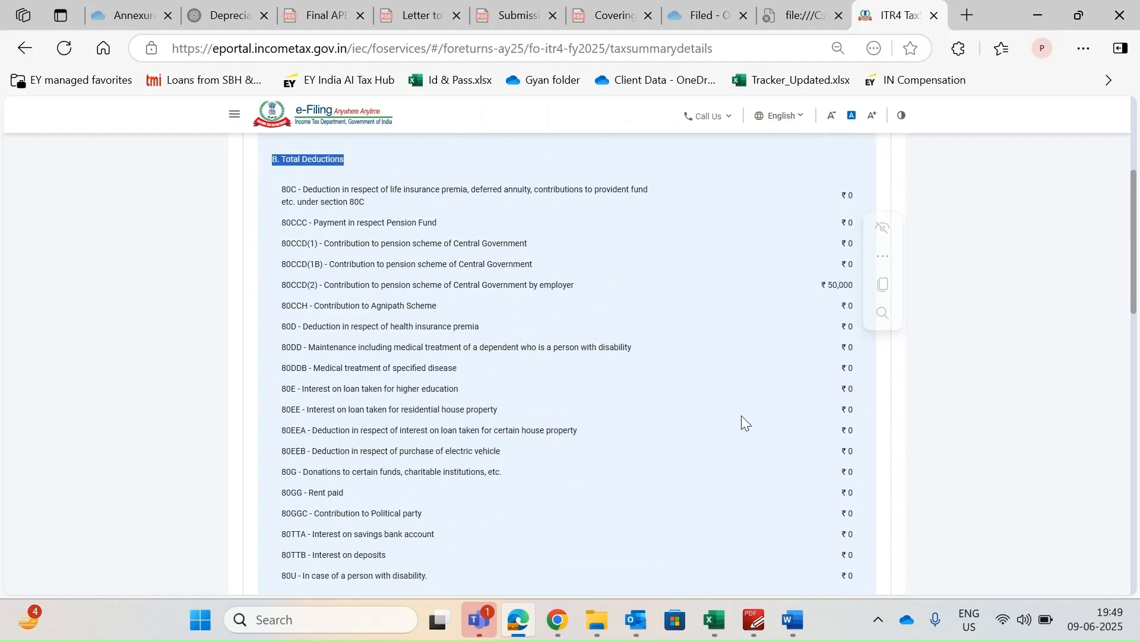
{"action": "scroll", "coordinate": [741, 416], "scroll_direction": "down", "scroll_amount": 5}
{"action": "scroll", "coordinate": [715, 346], "scroll_direction": "down", "scroll_amount": 3}
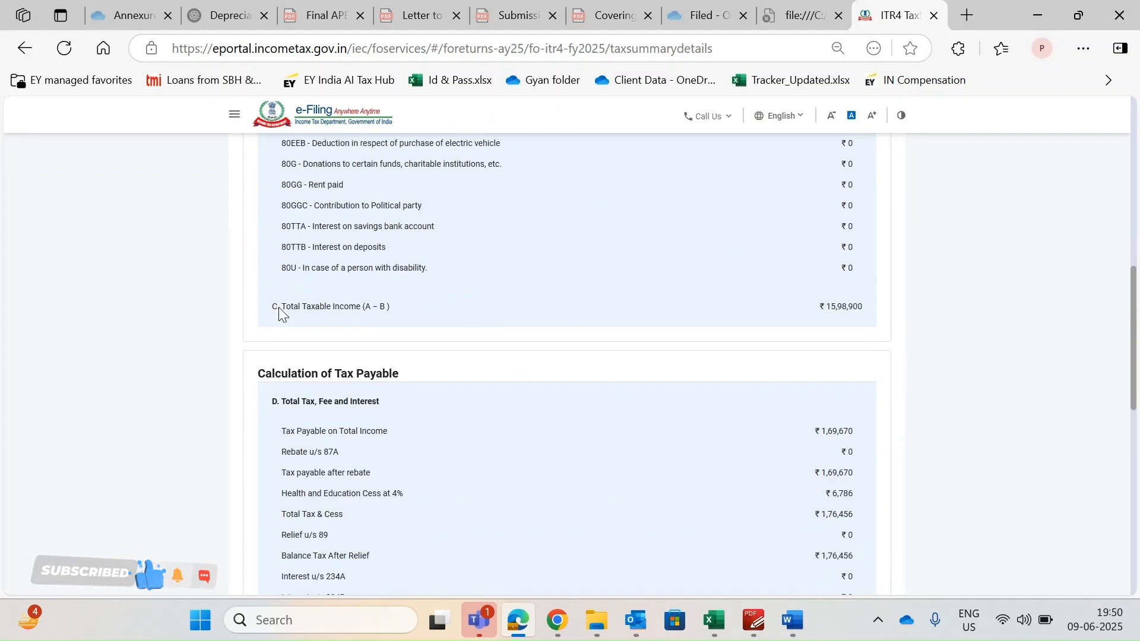
{"action": "left_click_drag", "start_coordinate": [277, 306], "coordinate": [862, 309]}
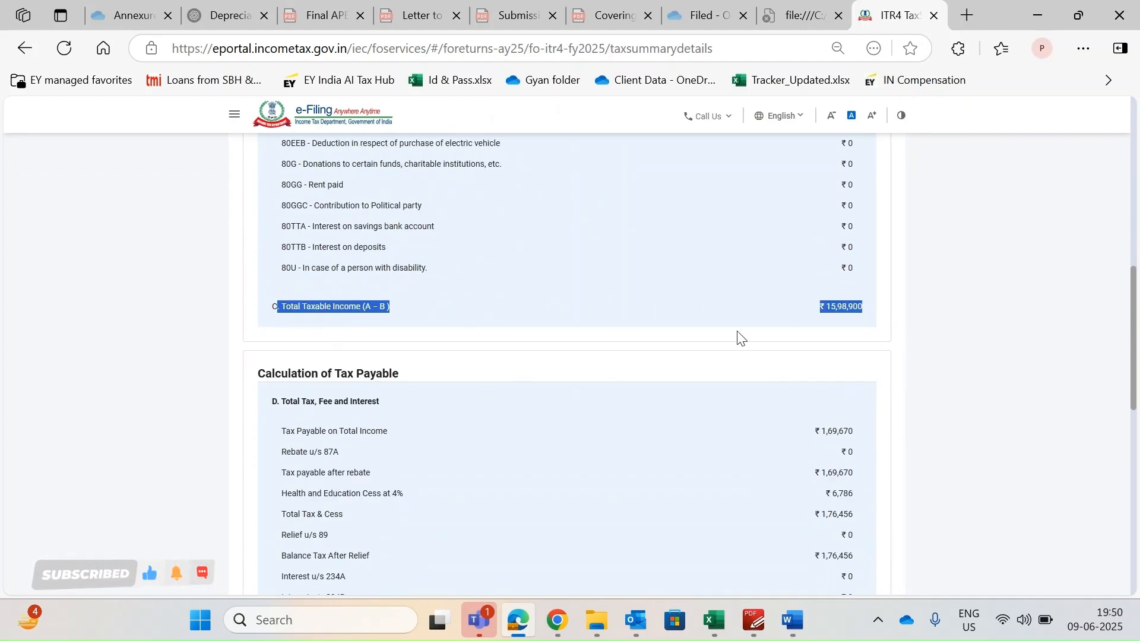
Examine the tax payable calculation, the TDS and self assessment tax paid, and the refund amount in the tax summary.
{"action": "scroll", "coordinate": [737, 336], "scroll_direction": "down", "scroll_amount": 3}
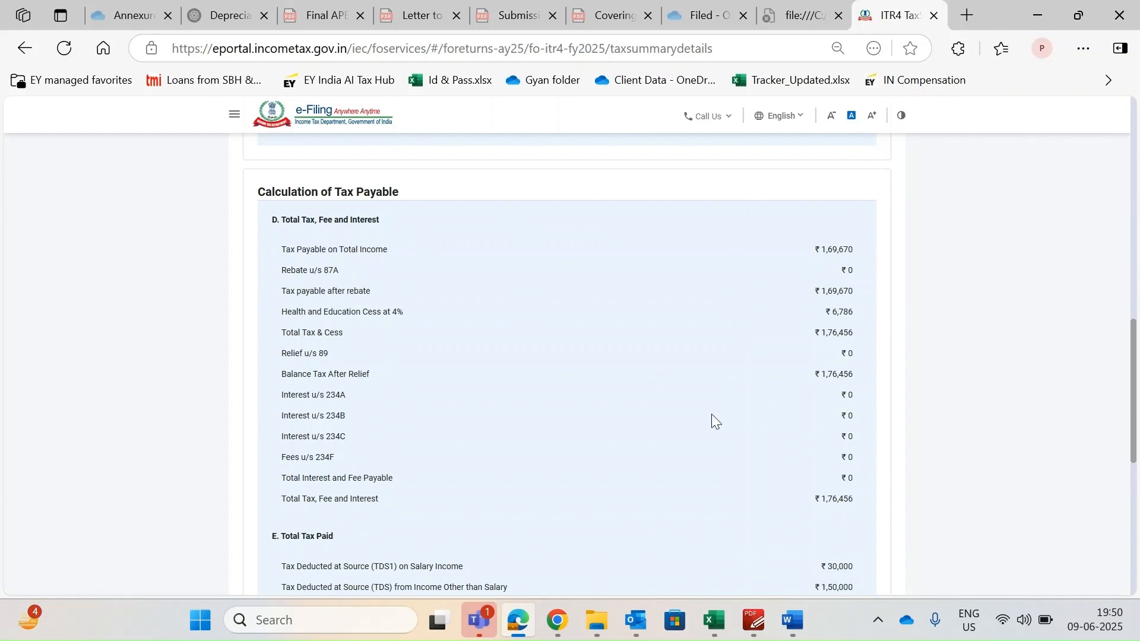
{"action": "scroll", "coordinate": [665, 445], "scroll_direction": "down", "scroll_amount": 3}
{"action": "scroll", "coordinate": [753, 386], "scroll_direction": "down", "scroll_amount": 2}
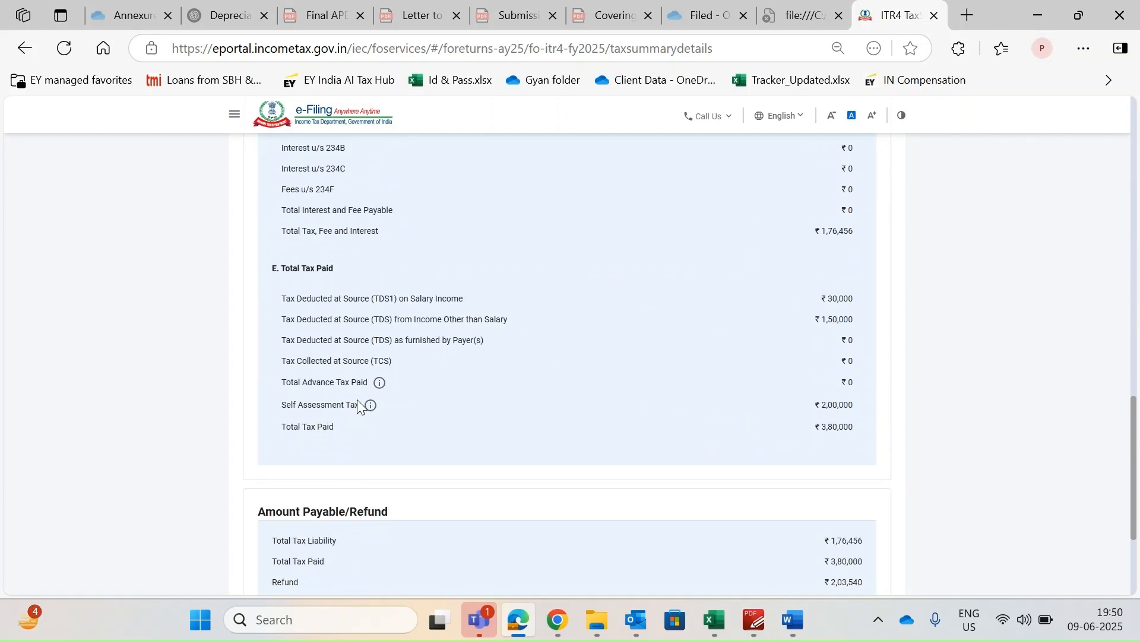
{"action": "left_click_drag", "start_coordinate": [850, 406], "coordinate": [821, 406]}
{"action": "left_click", "coordinate": [855, 318]}
{"action": "mouse_move", "coordinate": [856, 318]}
{"action": "left_mouse_down"}
{"action": "mouse_move", "coordinate": [825, 317]}
{"action": "mouse_move", "coordinate": [860, 300]}
{"action": "left_mouse_up"}
{"action": "left_click", "coordinate": [831, 287]}
{"action": "left_click_drag", "start_coordinate": [819, 427], "coordinate": [864, 467]}
{"action": "scroll", "coordinate": [792, 472], "scroll_direction": "down", "scroll_amount": 2}
{"action": "scroll", "coordinate": [791, 465], "scroll_direction": "down", "scroll_amount": 1}
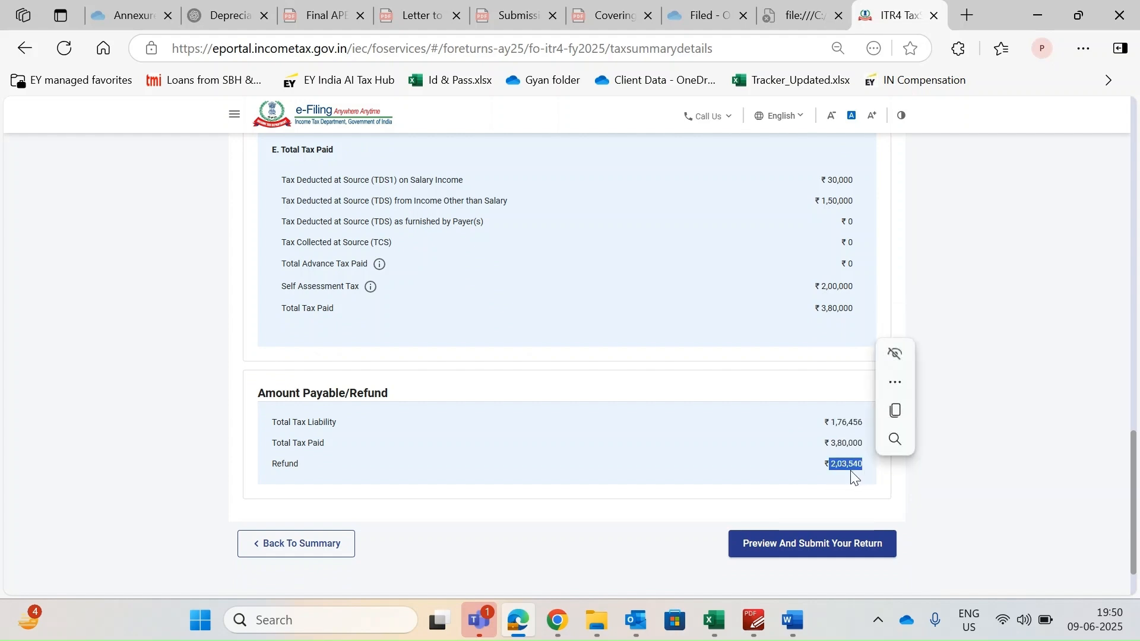